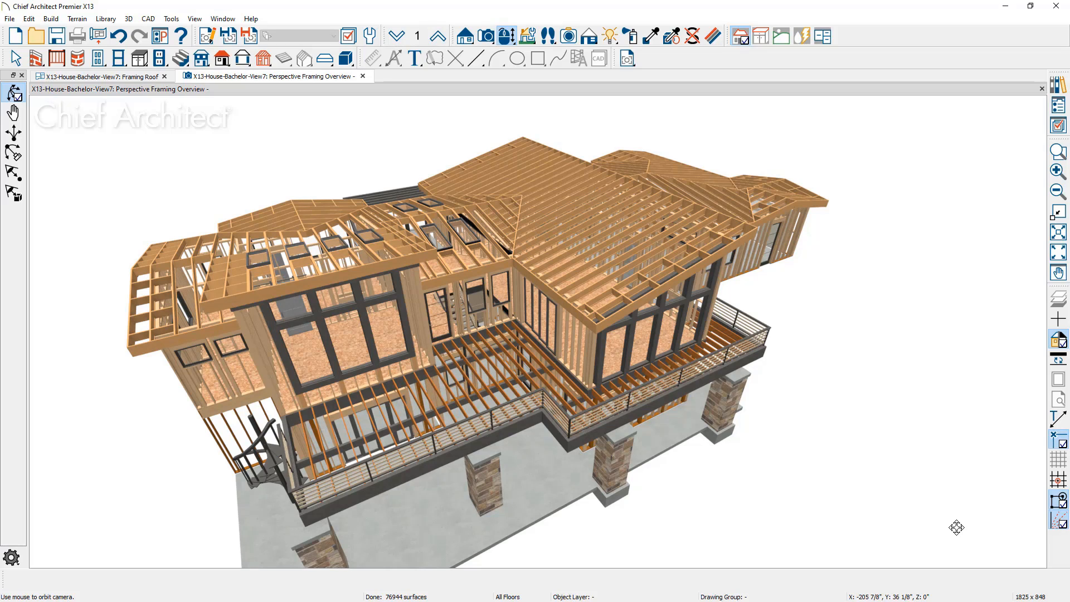
# Open the roof defaults and review the general, eave and structure settings
pyautogui.press('space')
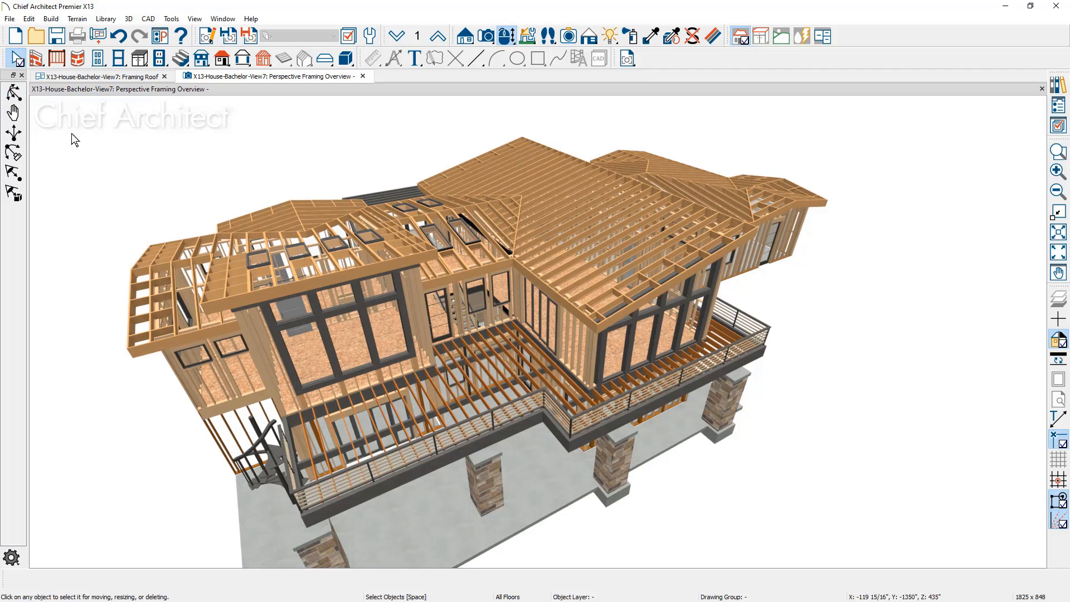
pyautogui.click(51, 19)
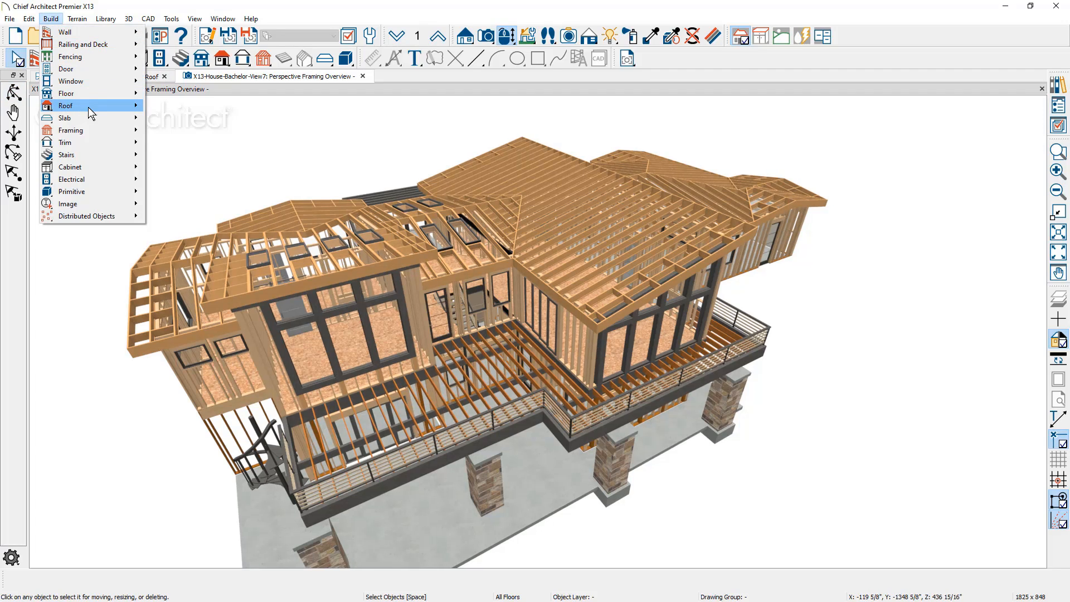
pyautogui.moveTo(90, 106)
pyautogui.click(206, 106)
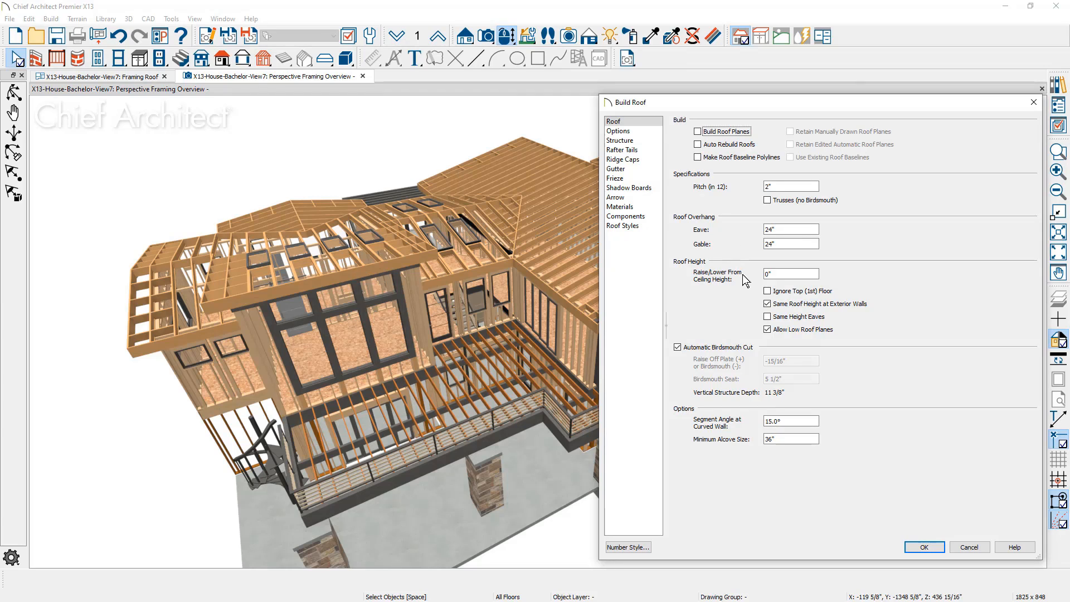
pyautogui.click(644, 132)
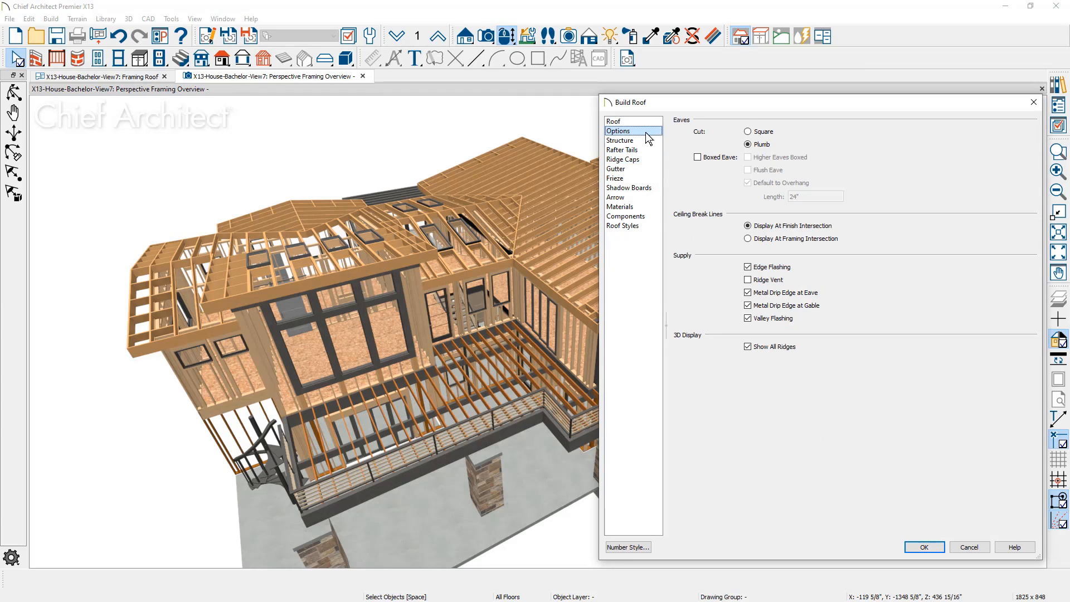
pyautogui.click(646, 142)
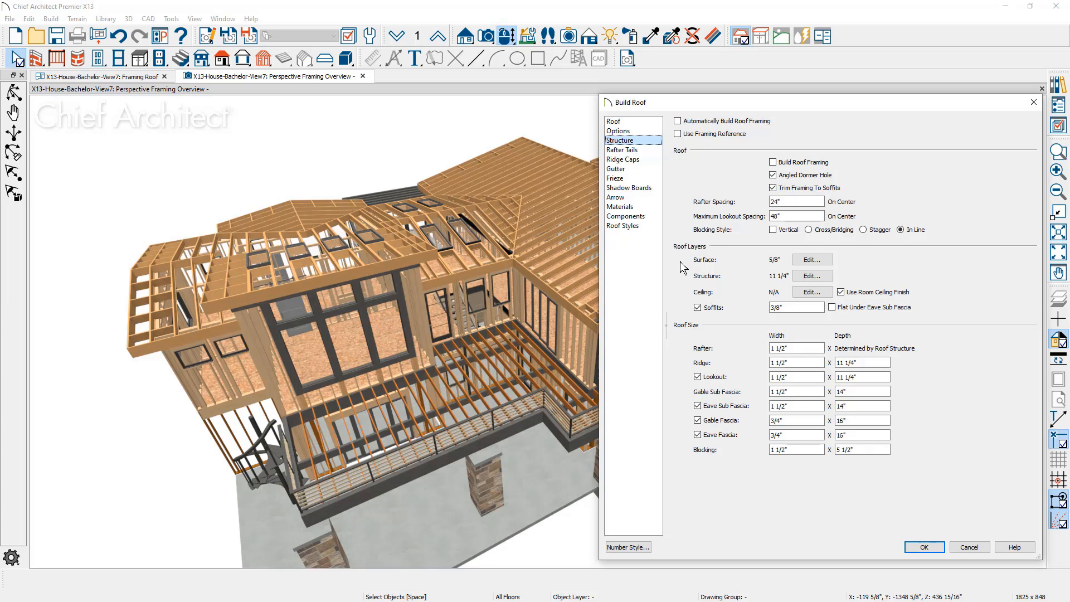
# Examine the roof surface layers and the structure layer's framing type choices, leaving the roof defaults unchanged
pyautogui.click(804, 262)
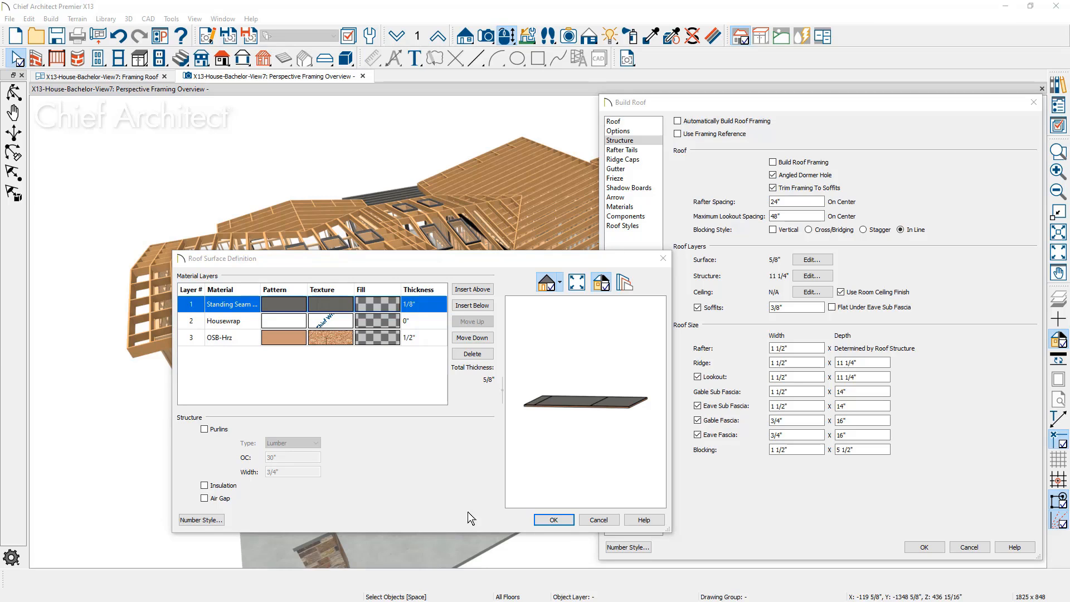
pyautogui.click(553, 520)
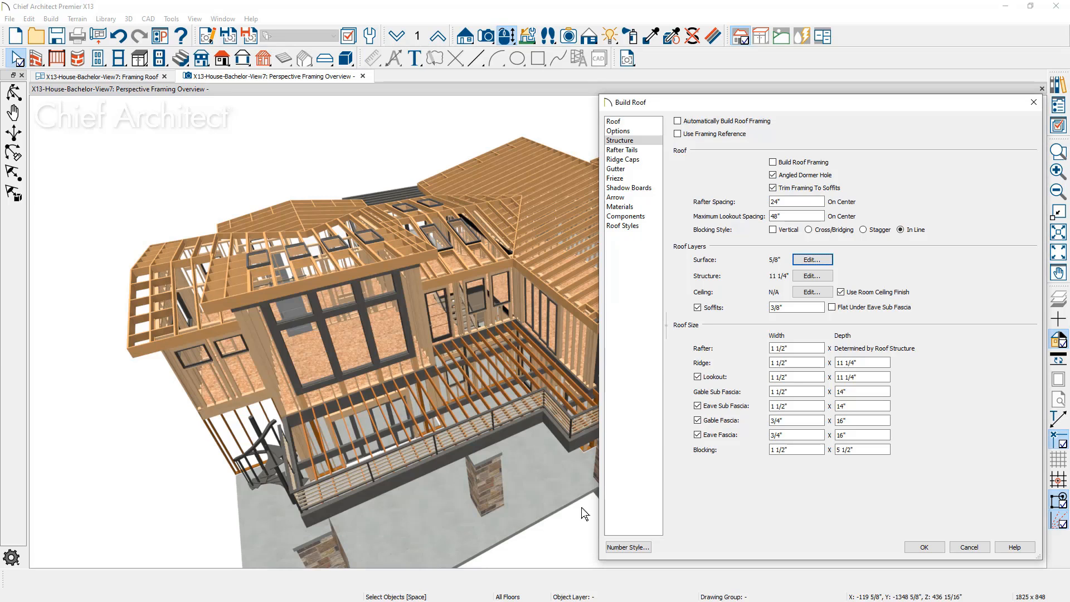
pyautogui.click(811, 276)
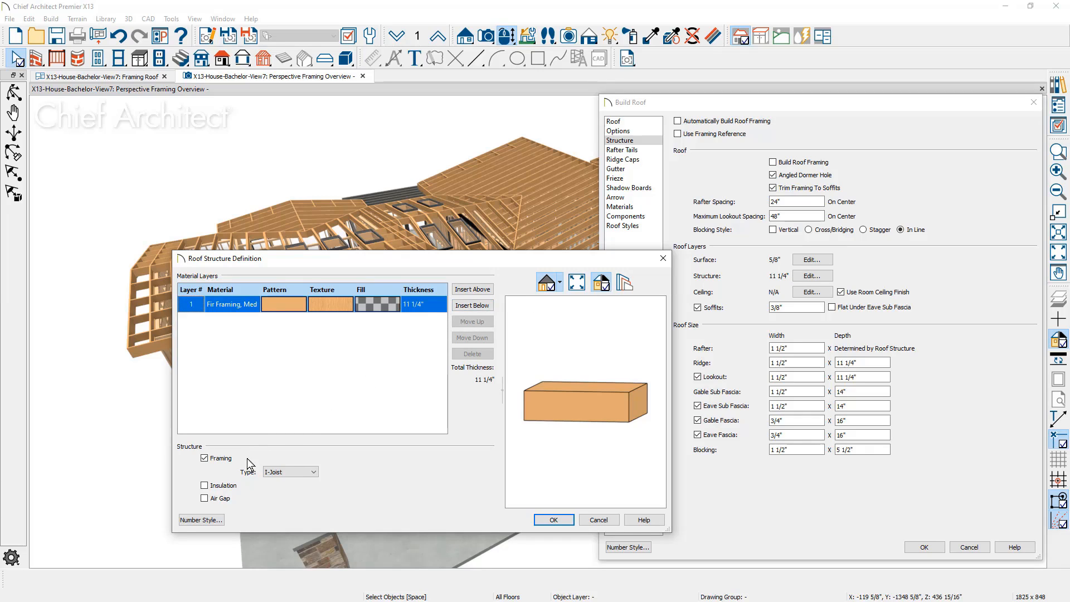
pyautogui.click(314, 473)
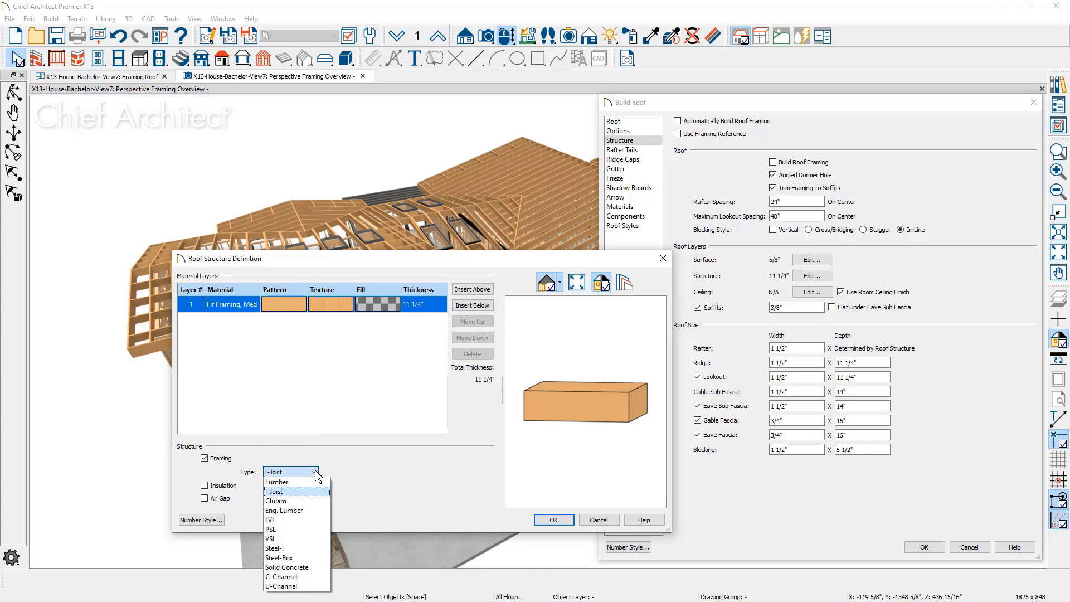
pyautogui.click(337, 454)
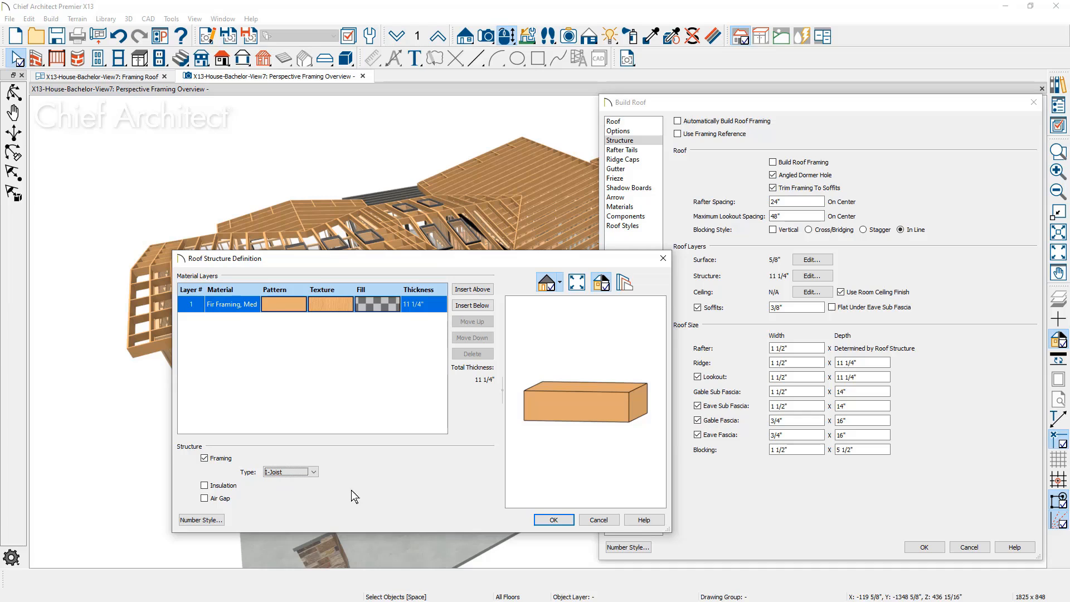
pyautogui.click(541, 523)
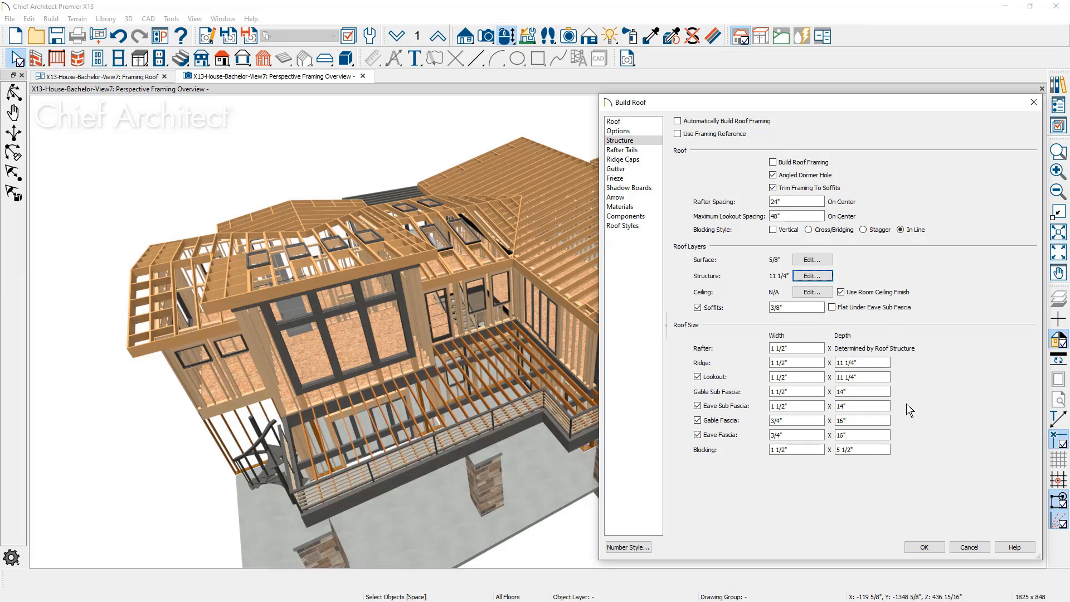
pyautogui.click(965, 546)
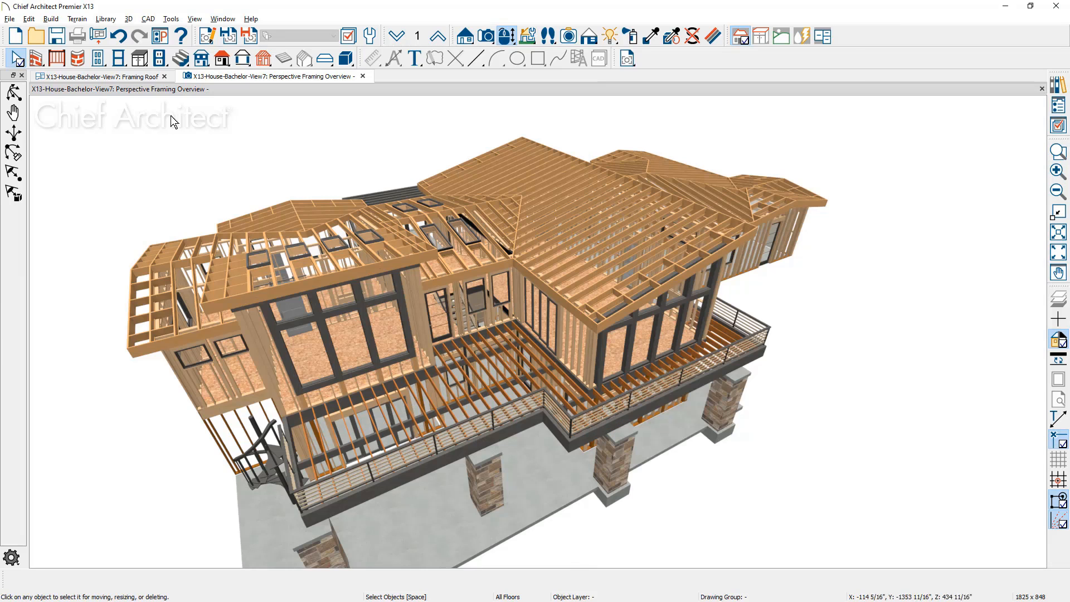
# Delete all roof framing on all floors of the house
pyautogui.click(31, 18)
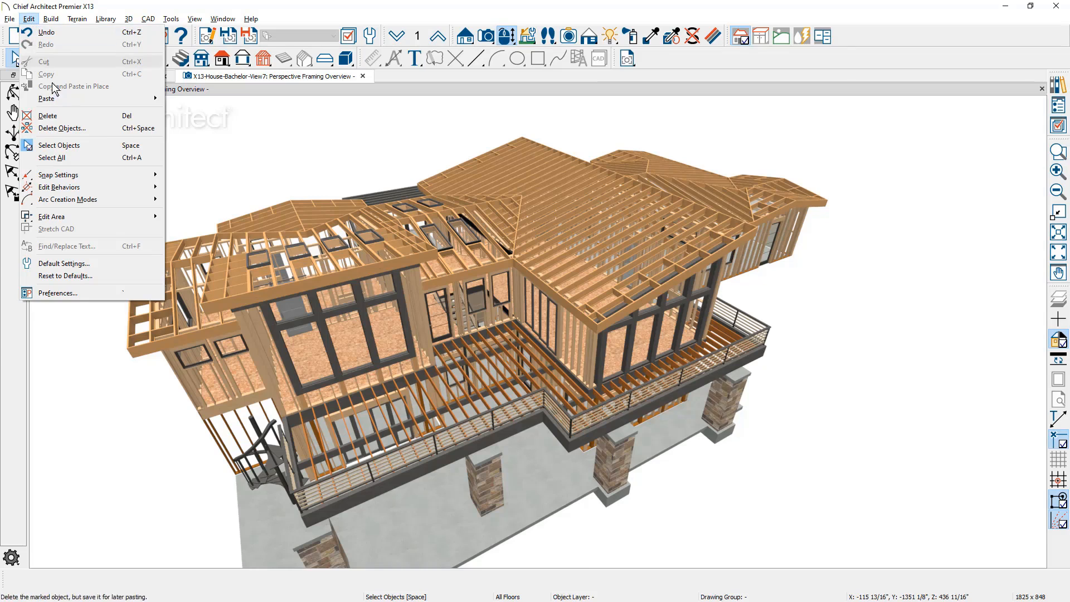
pyautogui.click(83, 129)
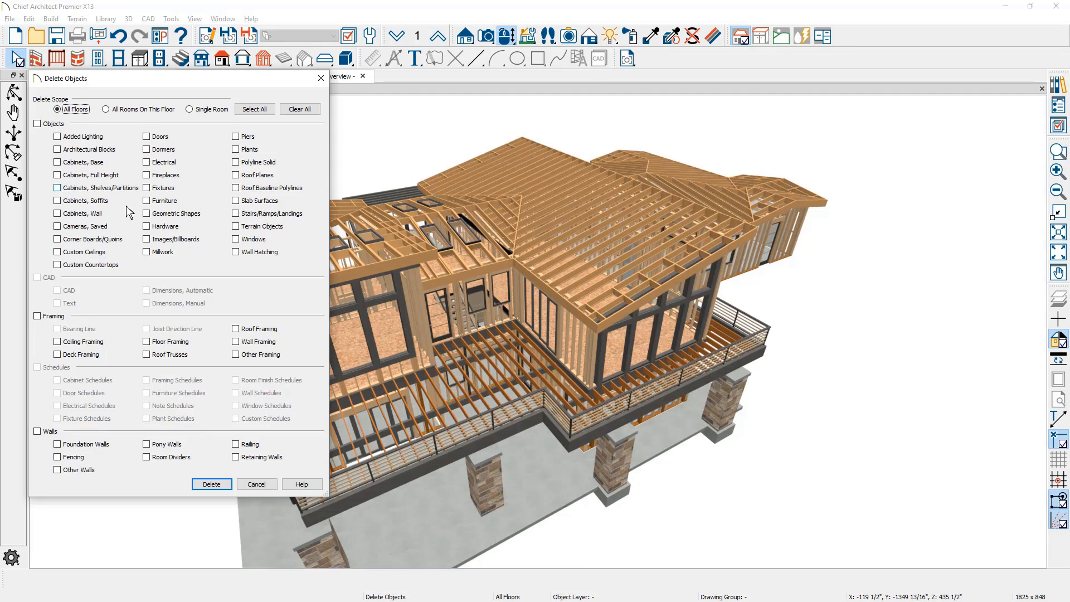
pyautogui.click(235, 328)
pyautogui.click(219, 483)
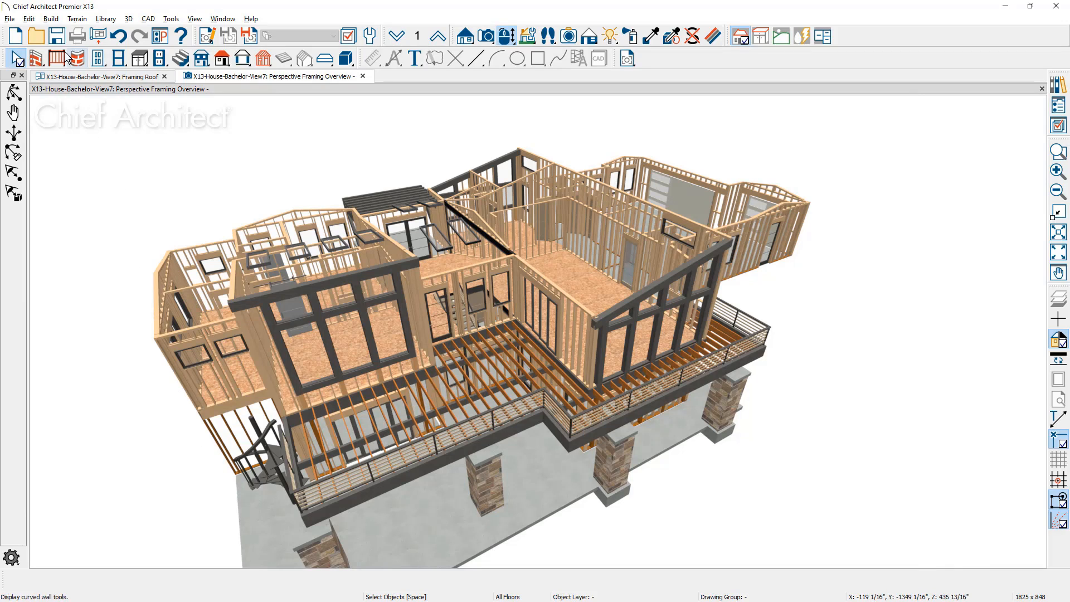
# Build the roof framing for the whole house using the existing roof framing settings
pyautogui.click(53, 19)
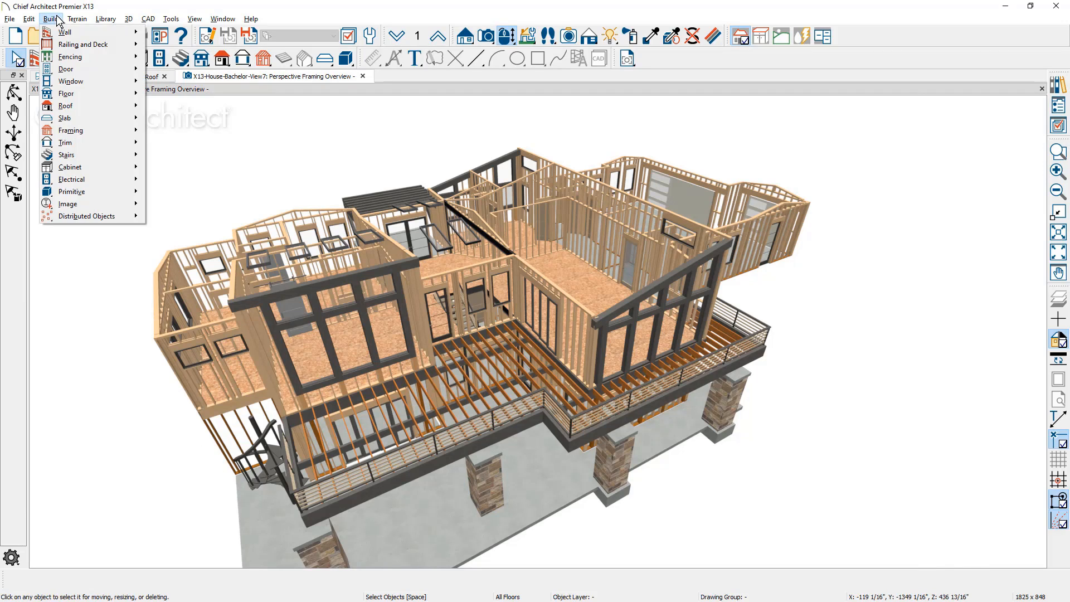
pyautogui.moveTo(105, 131)
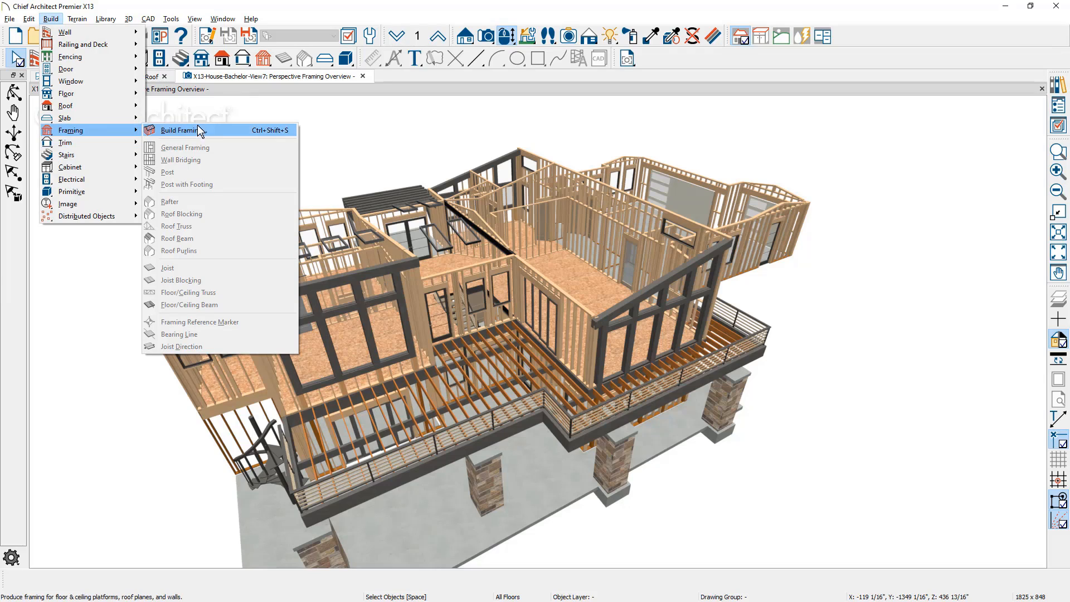
pyautogui.click(216, 132)
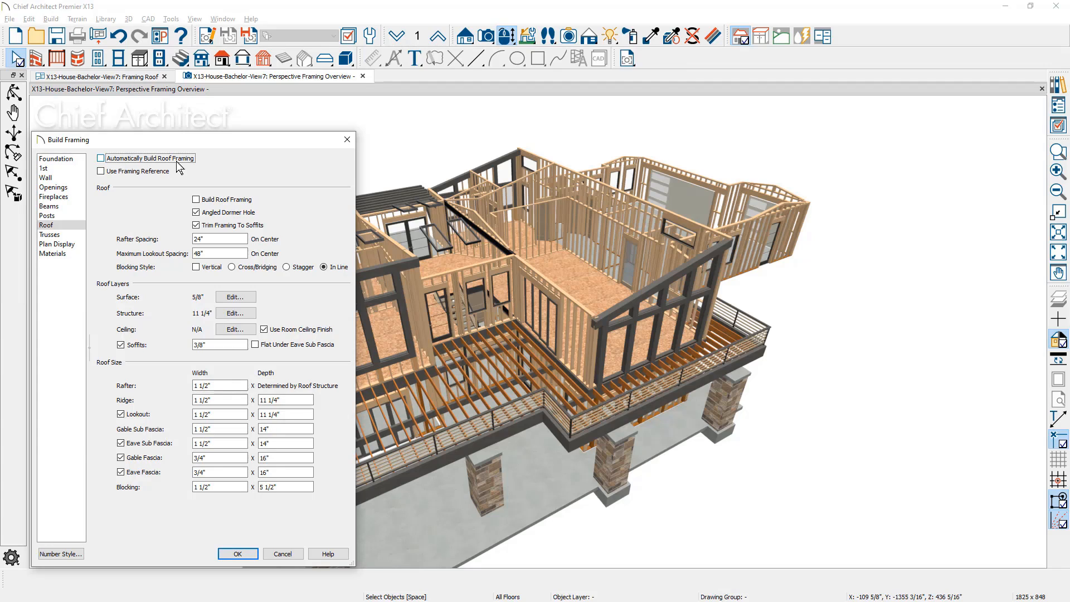
pyautogui.click(195, 199)
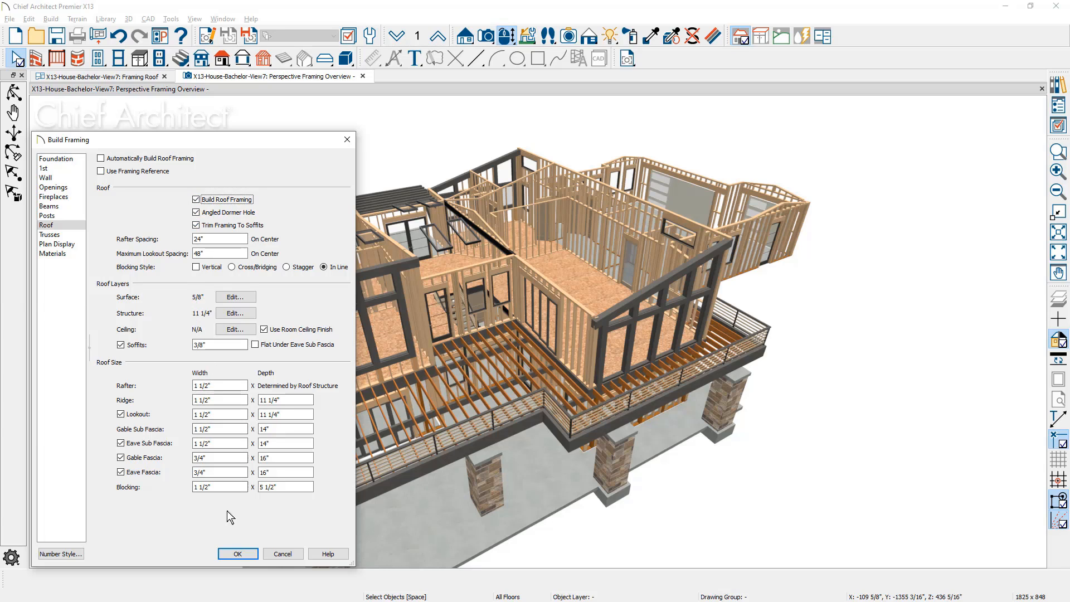
pyautogui.click(235, 553)
# Select a single rafter over the large central room and move it slightly
pyautogui.moveTo(408, 500); pyautogui.dragTo(436, 543, button='middle')
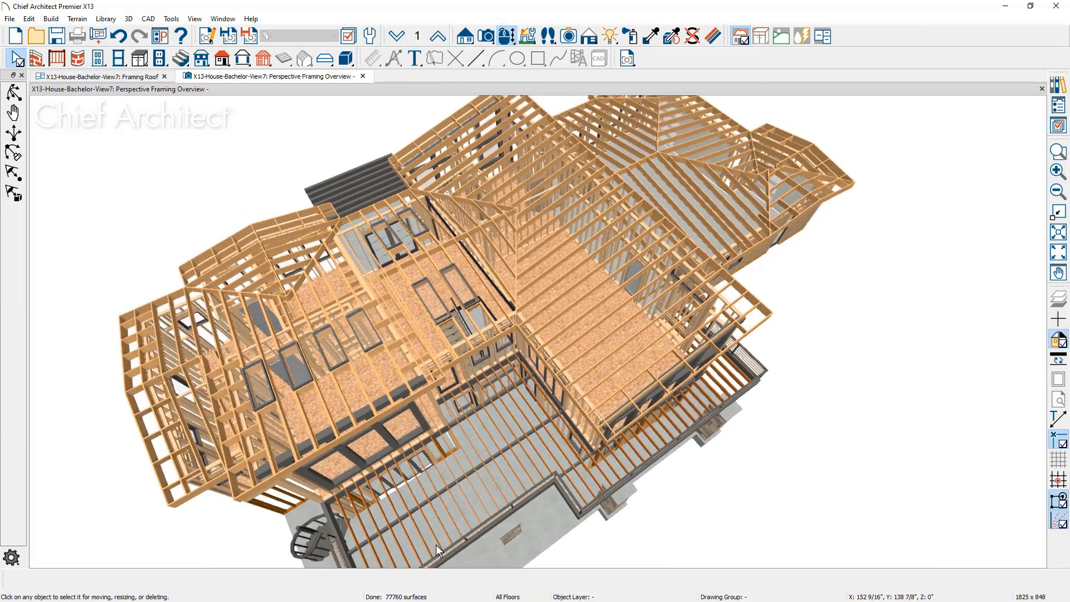
pyautogui.click(604, 300)
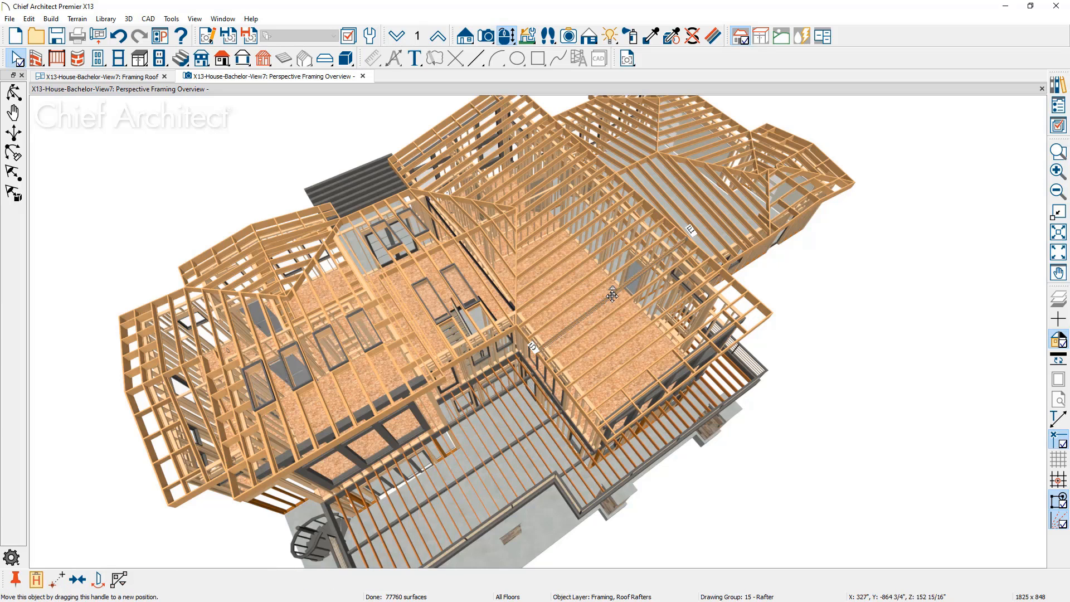
pyautogui.moveTo(612, 294); pyautogui.dragTo(616, 299)
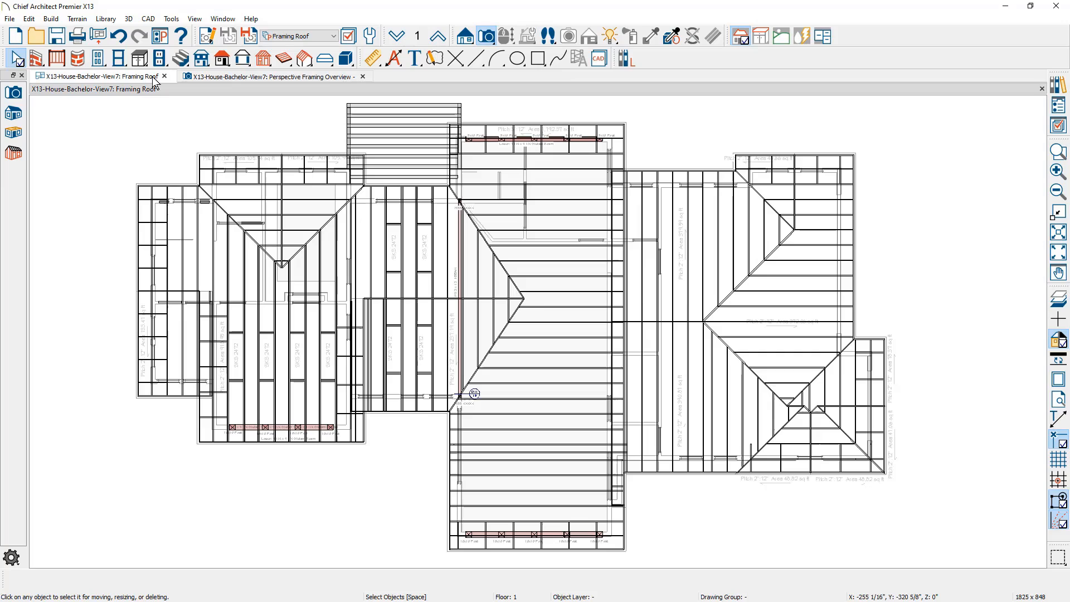
# In the Framing Roof plan, draw a rafter through the leftmost roof section and roof blocking across its rafters
pyautogui.click(153, 76)
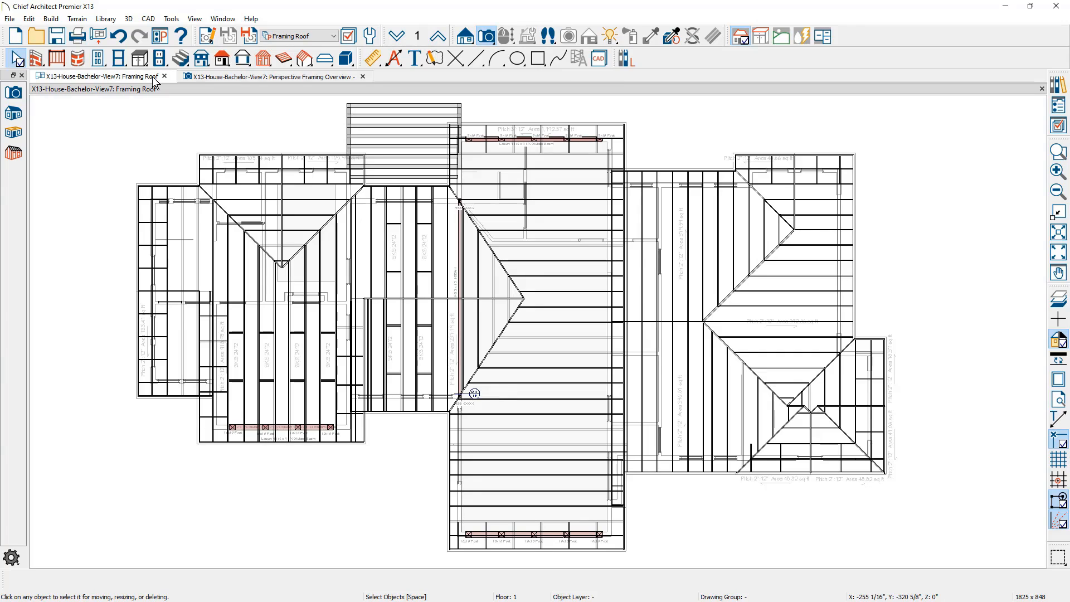
pyautogui.click(305, 58)
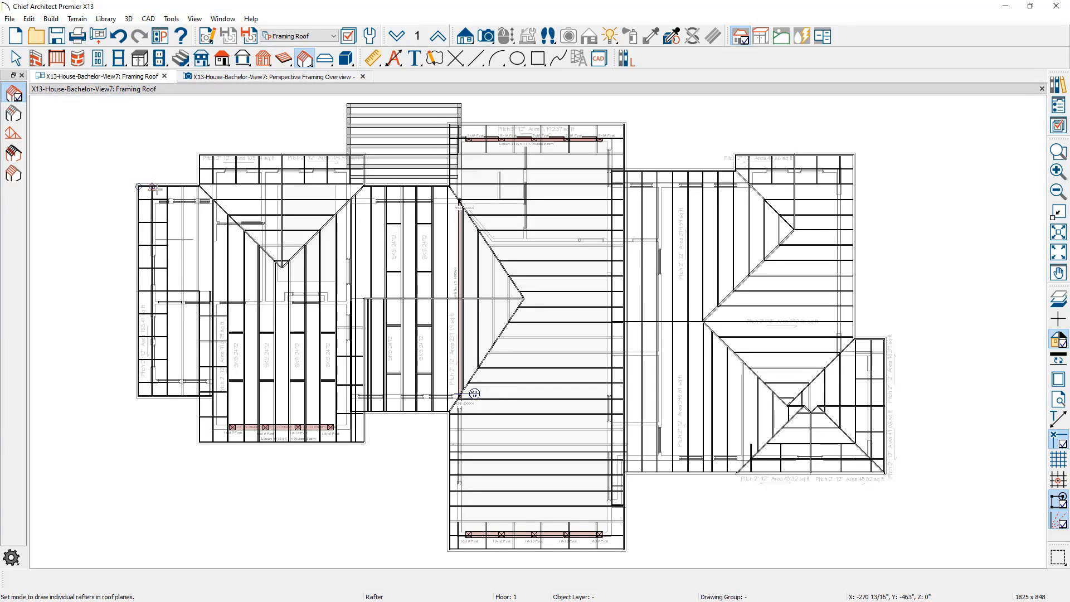
pyautogui.moveTo(169, 186); pyautogui.dragTo(171, 295)
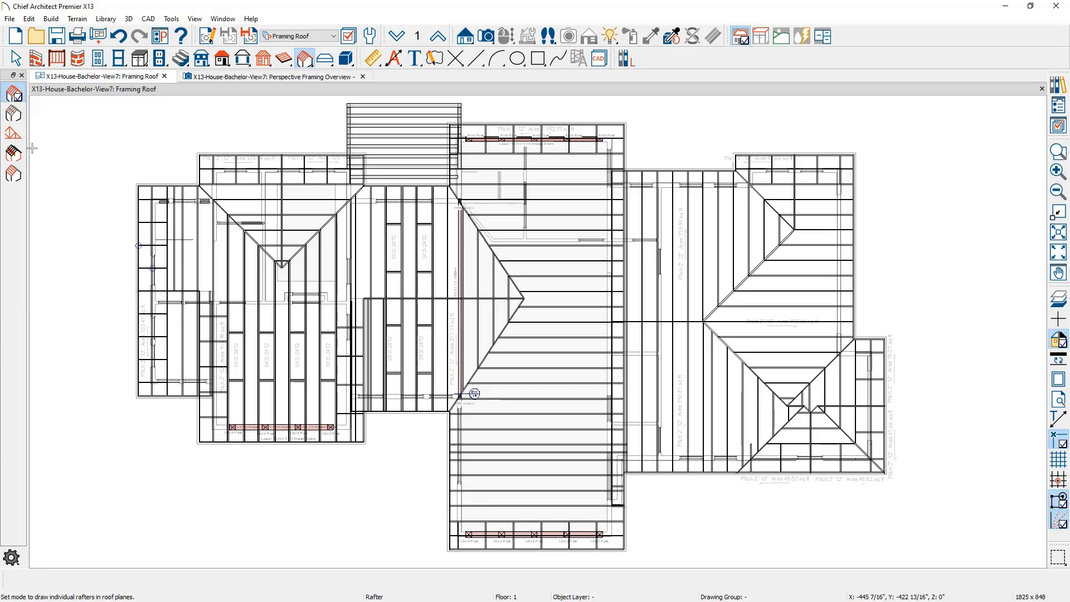
pyautogui.click(16, 117)
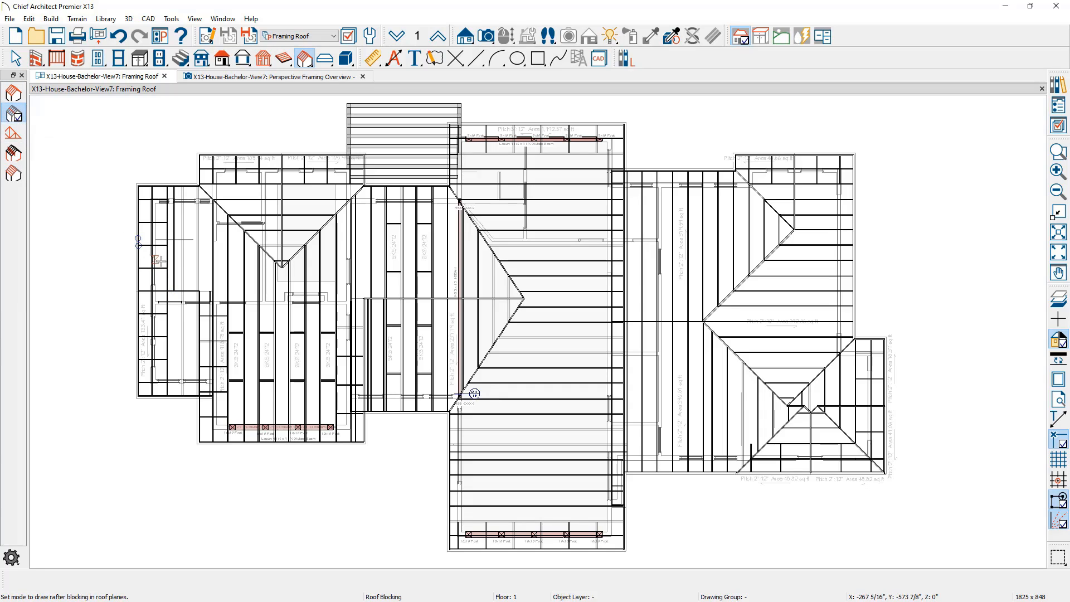
pyautogui.moveTo(167, 268); pyautogui.dragTo(237, 271)
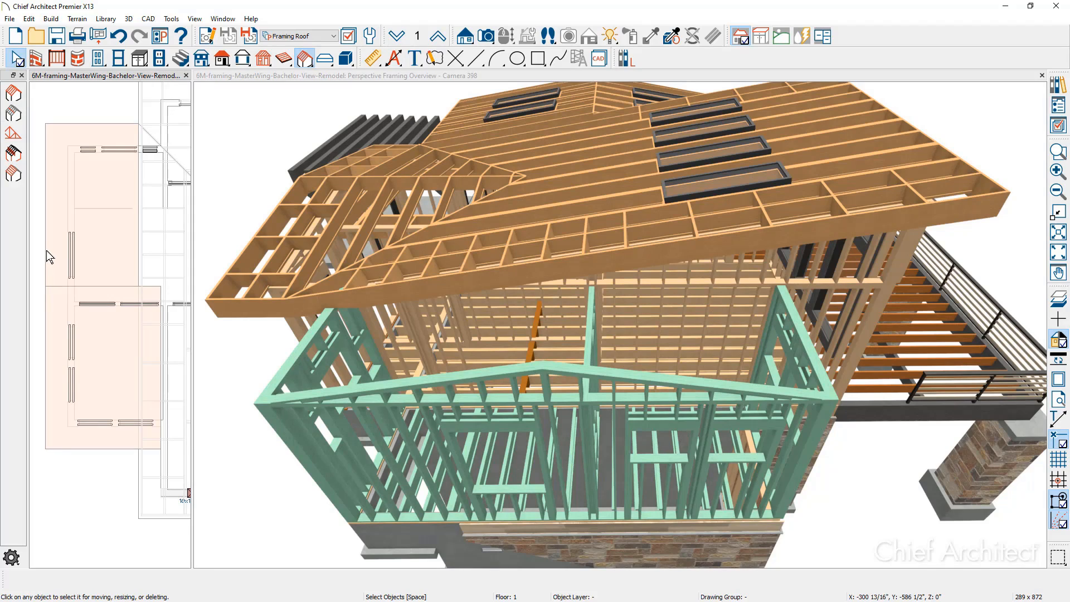
# Select the two unframed roof planes over the master wing and build framing for only those planes
pyautogui.click(45, 250)
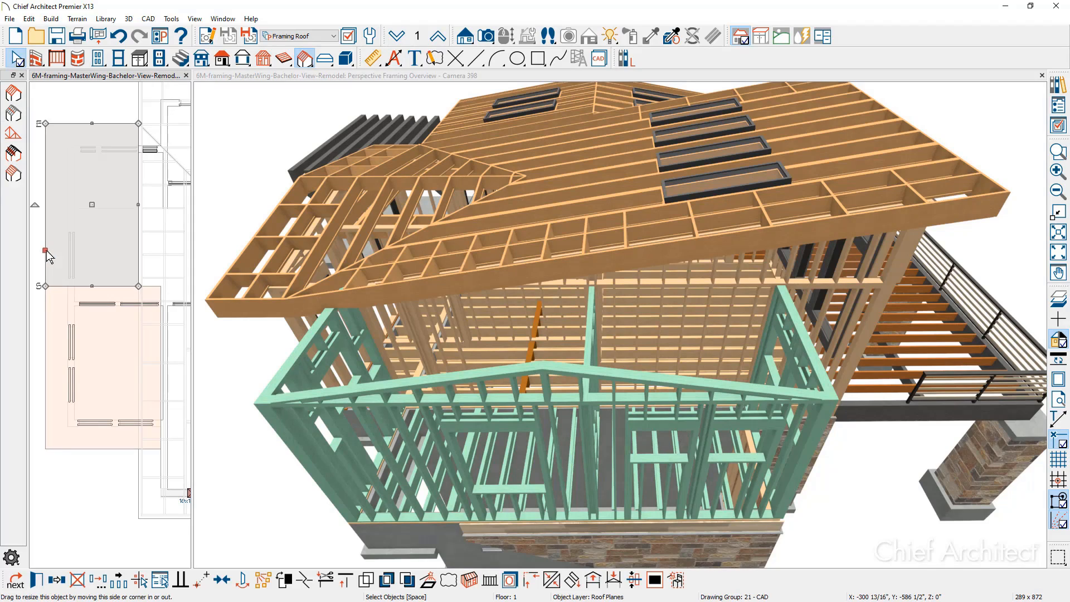
pyautogui.keyDown('shift'); pyautogui.click(52, 314); pyautogui.keyUp('shift')
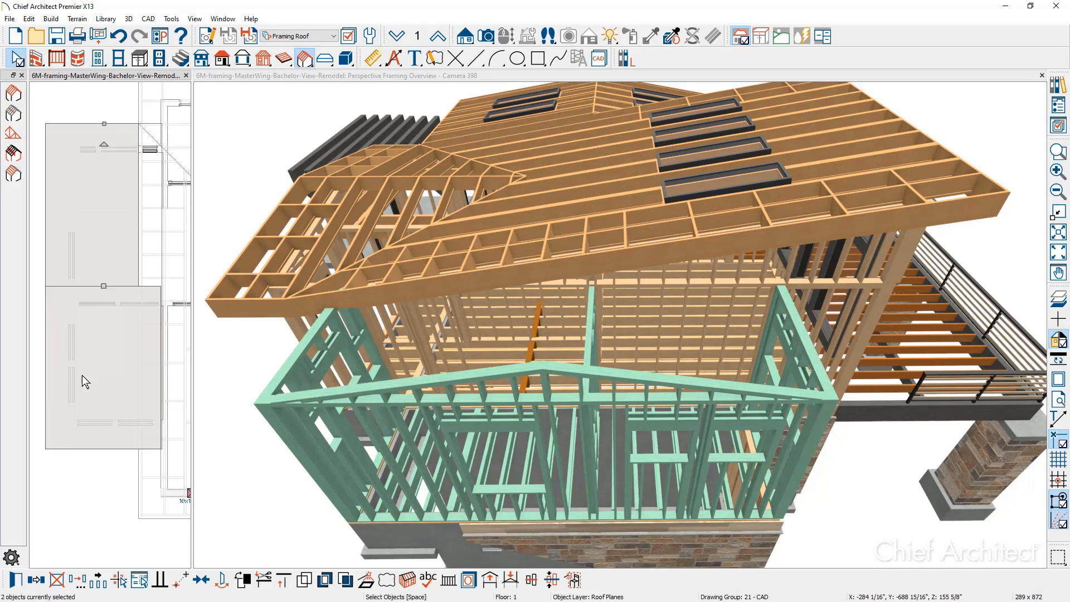
pyautogui.click(401, 583)
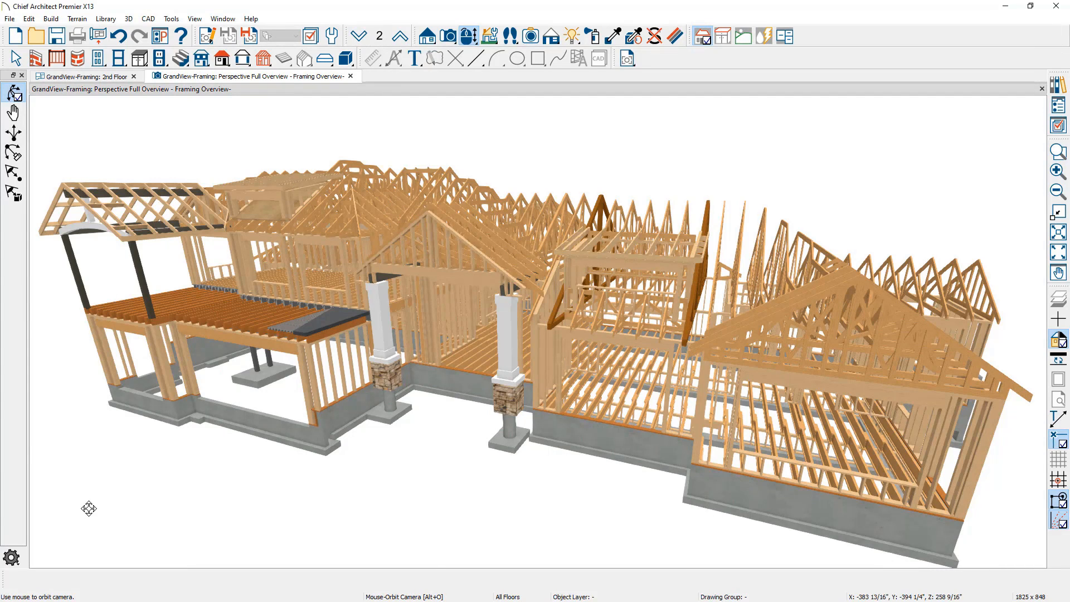
pyautogui.moveTo(89, 508); pyautogui.dragTo(130, 561)
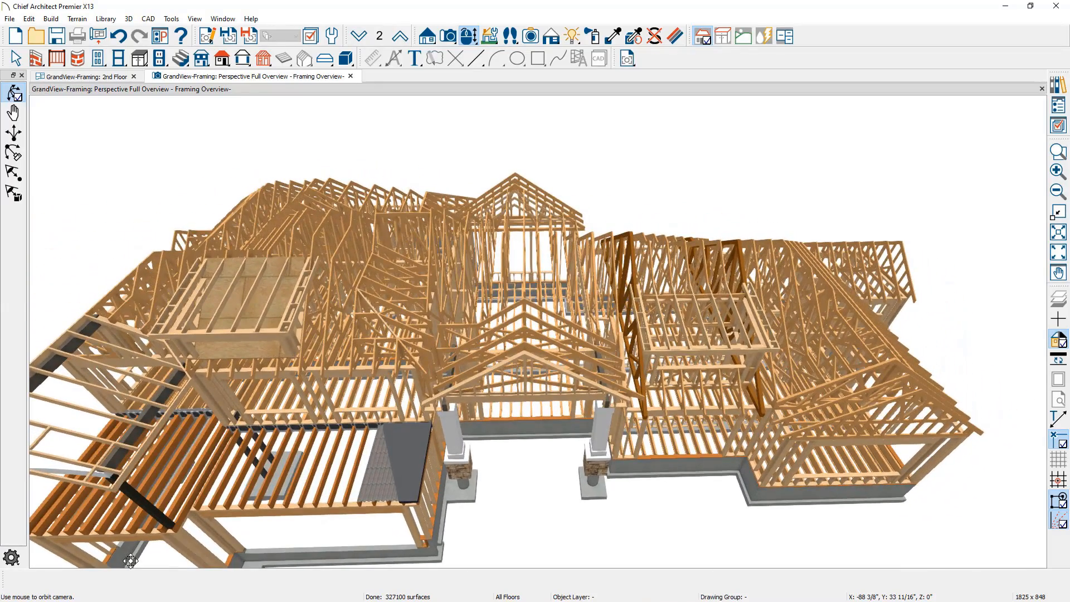
pyautogui.moveTo(133, 558); pyautogui.dragTo(76, 527)
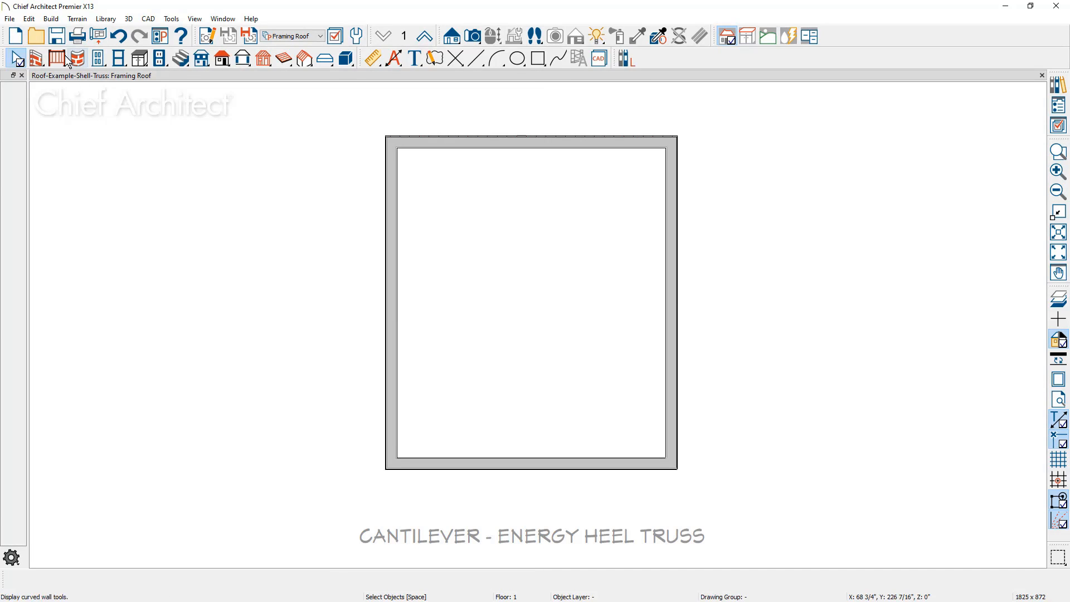
# Build the roof with Auto Rebuild Roofs and Trusses (no Birdsmouth) enabled and Automatic Birdsmouth Cut turned off
pyautogui.click(53, 19)
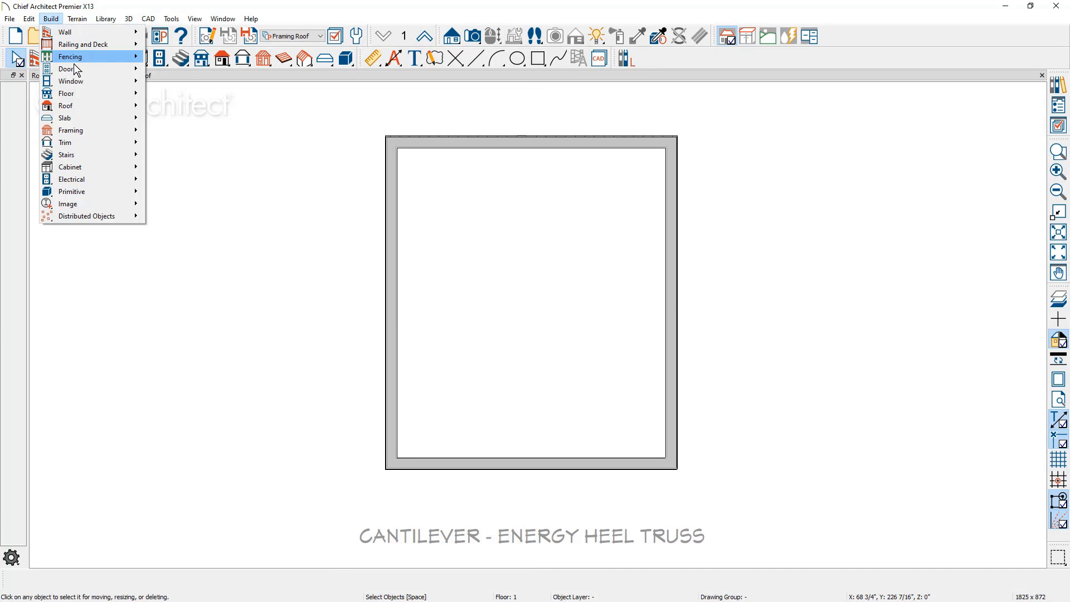
pyautogui.moveTo(104, 105)
pyautogui.click(195, 106)
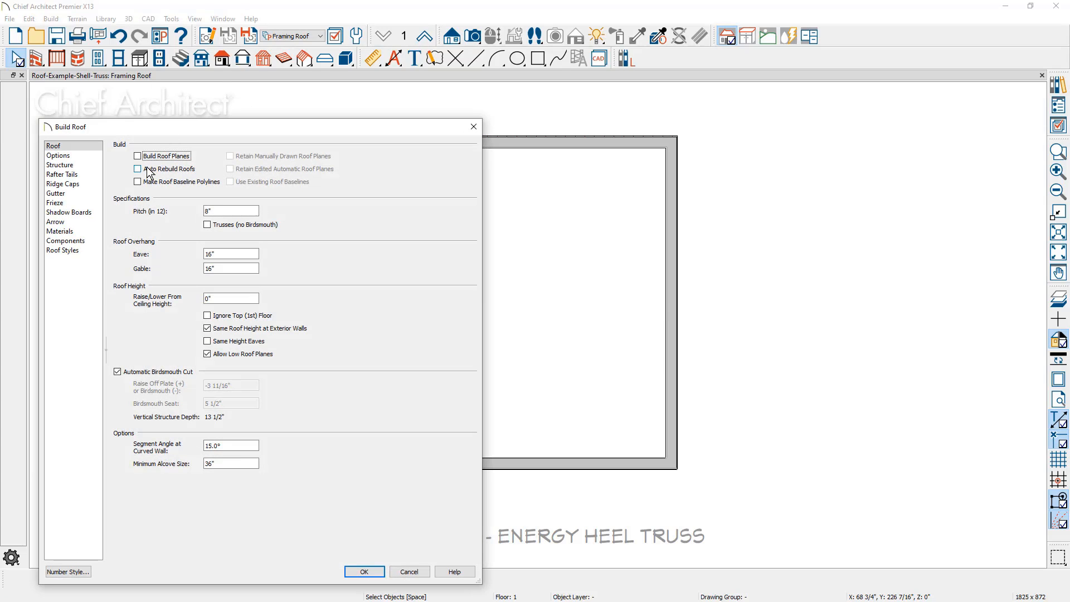
pyautogui.click(149, 169)
pyautogui.click(206, 224)
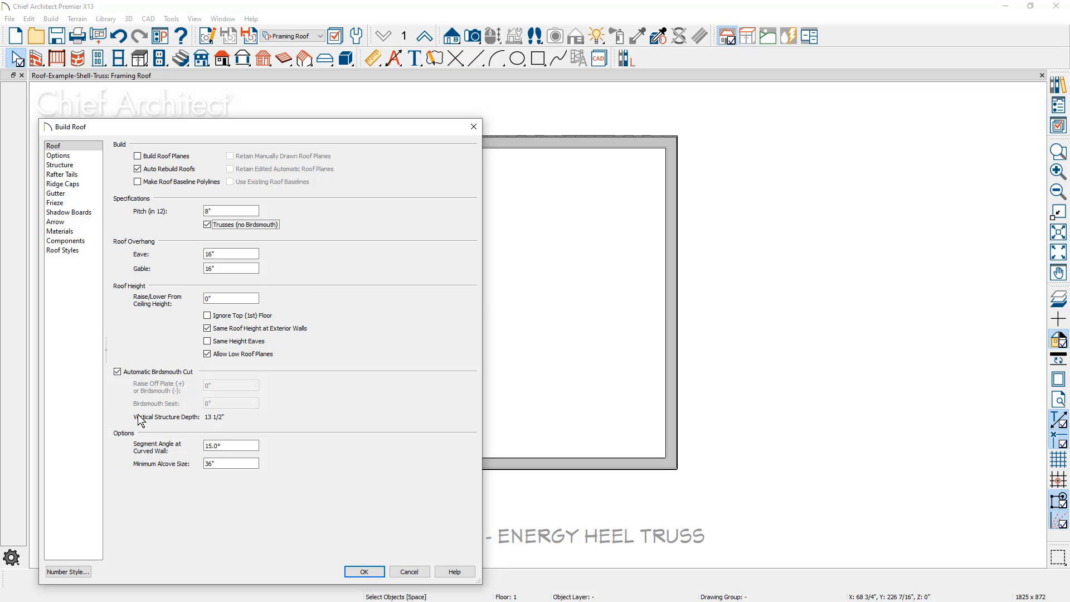
pyautogui.click(118, 371)
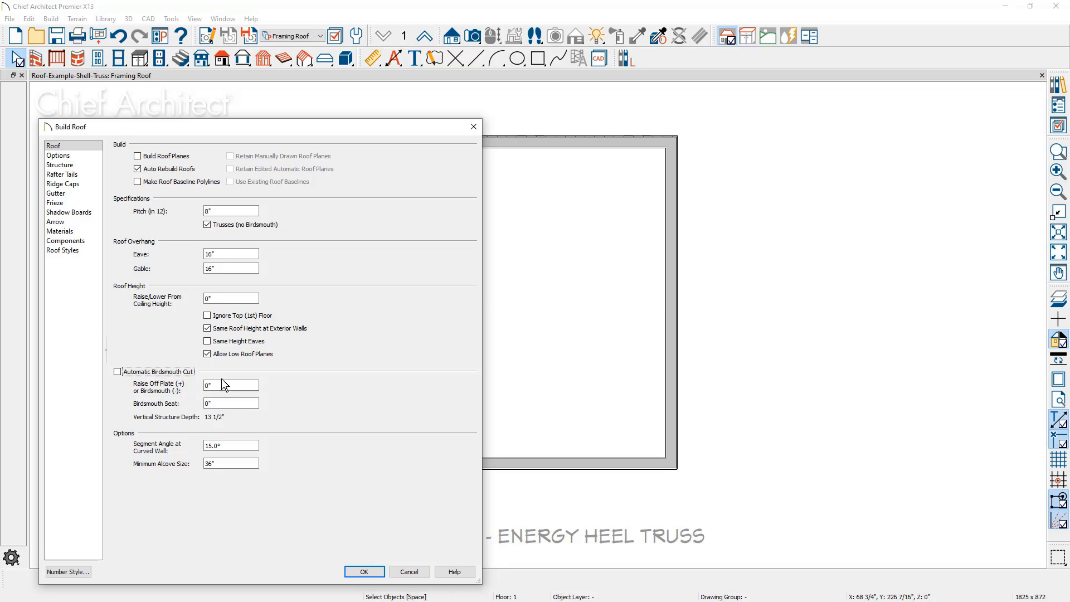
pyautogui.click(76, 157)
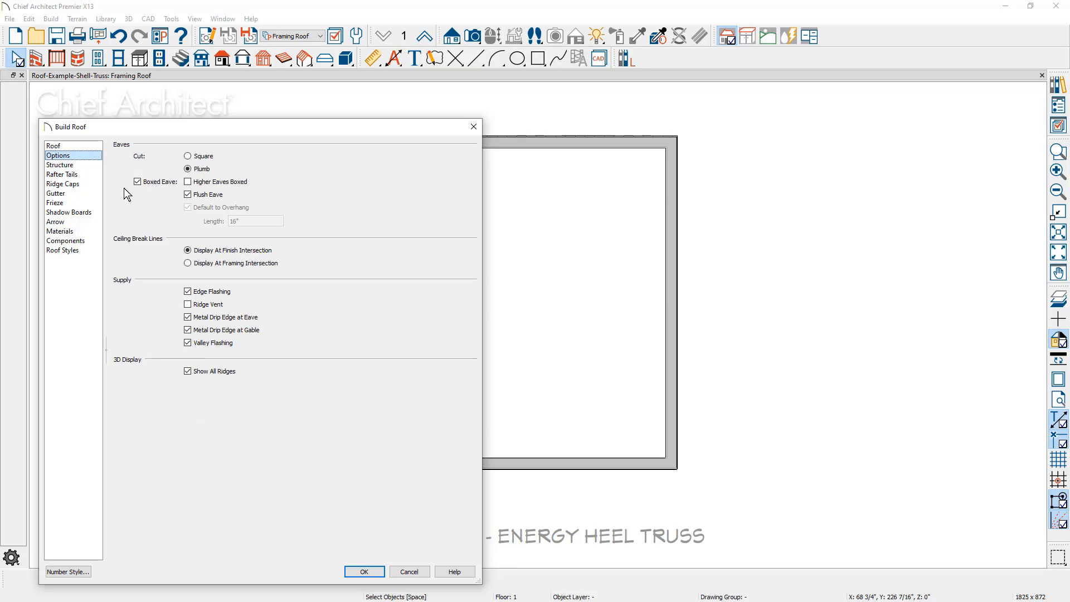
pyautogui.click(78, 166)
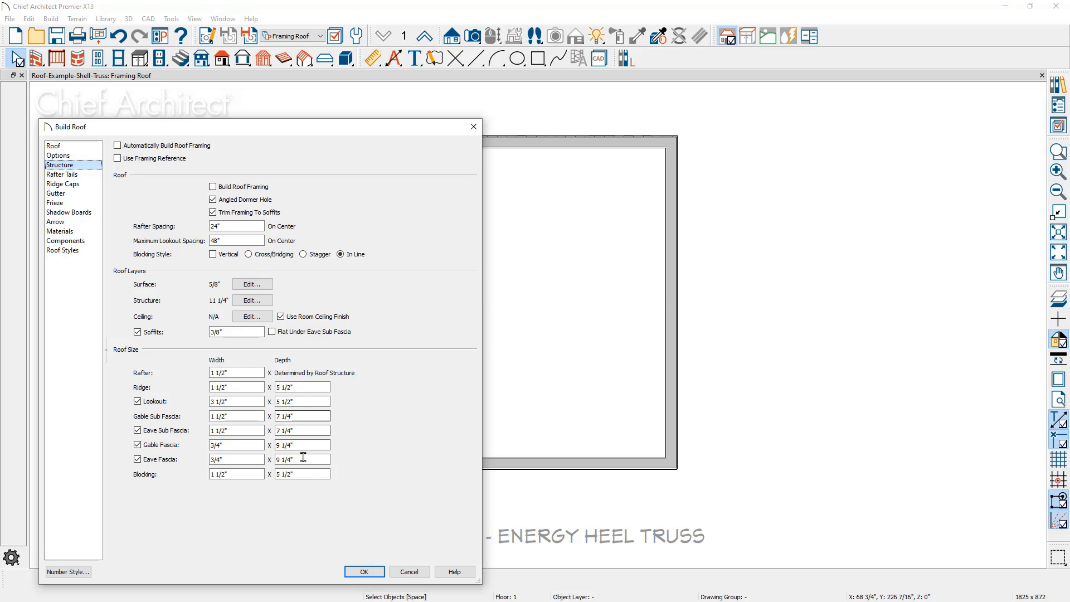
pyautogui.click(349, 568)
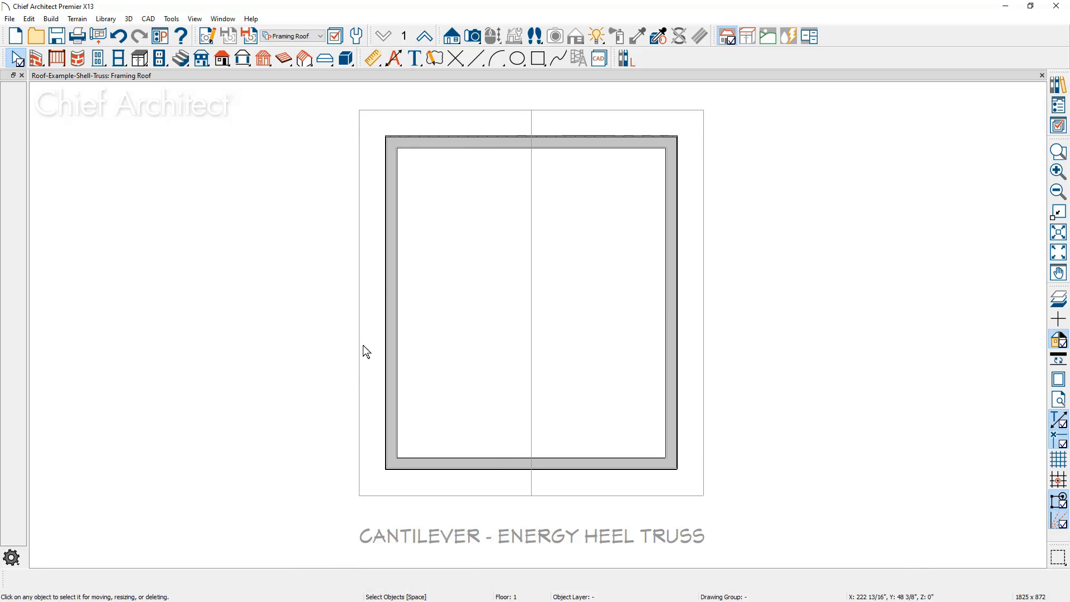
# Create a backclipped cross section through the building, looking toward the upper wall in plan, and examine the left eave
pyautogui.click(454, 38)
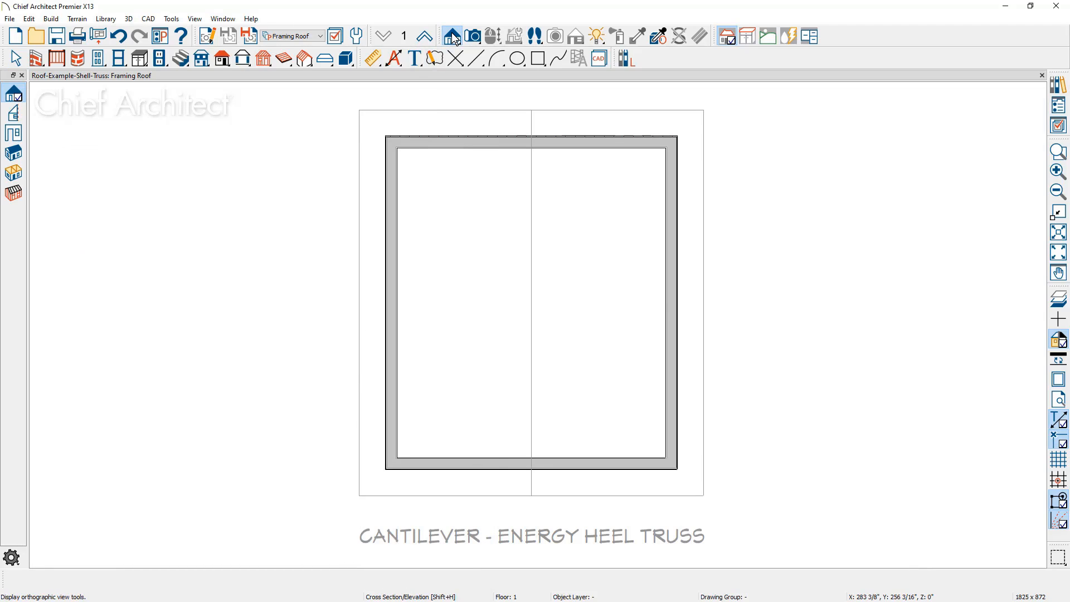
pyautogui.click(15, 114)
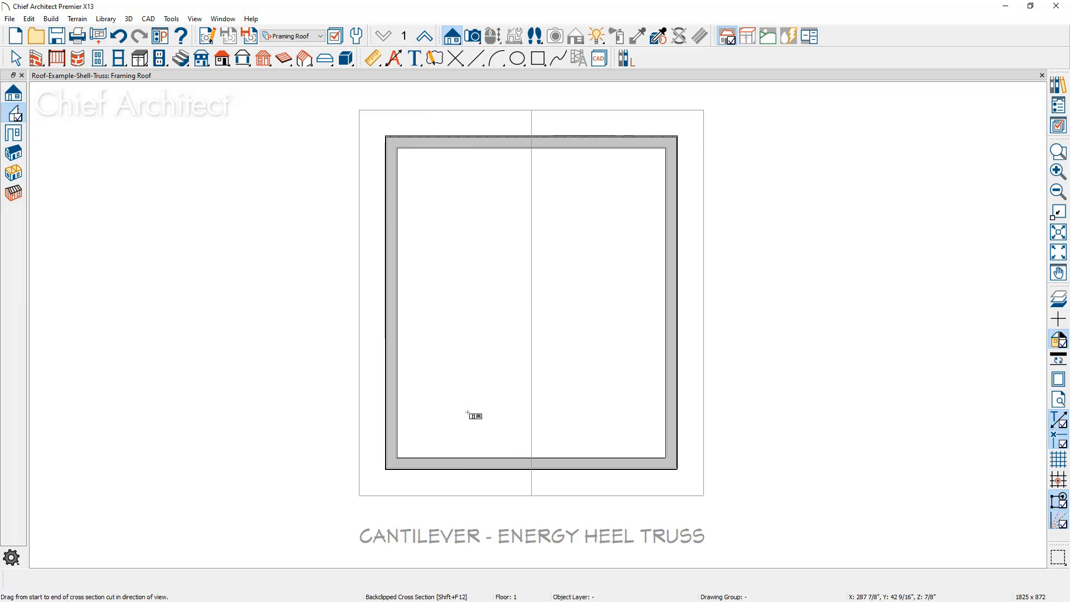
pyautogui.moveTo(467, 414); pyautogui.dragTo(468, 214)
pyautogui.scroll(3, 300, 254)
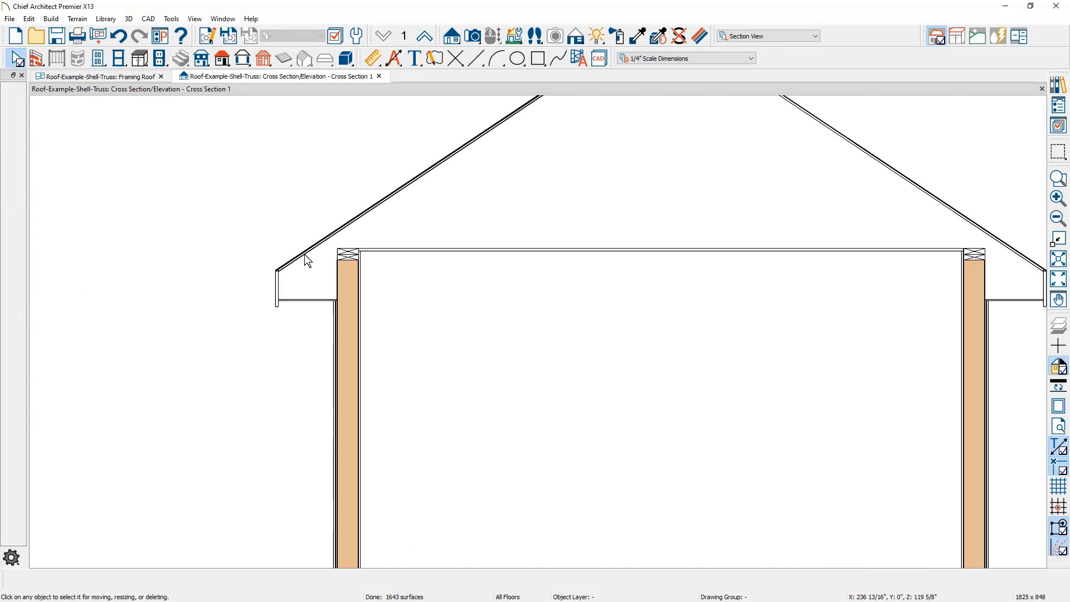
pyautogui.scroll(2, 301, 252)
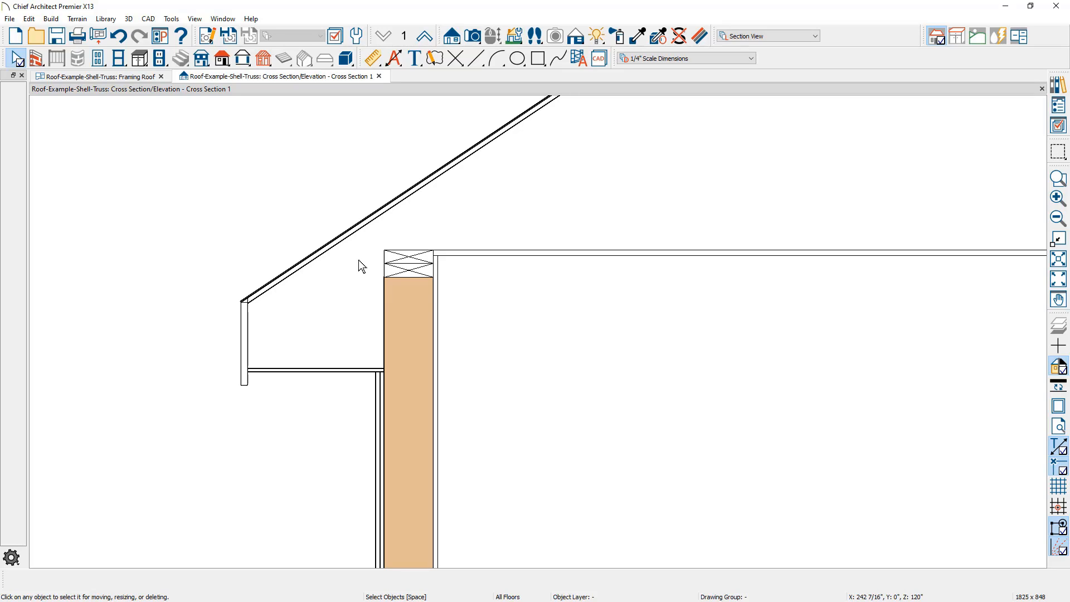
# Draw a horizontal line outward from the top of the left wall's plate and dimension point to point from the soffit up to it
pyautogui.click(468, 61)
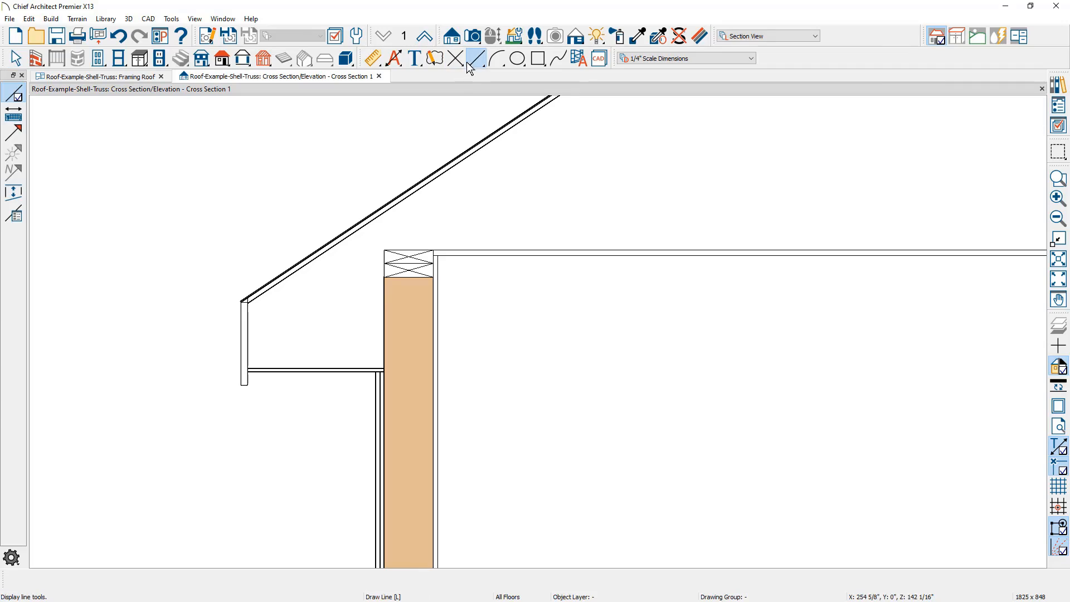
pyautogui.moveTo(384, 250); pyautogui.dragTo(165, 224)
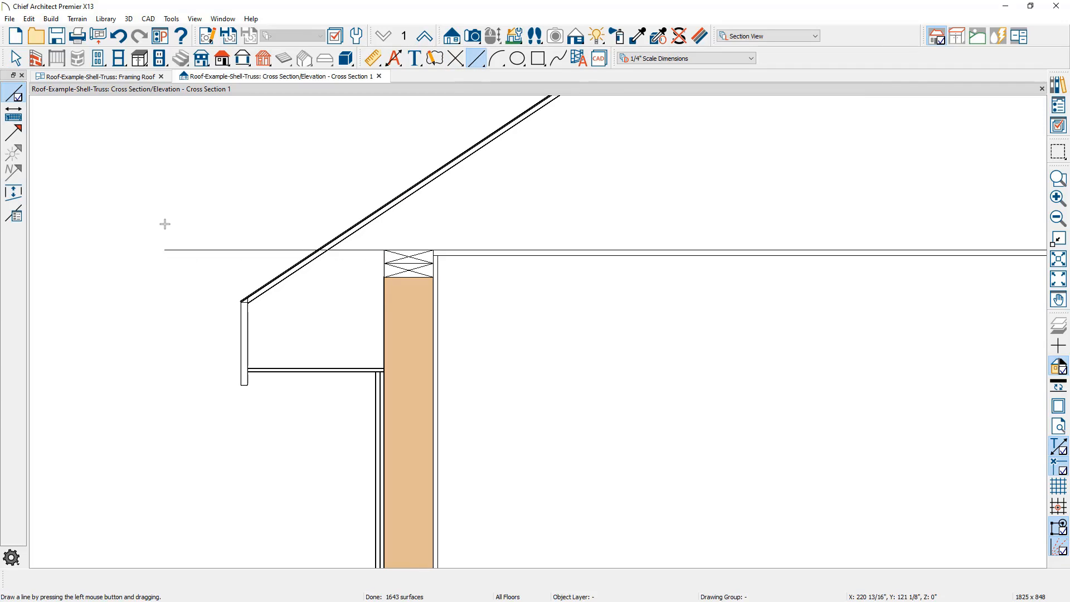
pyautogui.click(375, 58)
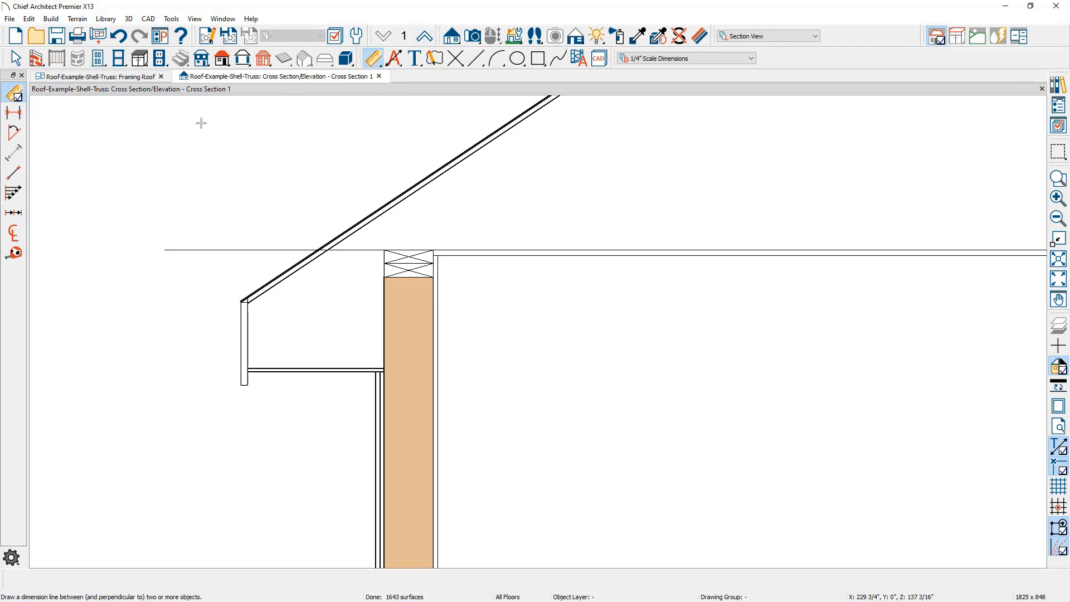
pyautogui.click(20, 174)
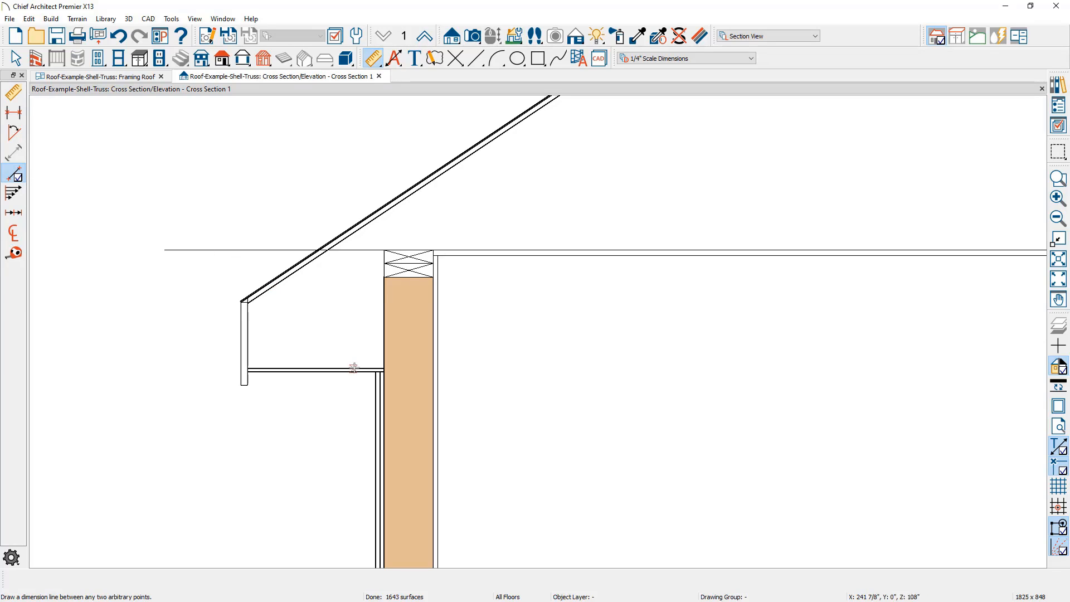
pyautogui.moveTo(353, 368); pyautogui.dragTo(354, 250)
pyautogui.scroll(-3, 354, 276)
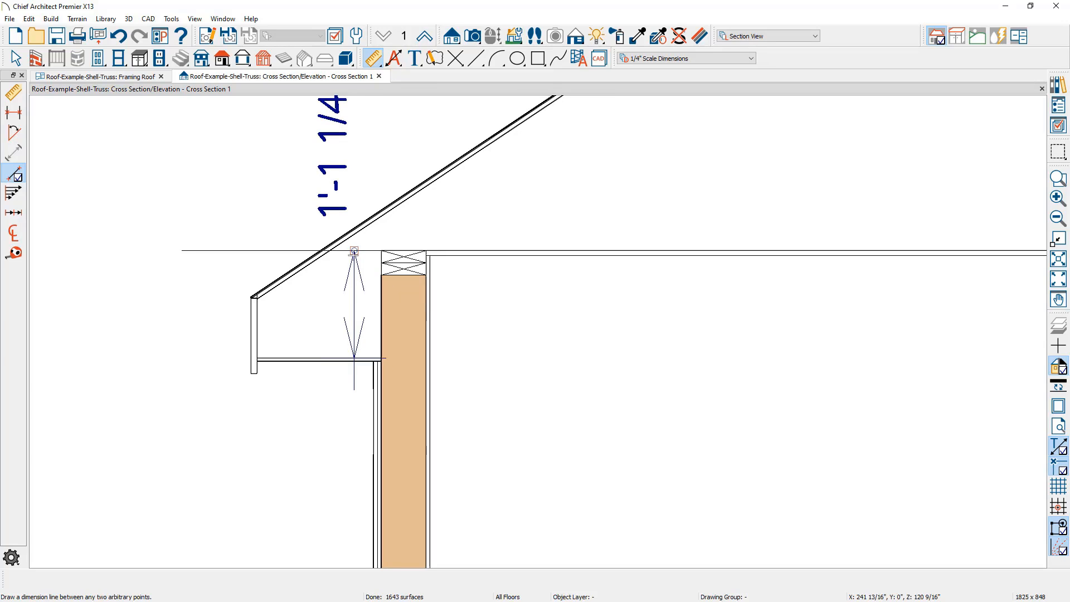
pyautogui.moveTo(354, 285); pyautogui.dragTo(353, 323, button='middle')
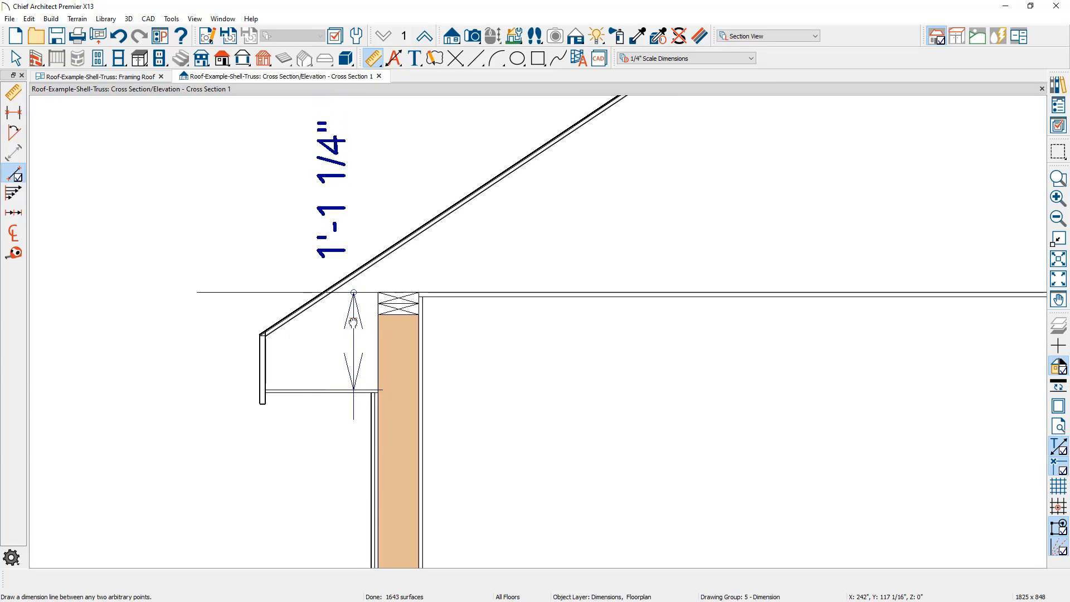
pyautogui.press('space')
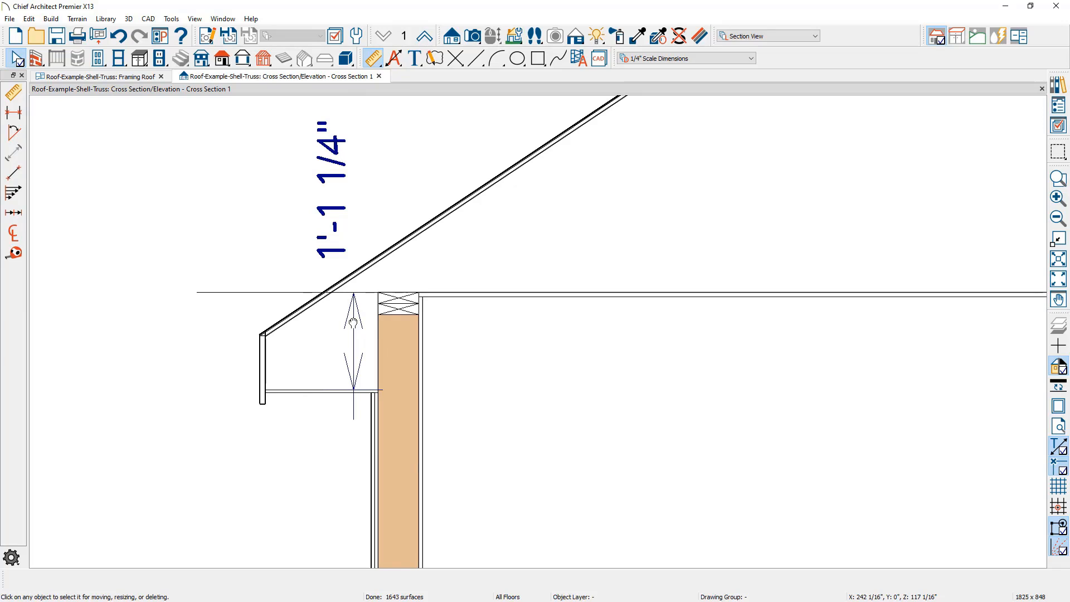
# Select the soffit line, hide the temporary dimensions, and open the soffit-to-plate dimension value to copy its exact length
pyautogui.click(355, 391)
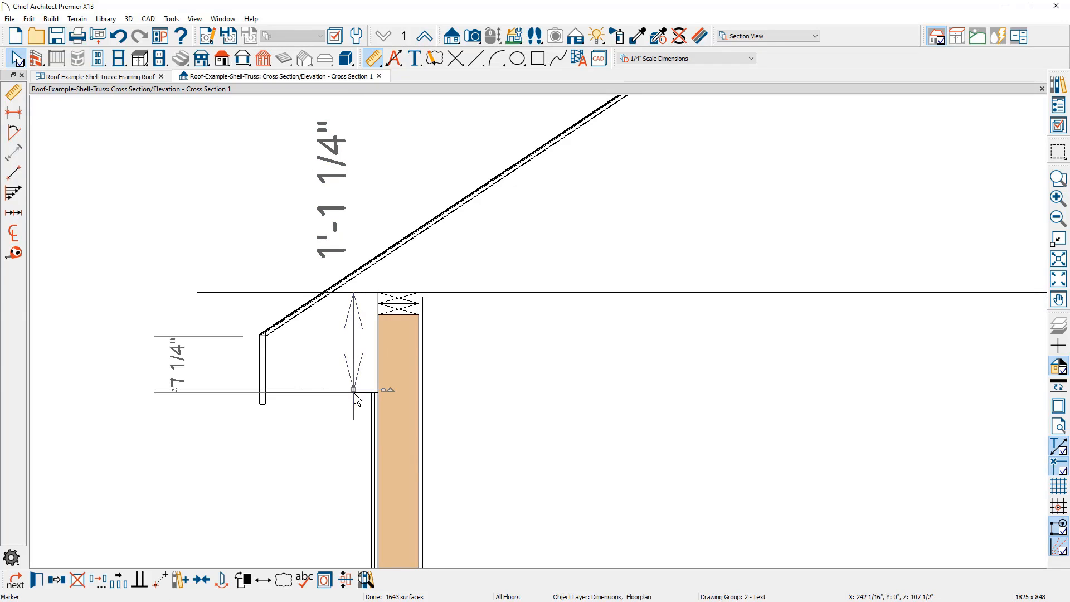
pyautogui.press('t')
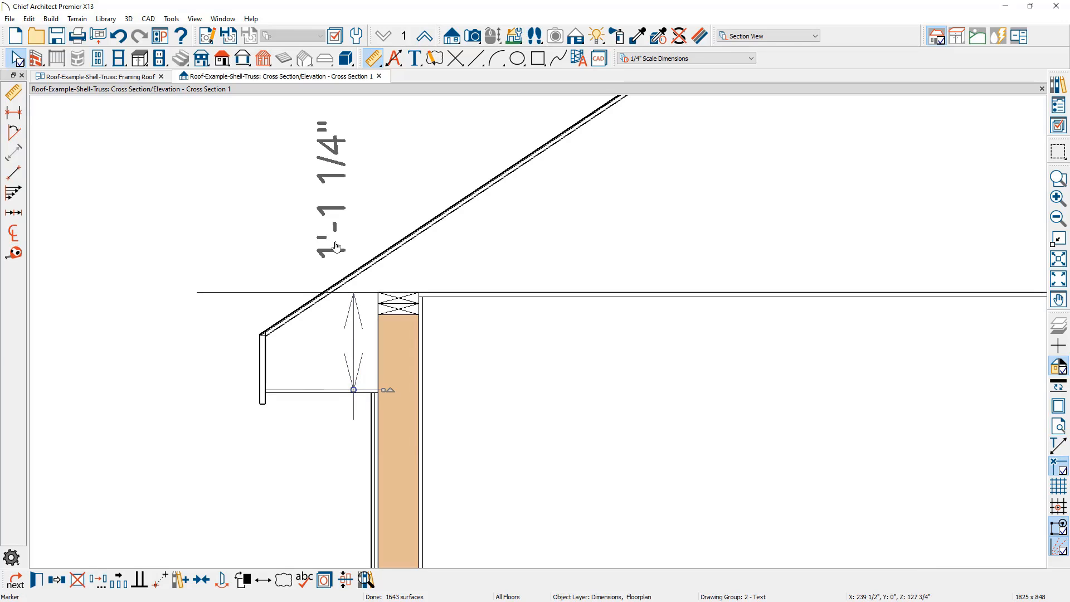
pyautogui.click(336, 246)
pyautogui.hotkey('ctrl', 'c')
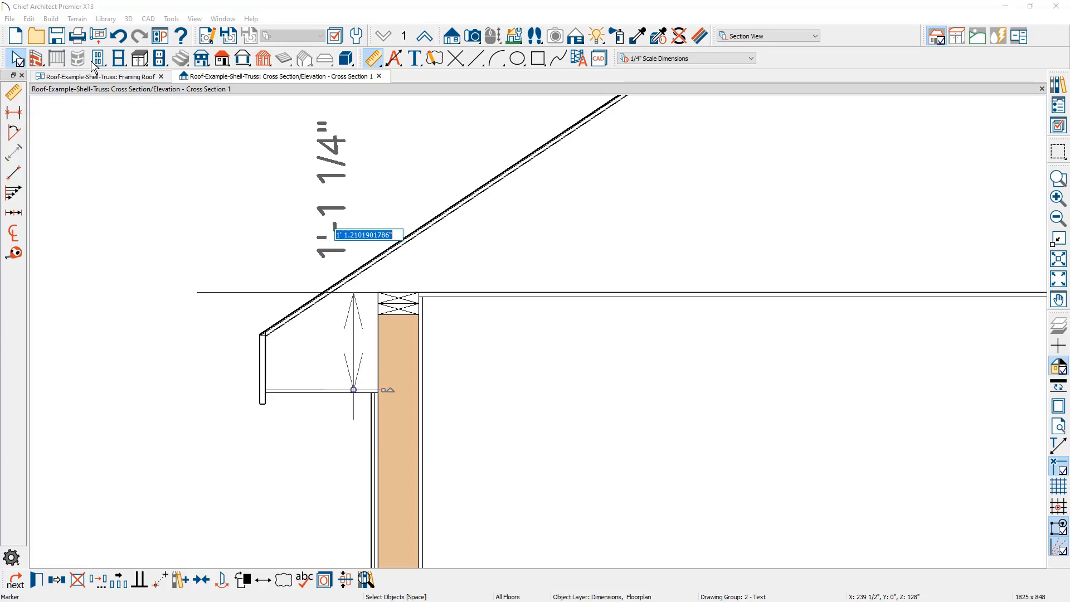
# Rebuild the roof with Raise Off Plate set to the copied value of 1' 1.2101901786"
pyautogui.click(51, 20)
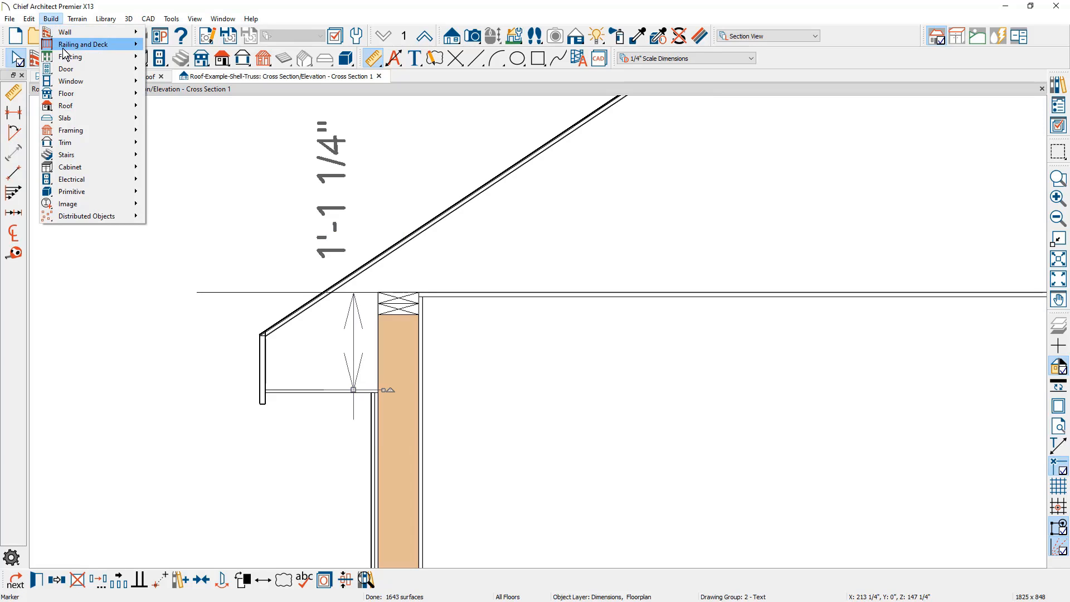
pyautogui.moveTo(79, 106)
pyautogui.click(175, 106)
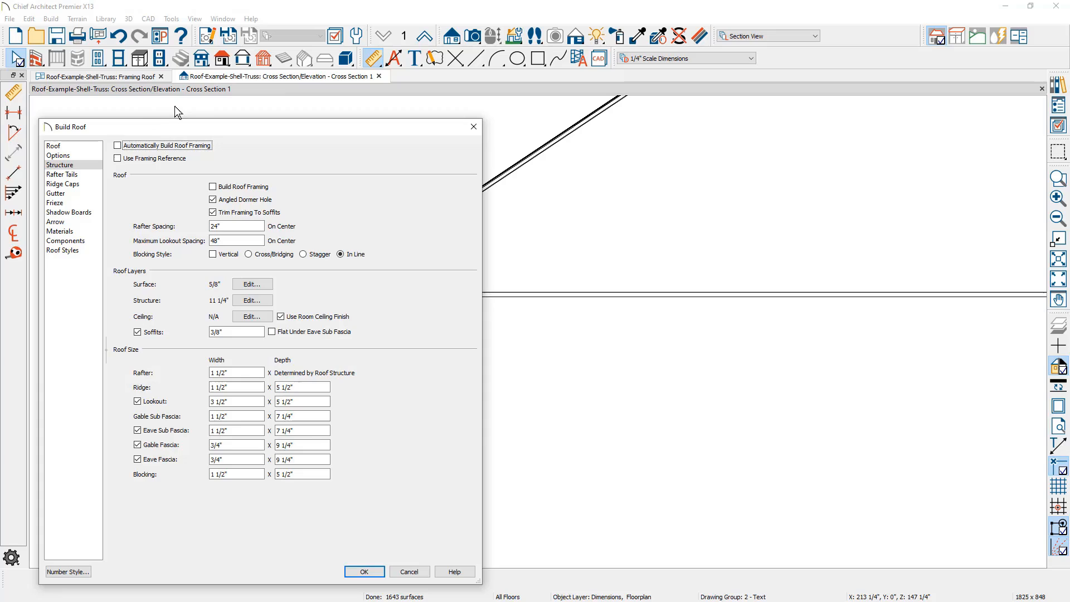
pyautogui.click(89, 146)
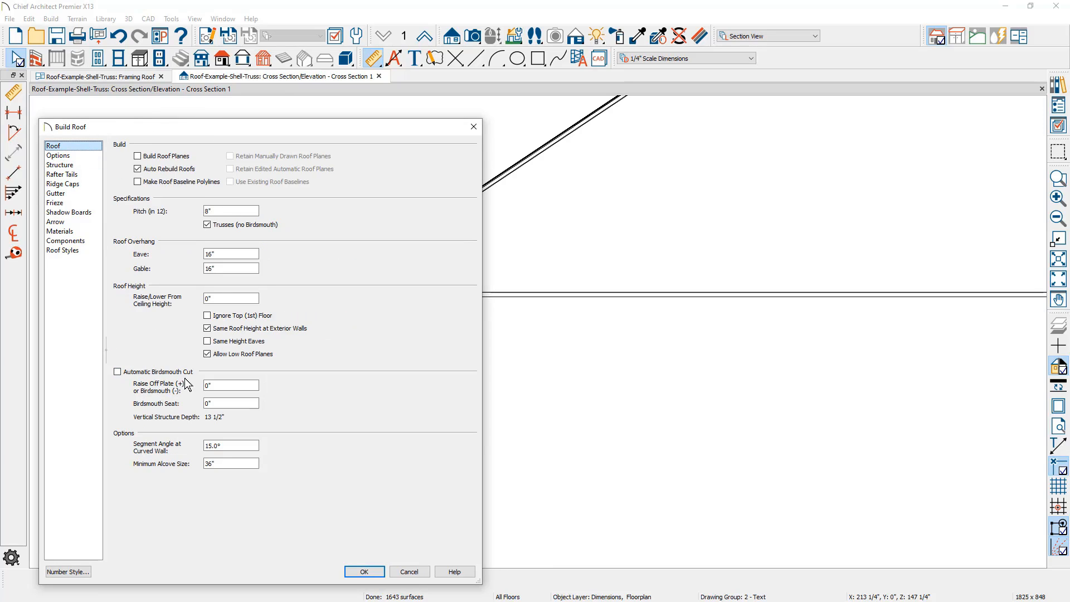
pyautogui.moveTo(224, 390); pyautogui.dragTo(174, 388)
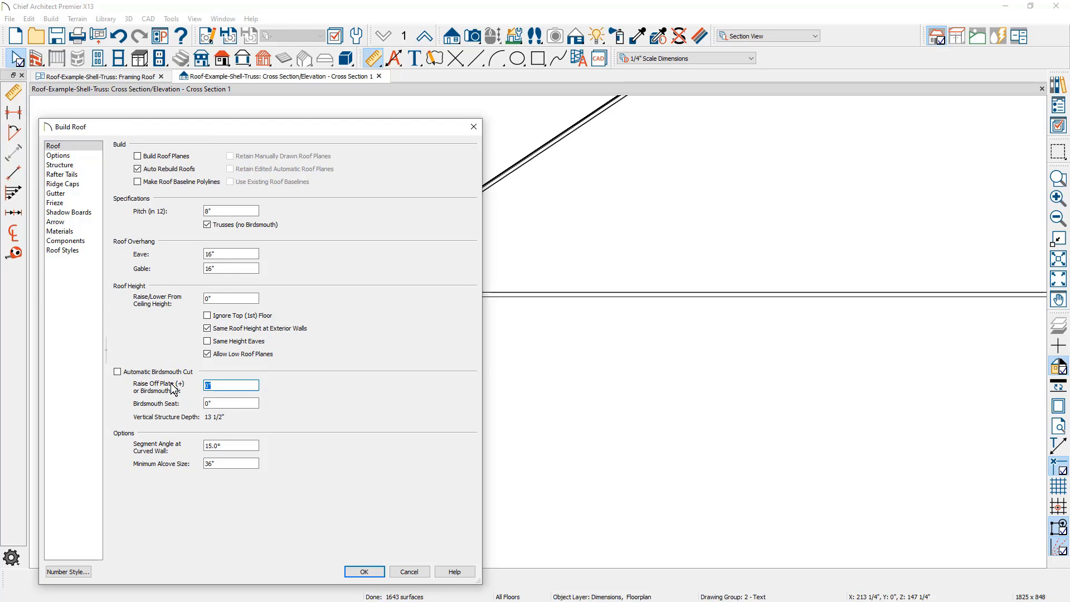
pyautogui.hotkey('ctrl', 'v')
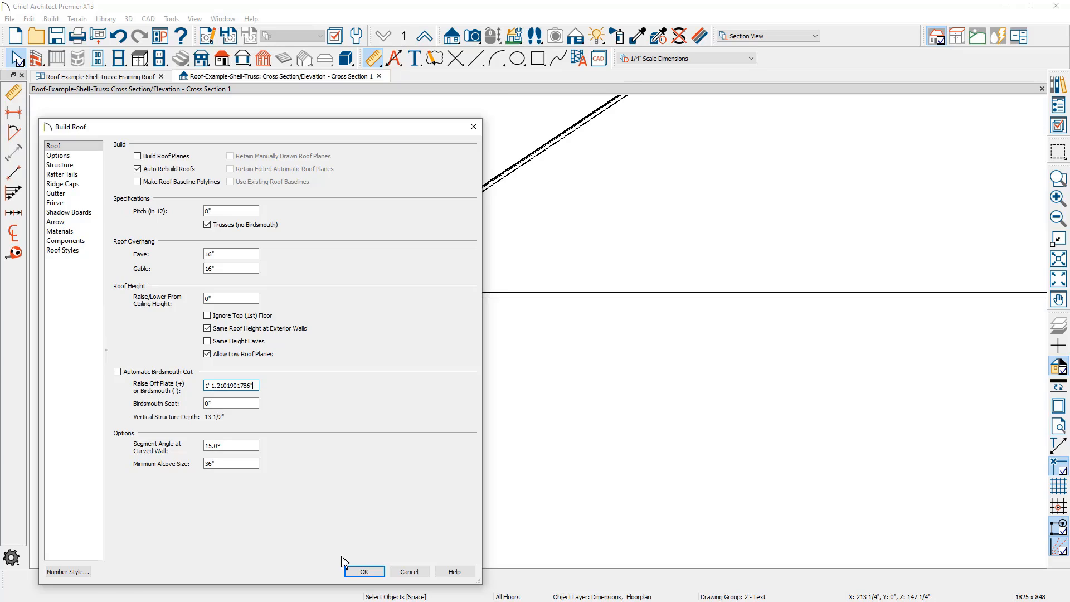
pyautogui.click(350, 570)
# Delete the soffit-to-plate dimension and the horizontal reference line from the cross section
pyautogui.scroll(-2, 322, 515)
pyautogui.scroll(-1, 305, 476)
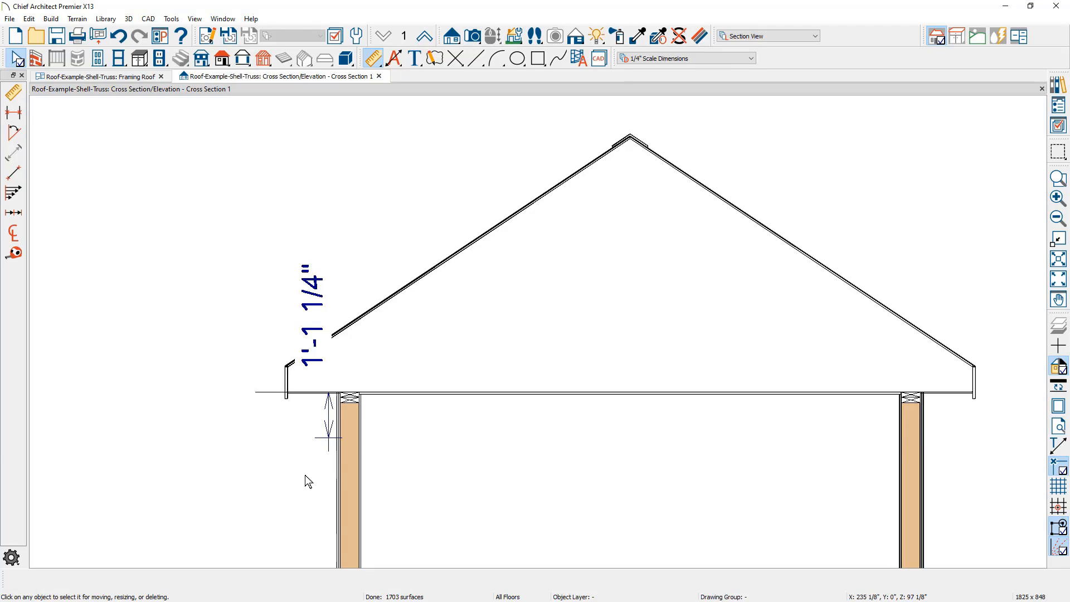
pyautogui.click(329, 429)
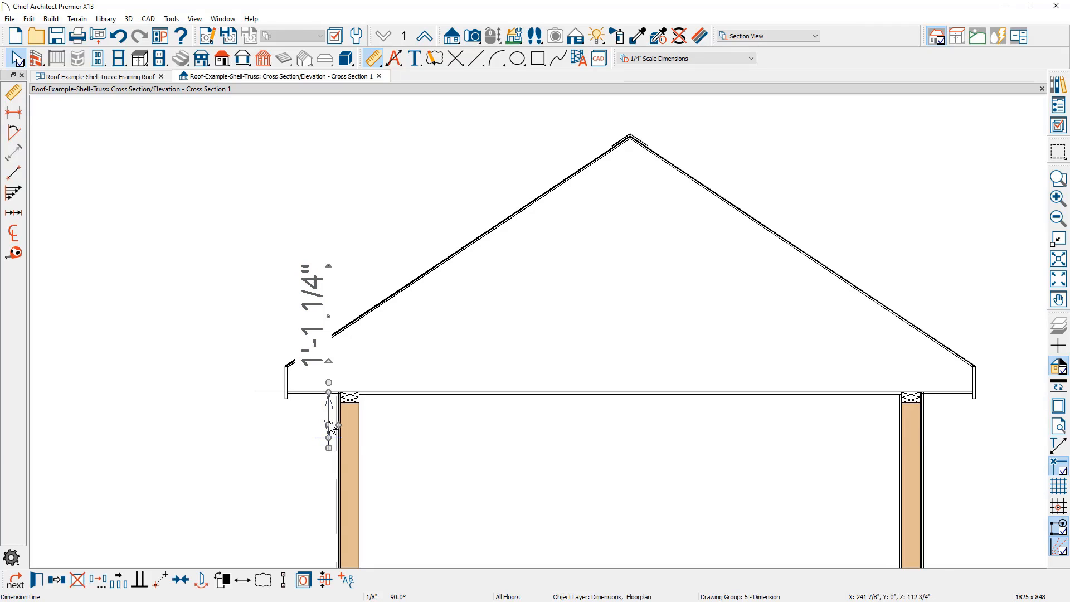
pyautogui.press('Delete')
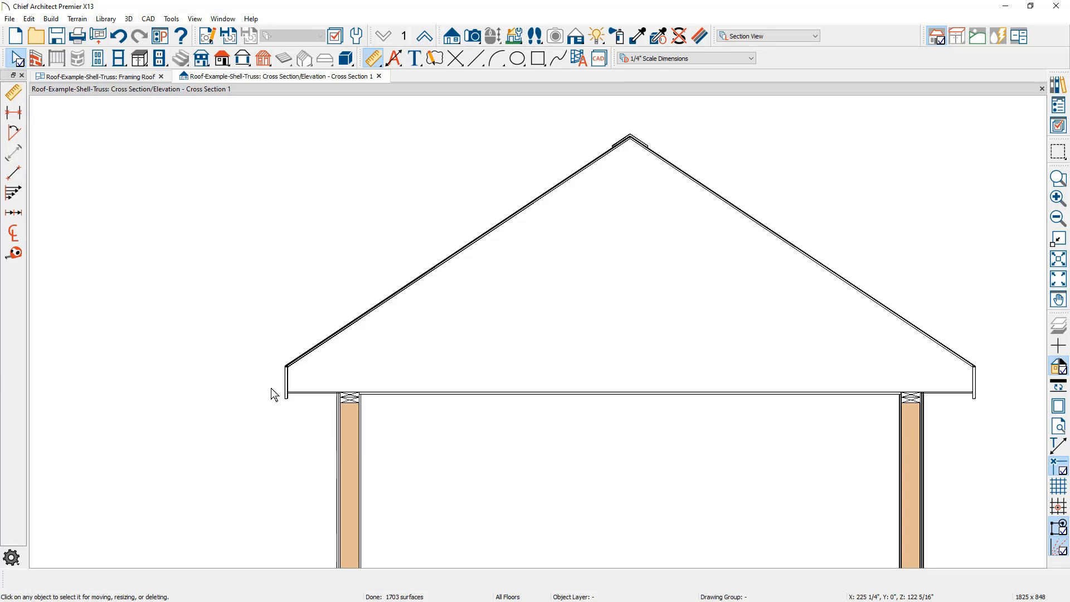
# In the Framing Roof plan, draw a roof truss across the building from eave to eave and tile the plan beside the cross section
pyautogui.click(149, 76)
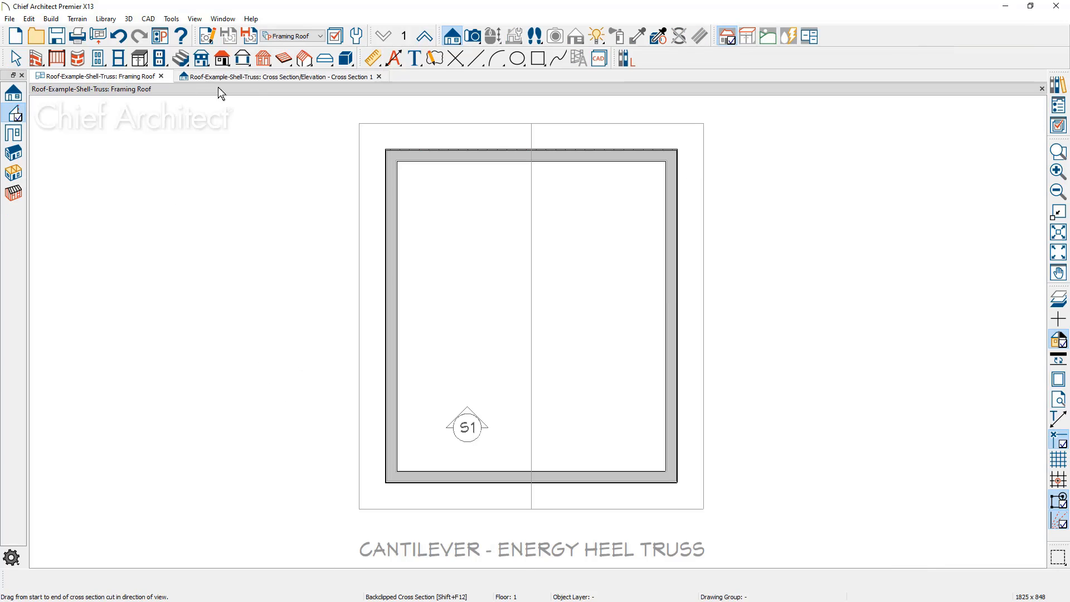
pyautogui.click(304, 58)
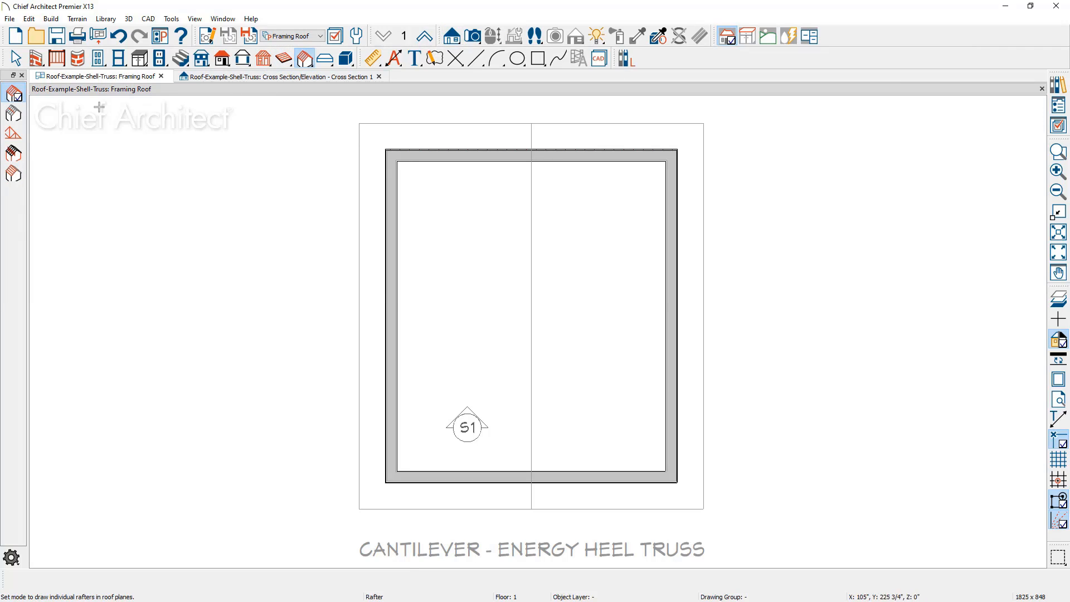
pyautogui.click(19, 139)
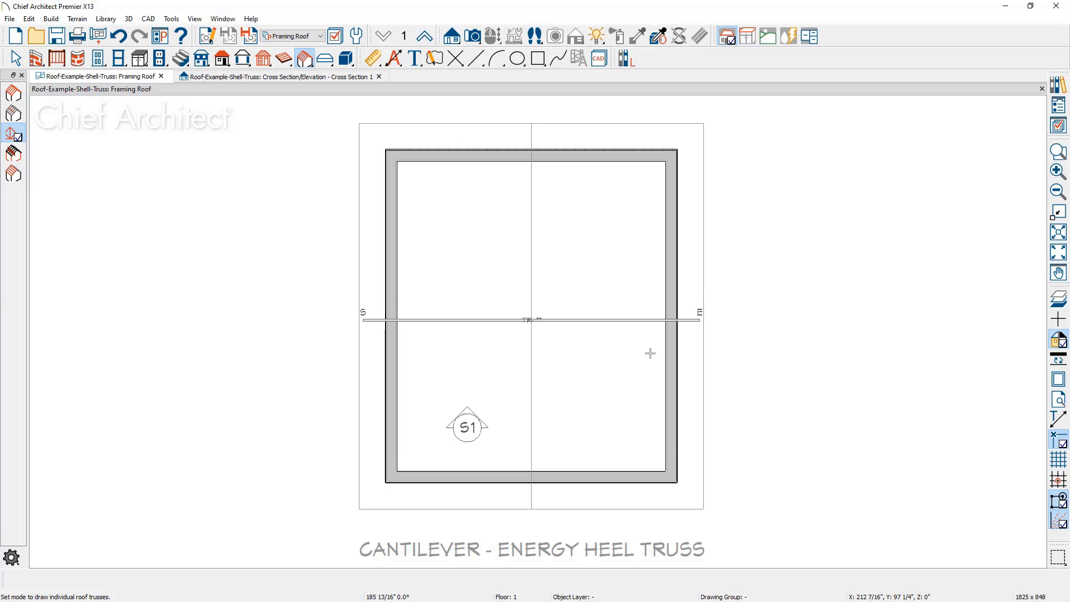
pyautogui.moveTo(650, 353); pyautogui.dragTo(650, 353)
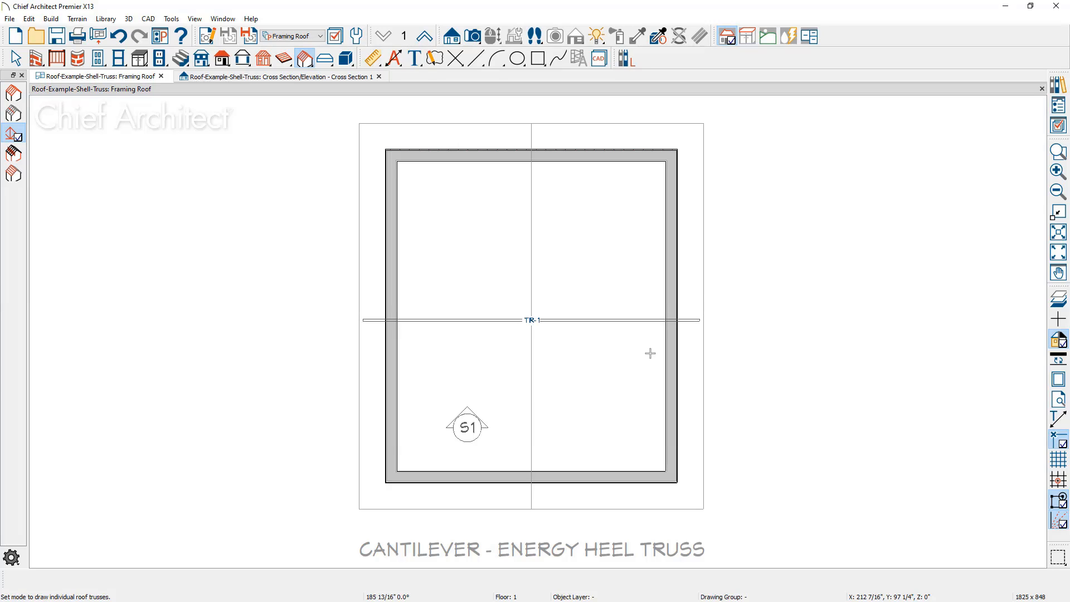
pyautogui.hotkey('shift', 'v')
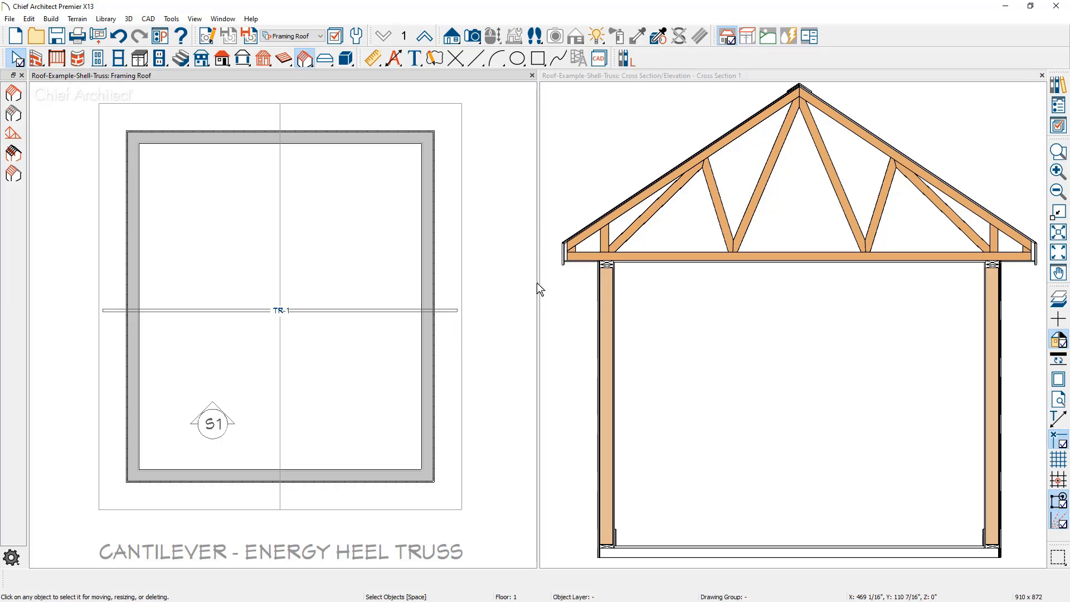
pyautogui.scroll(3, 550, 226)
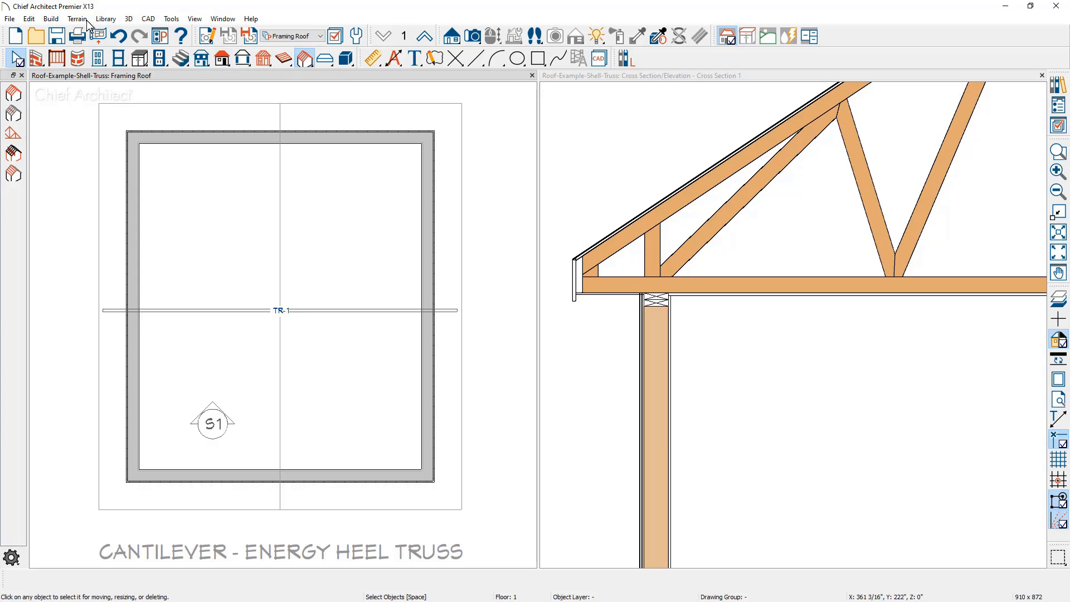
# Place a framing reference marker at the building's lower-right outside corner and move the roof truss to that reference spacing
pyautogui.click(51, 19)
pyautogui.moveTo(75, 129)
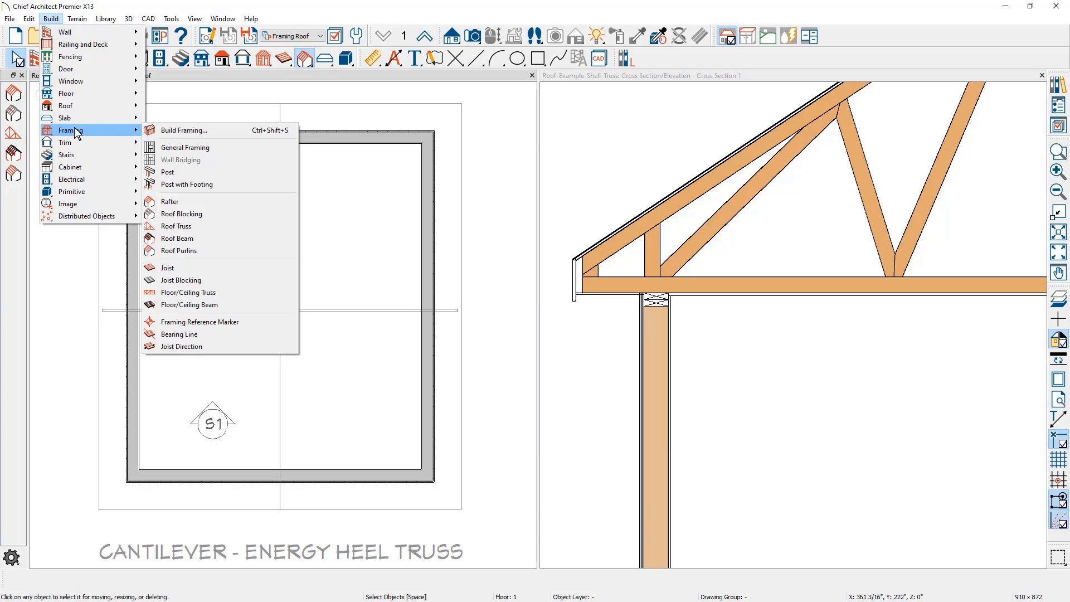
pyautogui.click(232, 322)
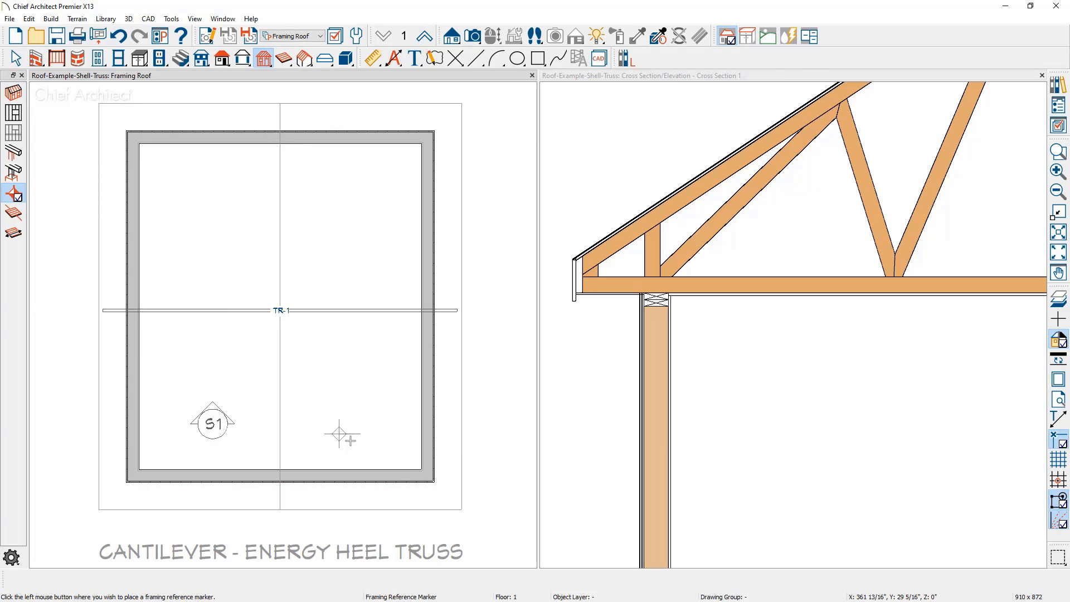
pyautogui.click(432, 480)
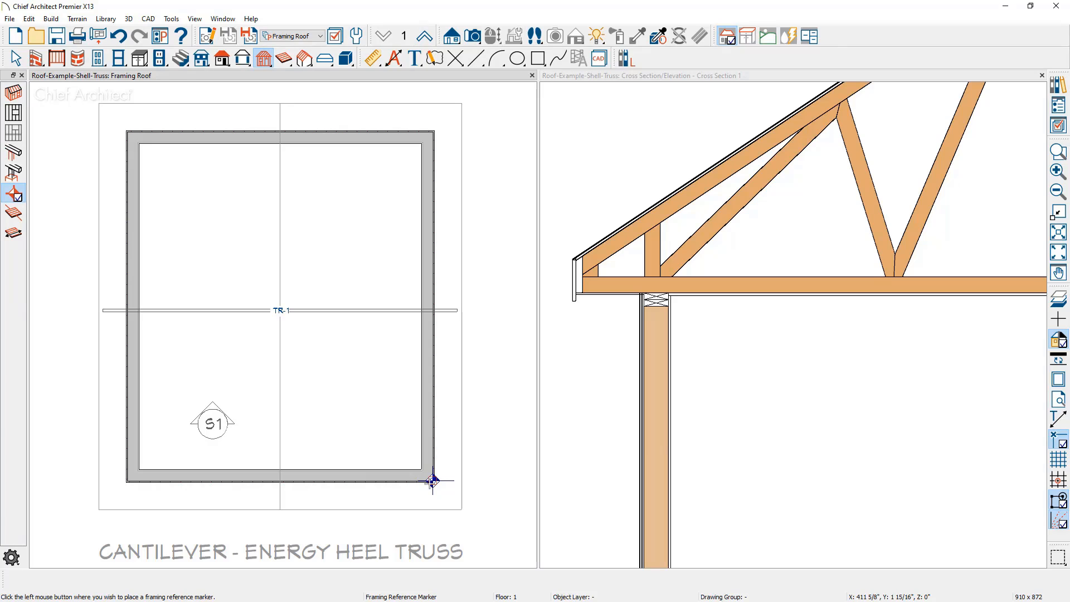
pyautogui.press('space')
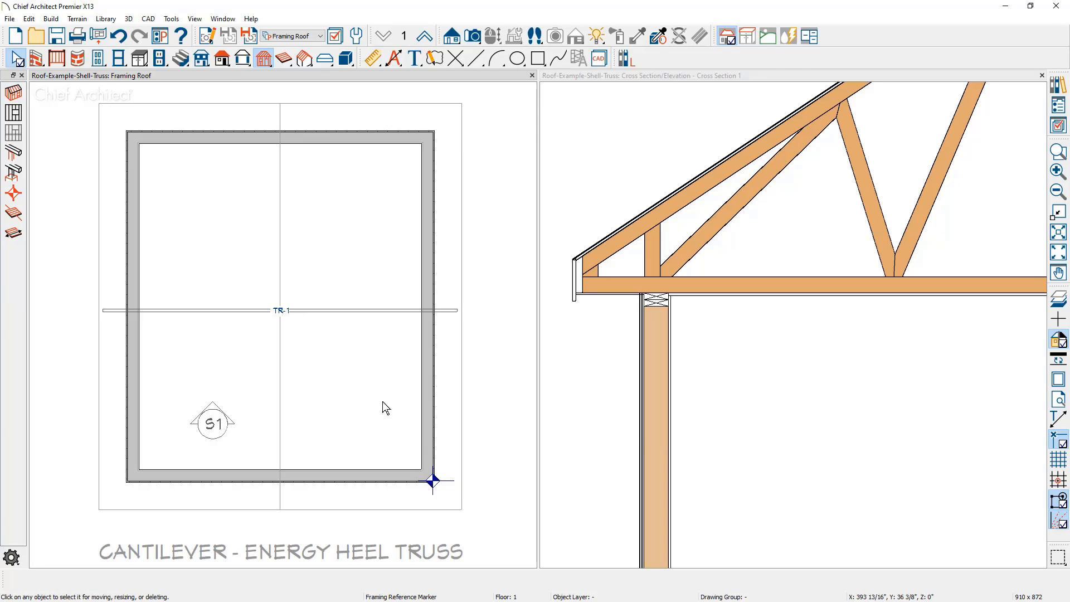
pyautogui.click(350, 312)
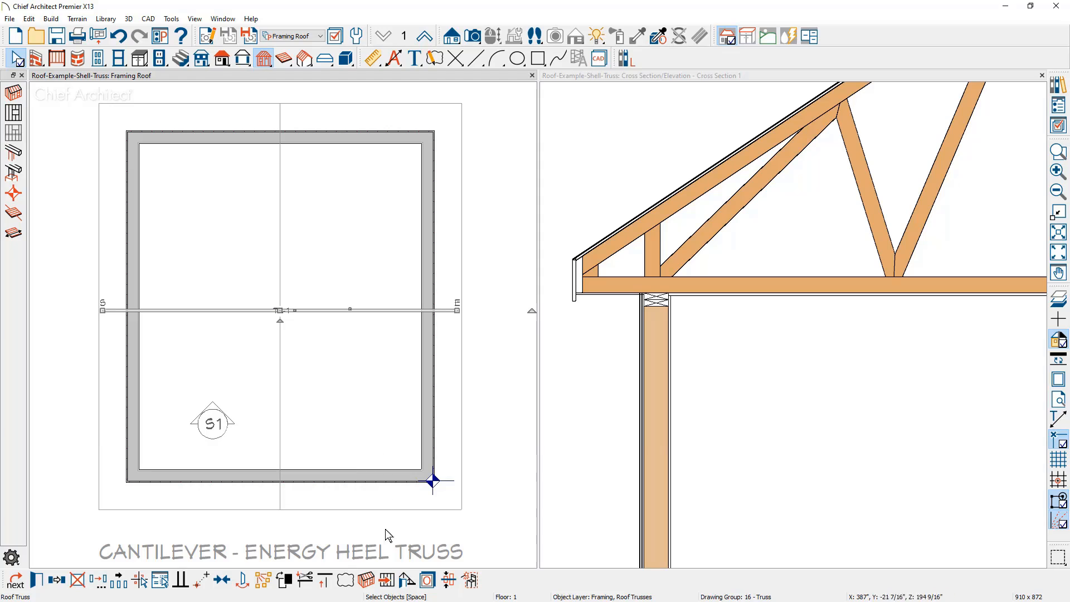
pyautogui.click(390, 581)
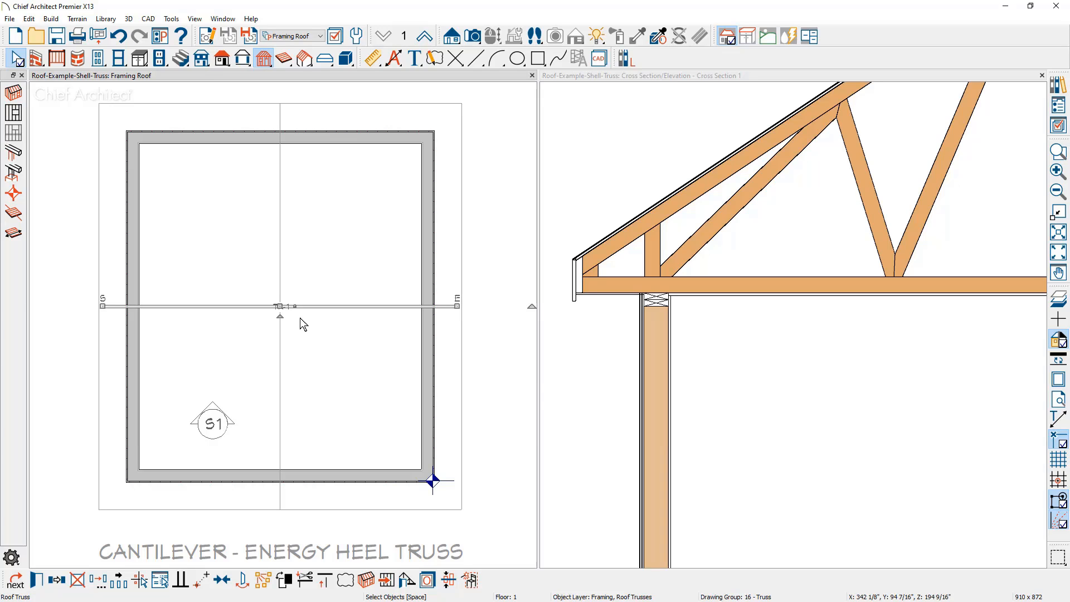
# Multiple-copy the roof truss toward the lower end wall with a 24" primary offset for all trusses
pyautogui.click(118, 581)
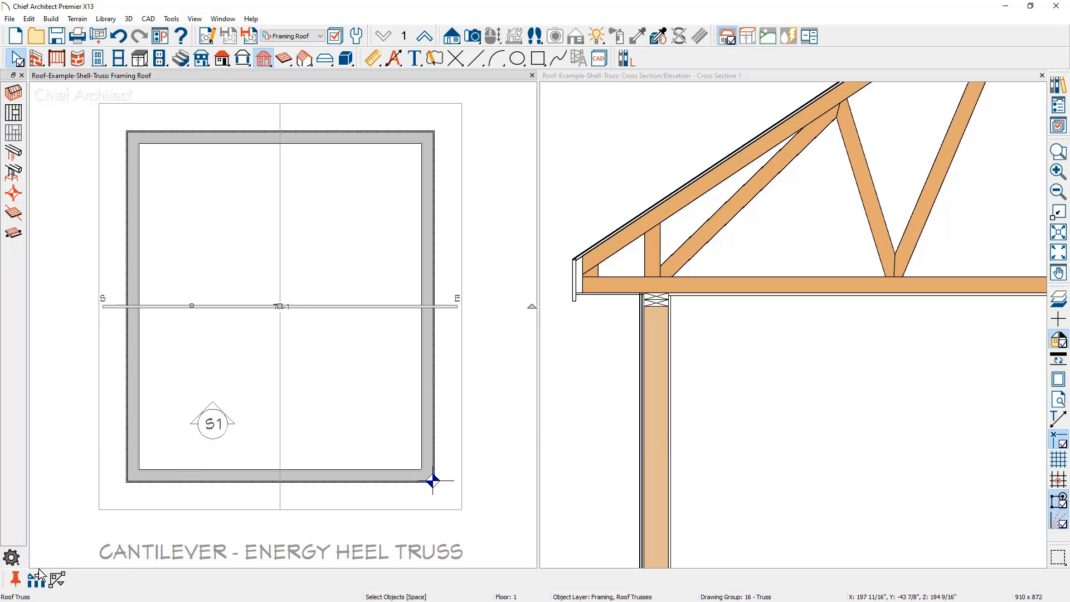
pyautogui.click(38, 577)
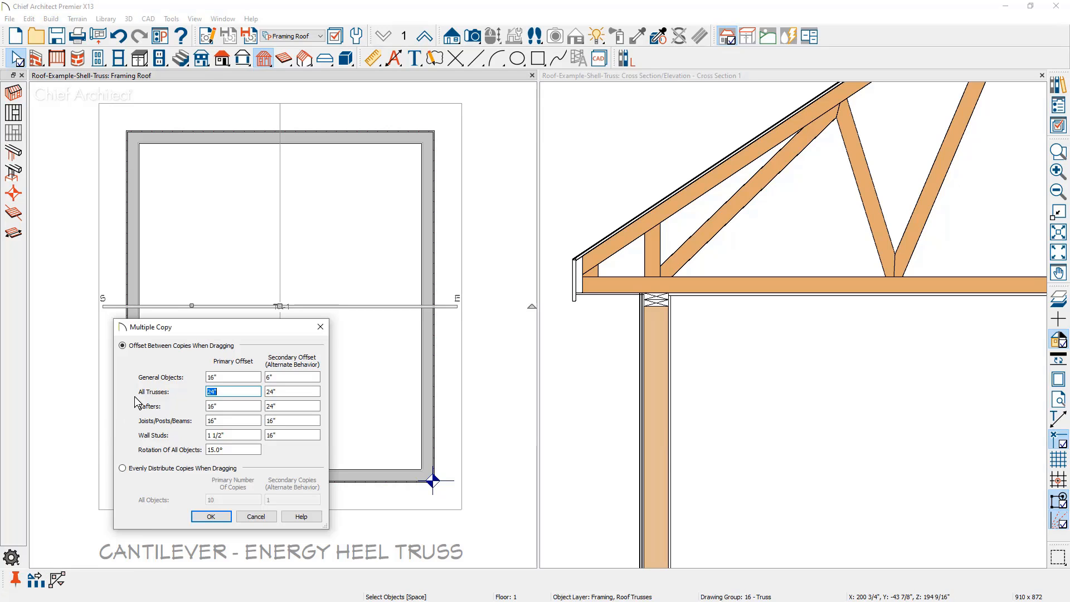
pyautogui.doubleClick(215, 392)
pyautogui.click(210, 516)
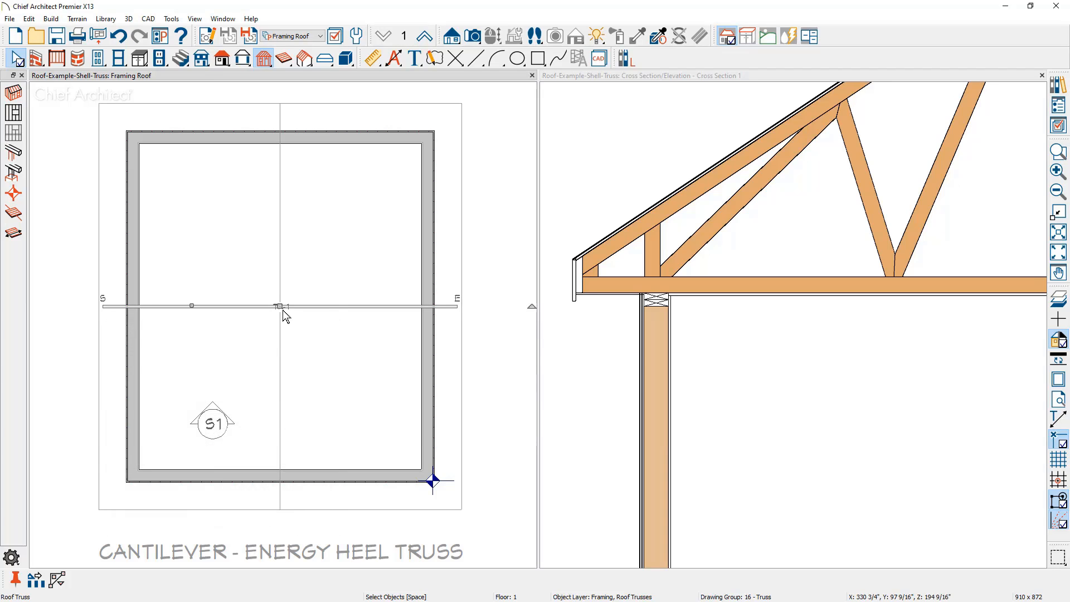
pyautogui.moveTo(281, 306); pyautogui.dragTo(271, 495)
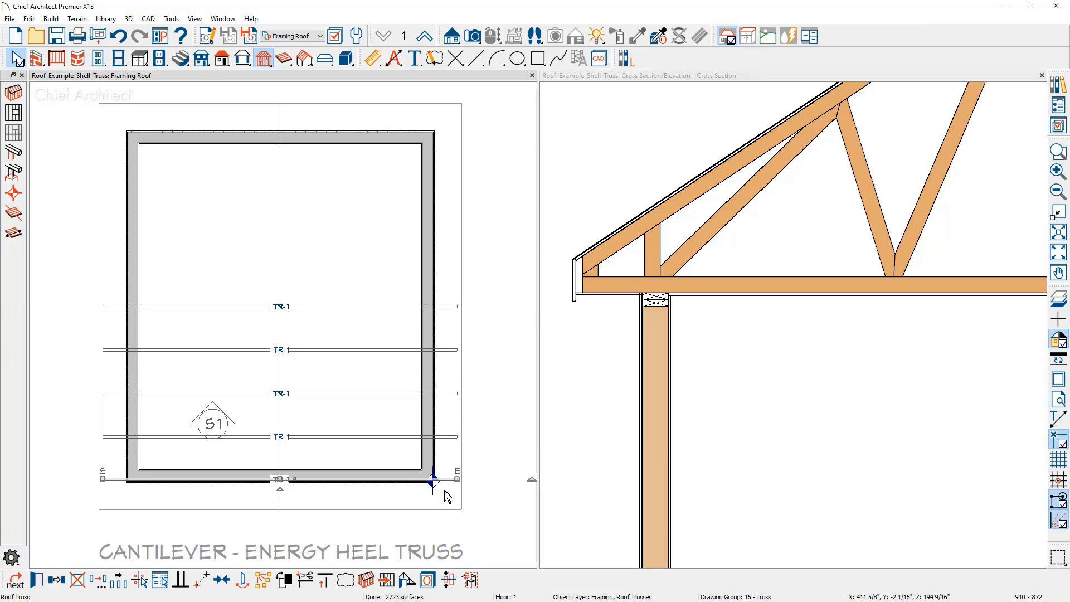
# Multiple-copy the original middle truss toward the upper end wall at the same spacing
pyautogui.click(322, 308)
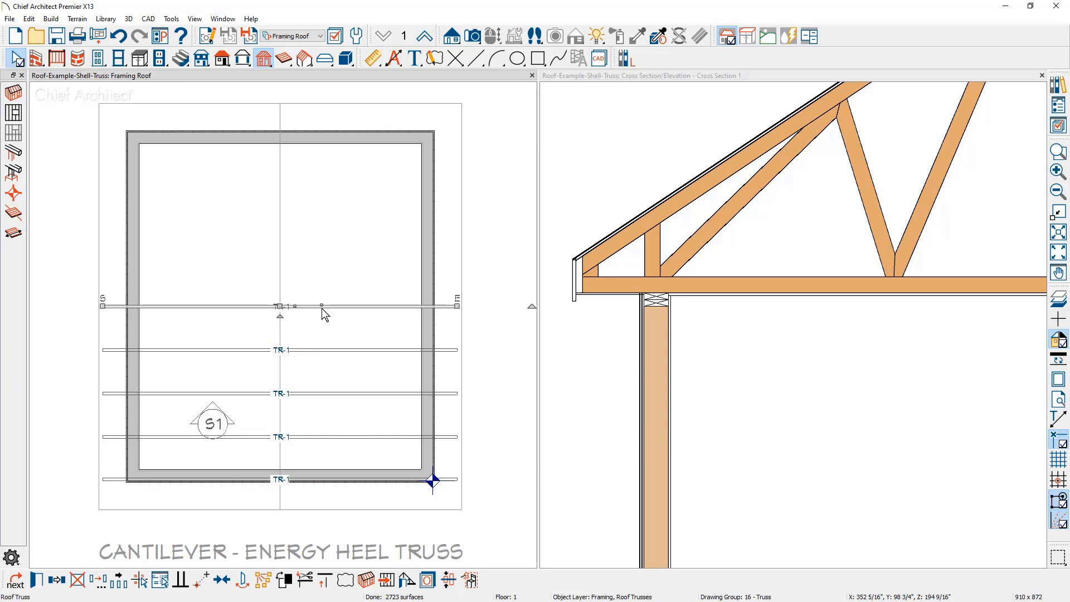
pyautogui.click(112, 582)
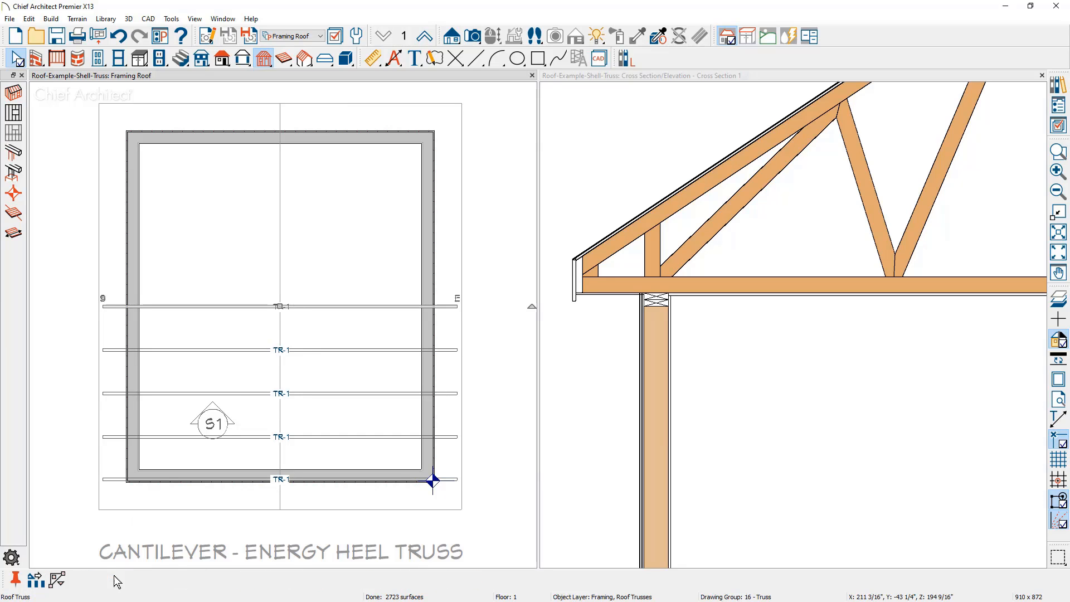
pyautogui.moveTo(281, 305); pyautogui.dragTo(295, 133)
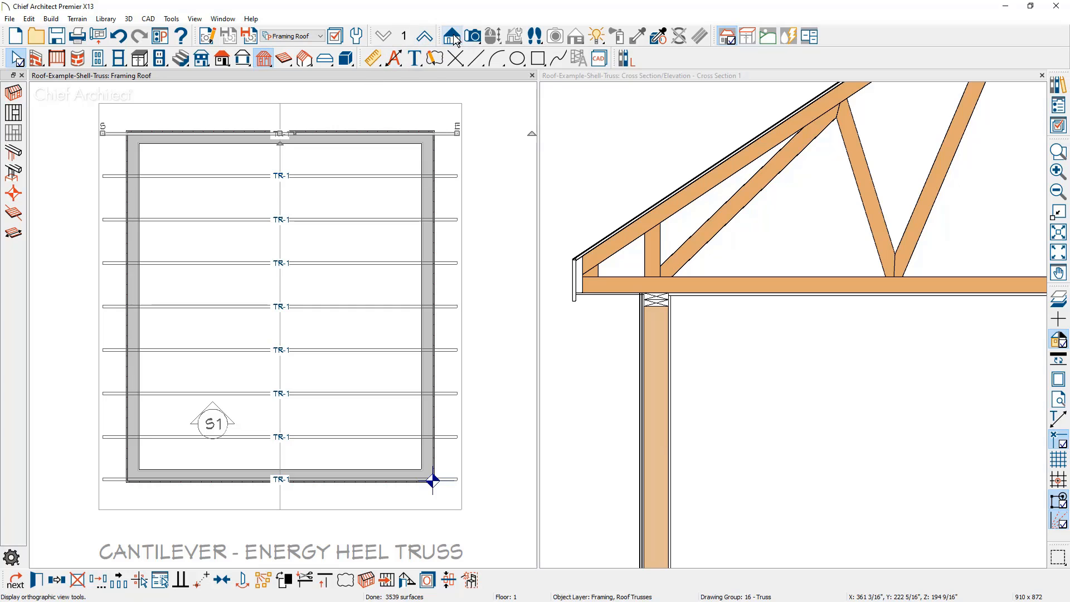
# Create a perspective framing overview and orbit it to view the trusses from an elevated corner
pyautogui.click(475, 37)
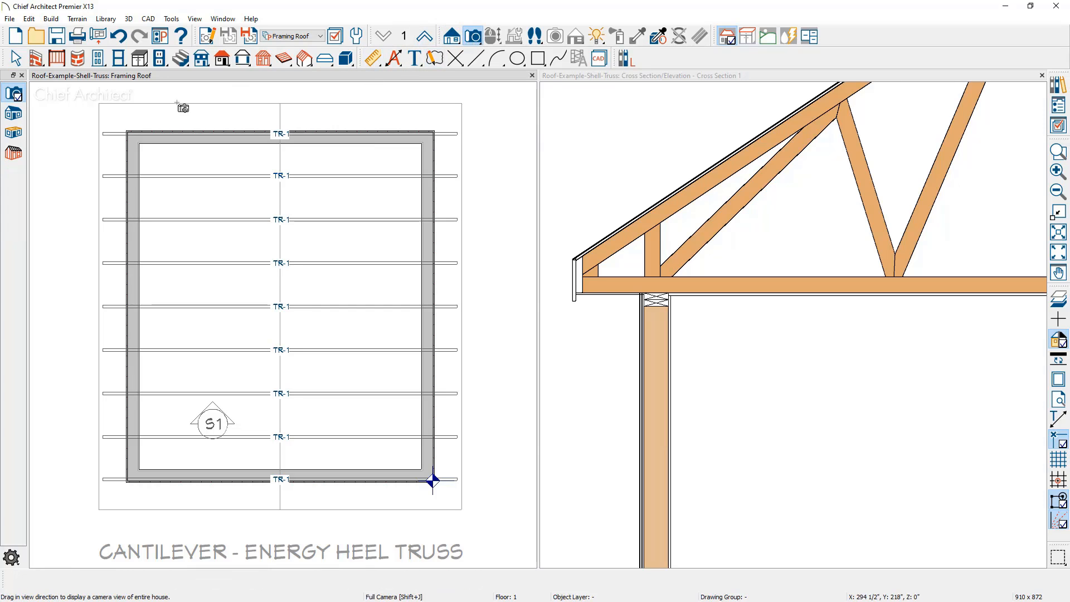
pyautogui.click(16, 155)
pyautogui.moveTo(297, 409); pyautogui.dragTo(340, 404)
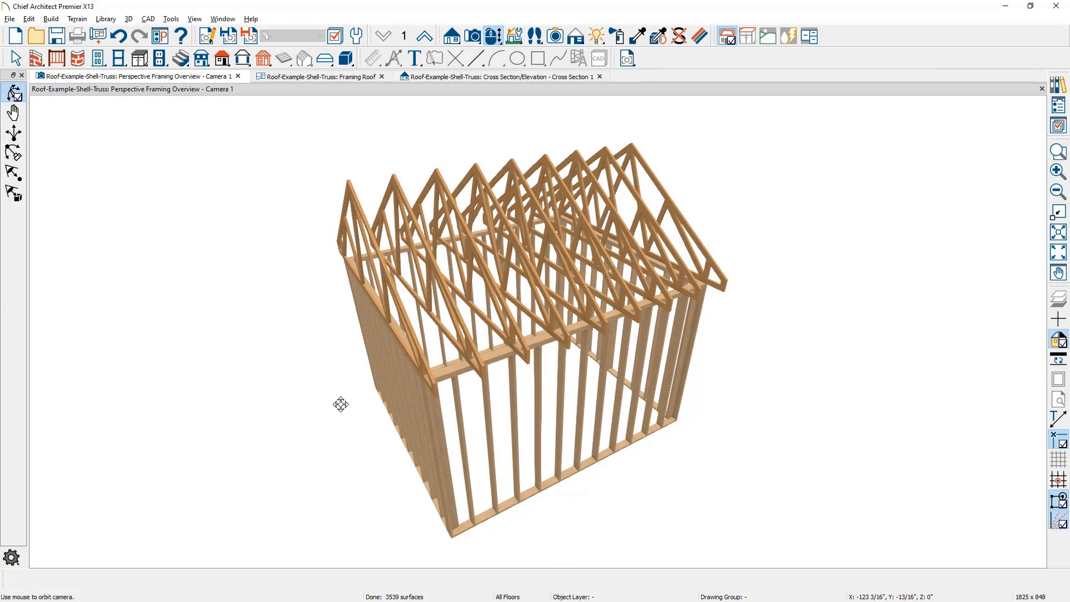
# Select both gable-end trusses and enable End Truss and Reduced Gable for them with Force Truss Rebuild
pyautogui.press('space')
pyautogui.click(364, 222)
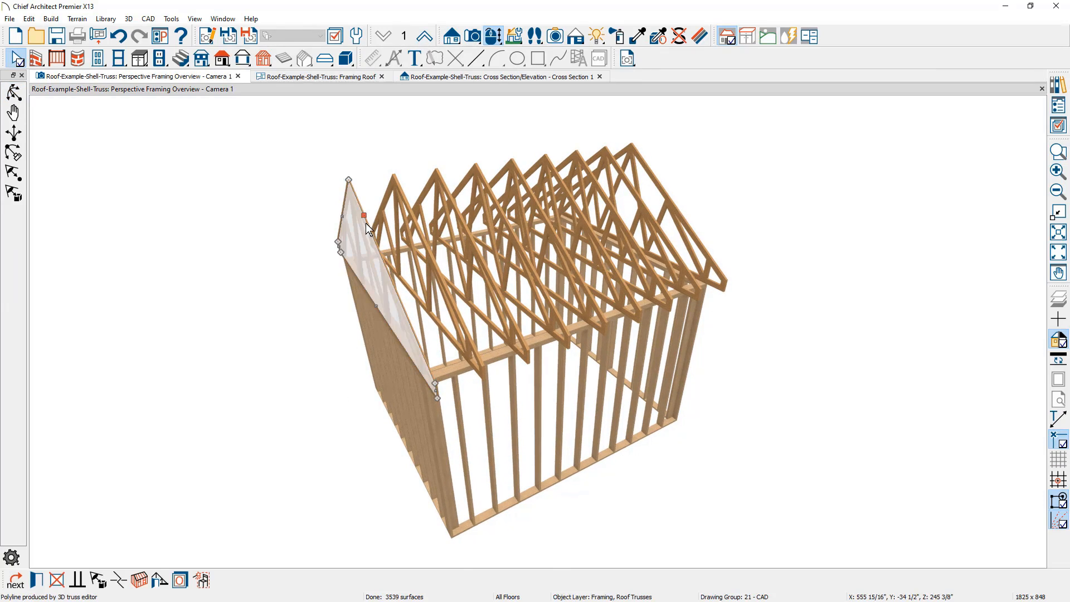
pyautogui.click(673, 203)
pyautogui.click(673, 204)
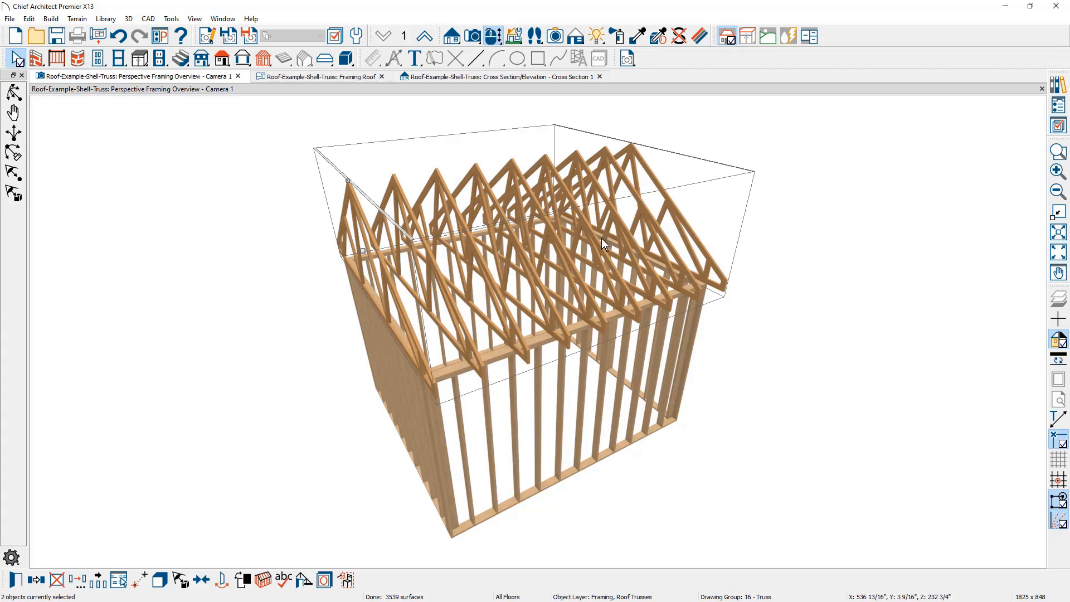
pyautogui.click(16, 580)
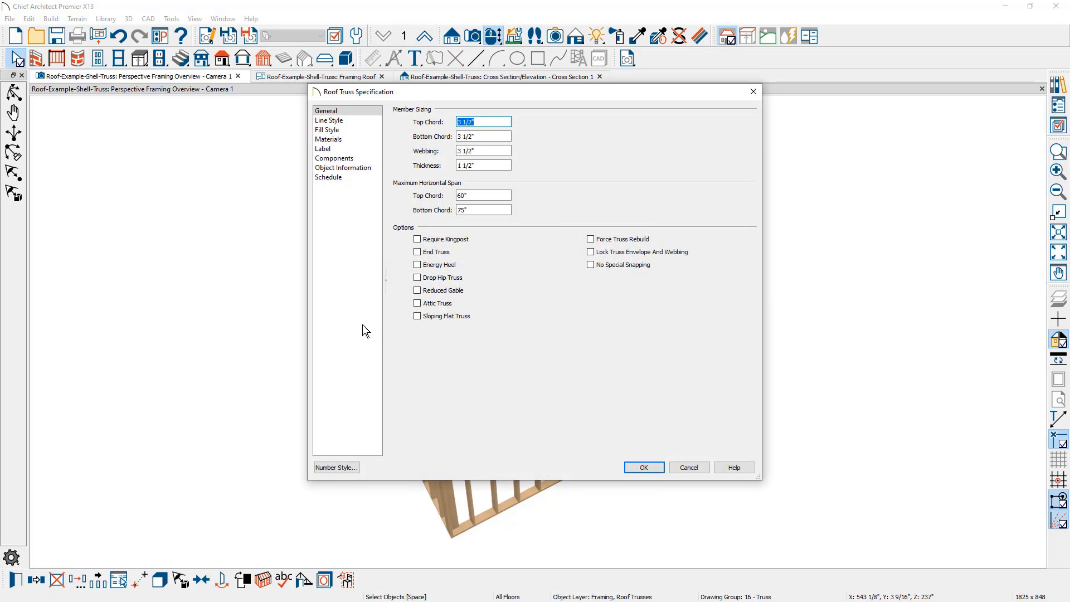
pyautogui.click(418, 253)
pyautogui.click(417, 291)
pyautogui.click(591, 239)
pyautogui.click(632, 469)
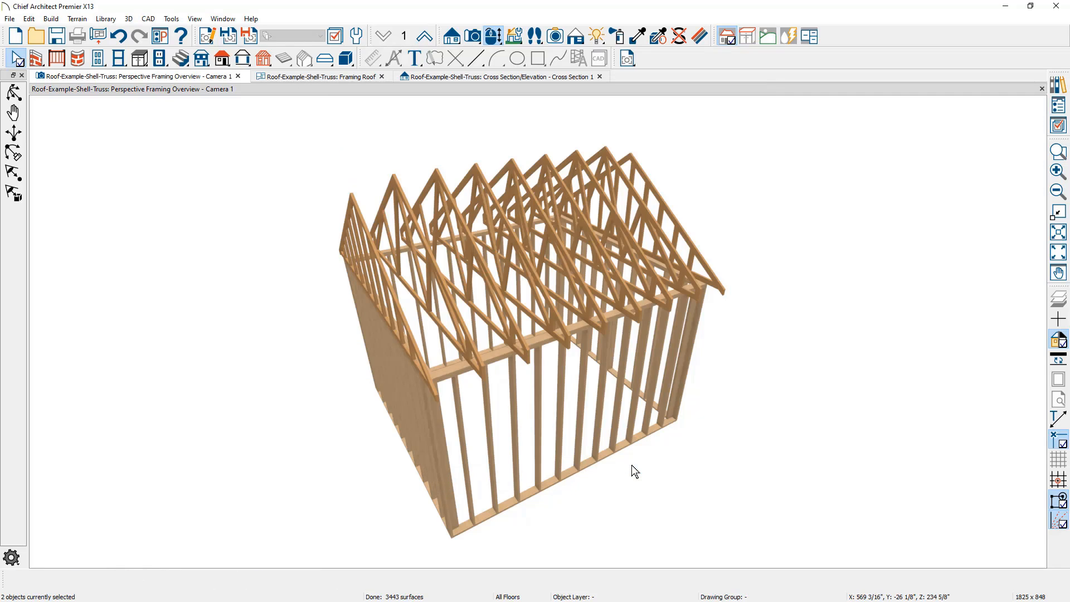
# Orbit to the front gable and review the general specification of its end truss without changing it
pyautogui.moveTo(336, 433); pyautogui.dragTo(369, 430, button='middle')
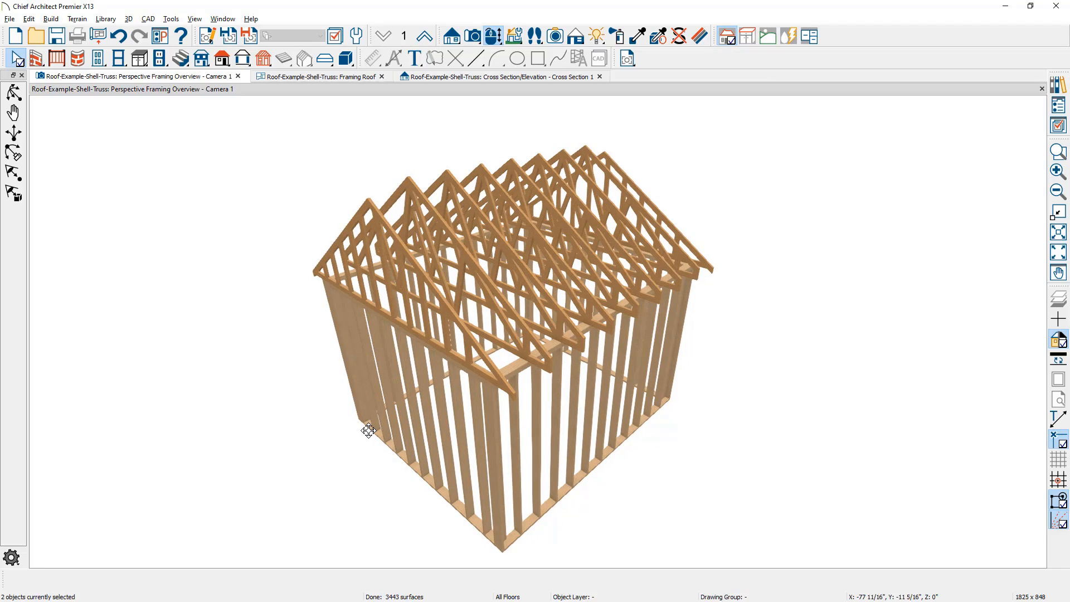
pyautogui.doubleClick(413, 266)
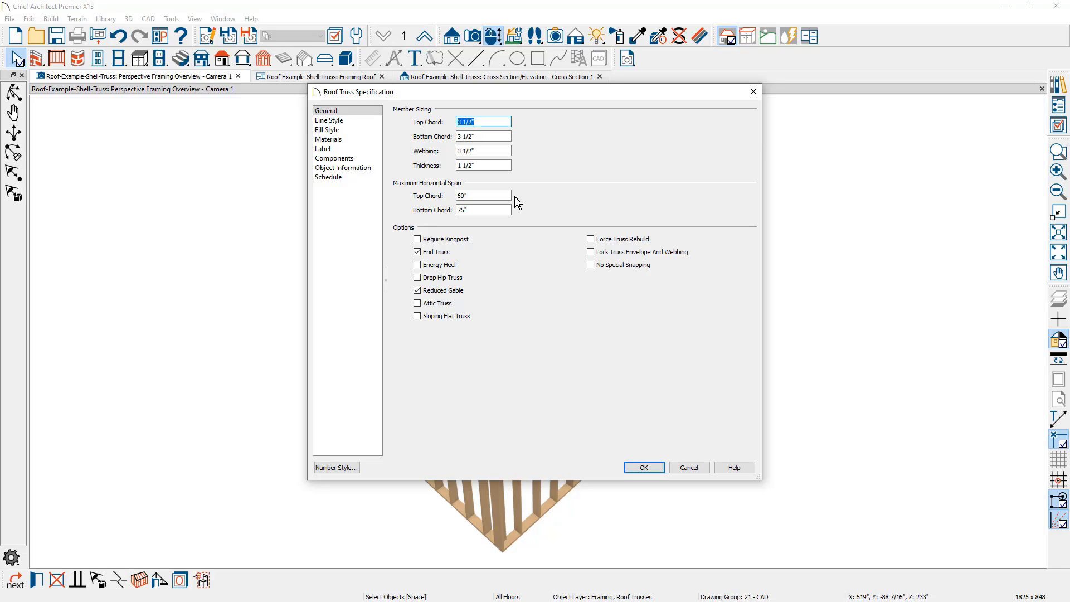
pyautogui.hotkey('shift', 'Tab')
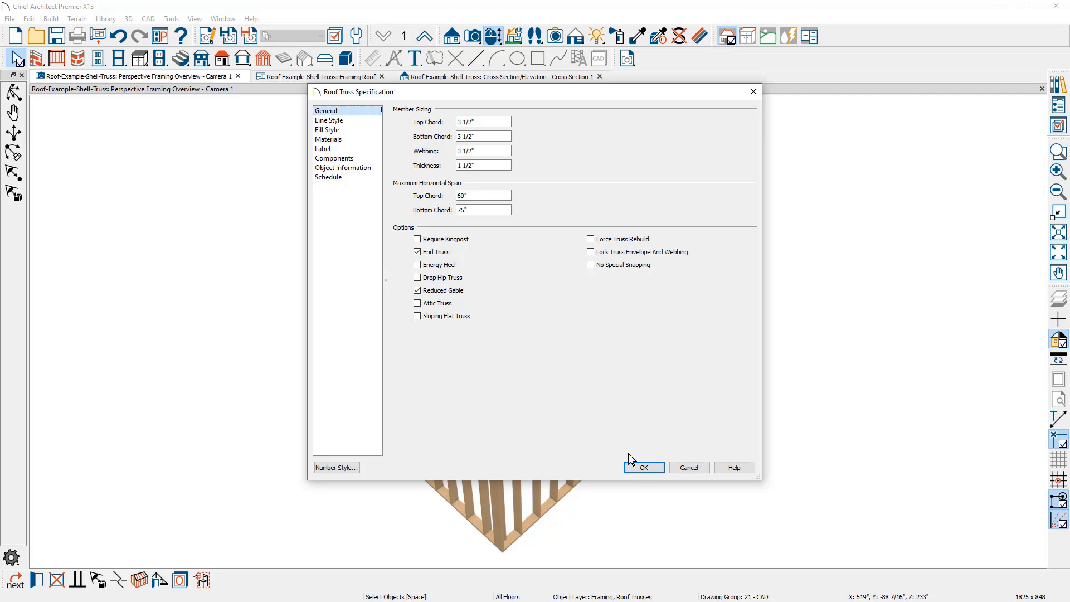
pyautogui.click(640, 469)
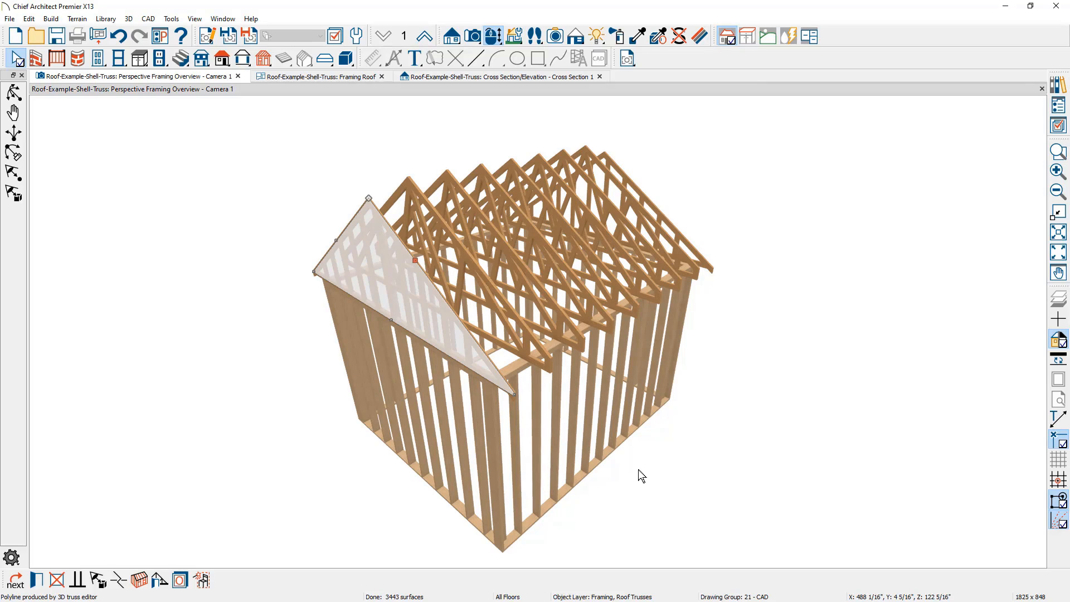
pyautogui.click(639, 470)
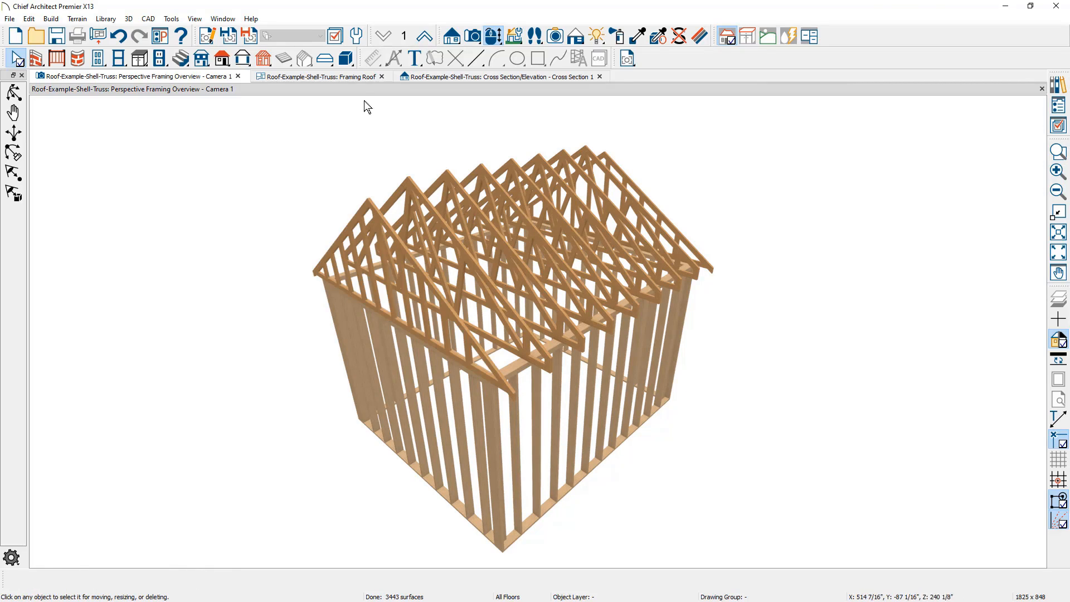
# In the Framing Roof plan, add a recessed trey ceiling to the room with 12" width, 12" depth and 8" pitch
pyautogui.click(352, 80)
pyautogui.scroll(-5, 390, 178)
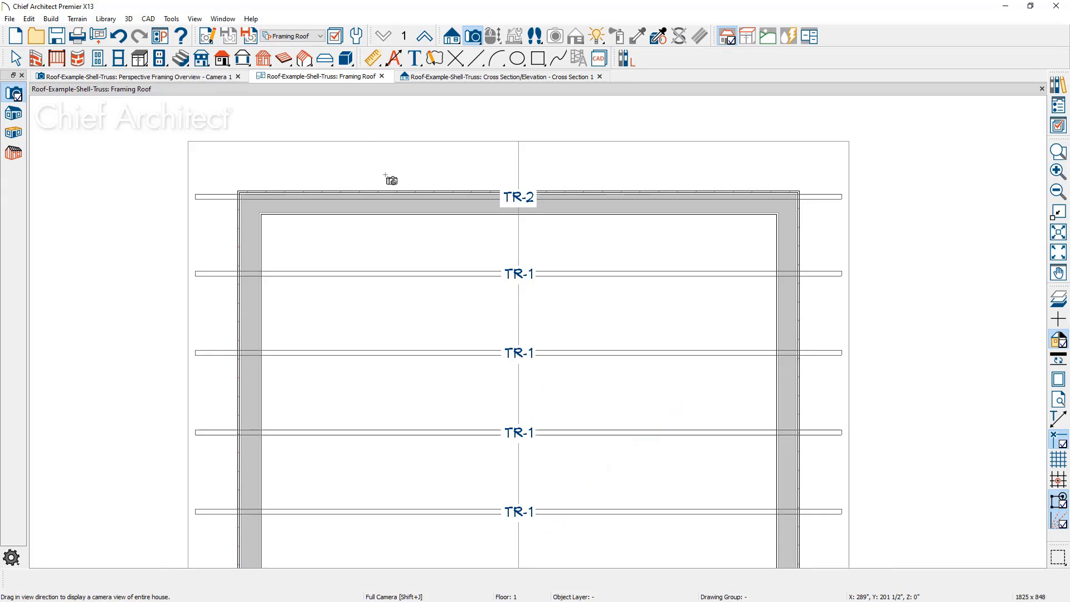
pyautogui.press('space')
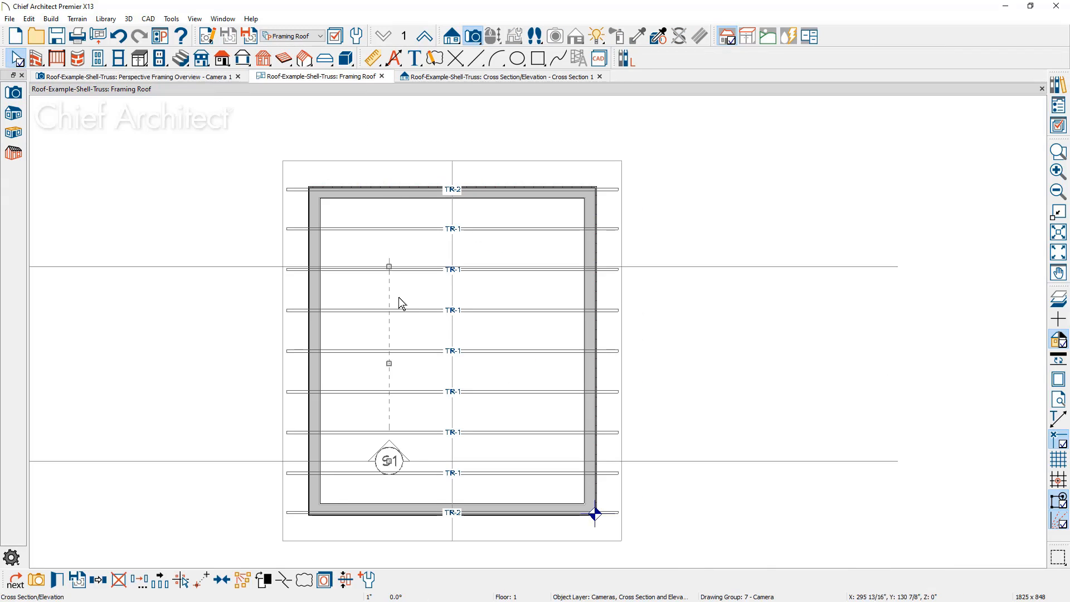
pyautogui.click(405, 298)
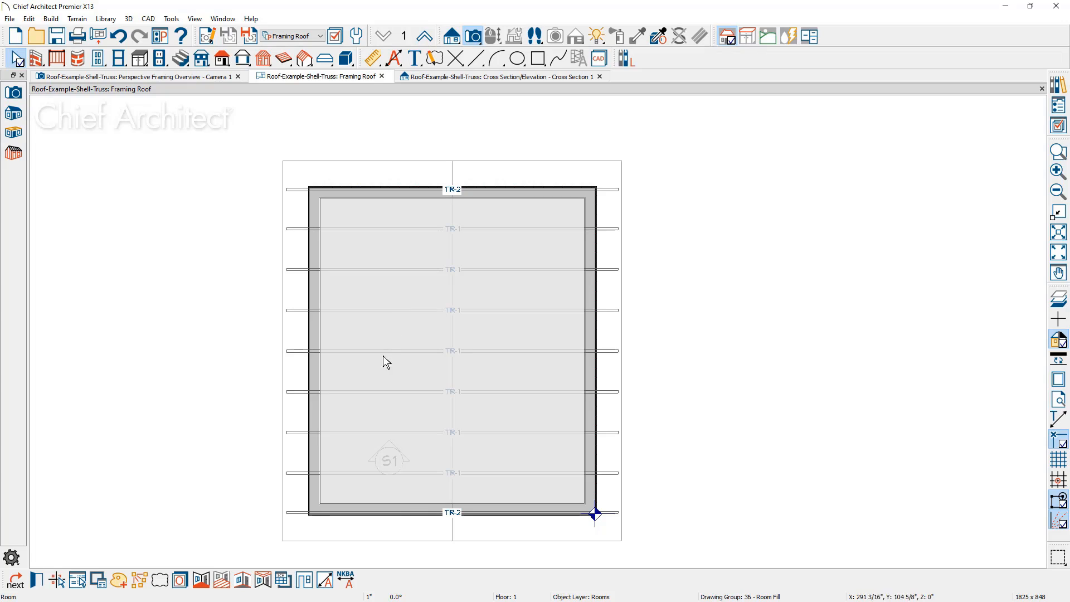
pyautogui.click(263, 580)
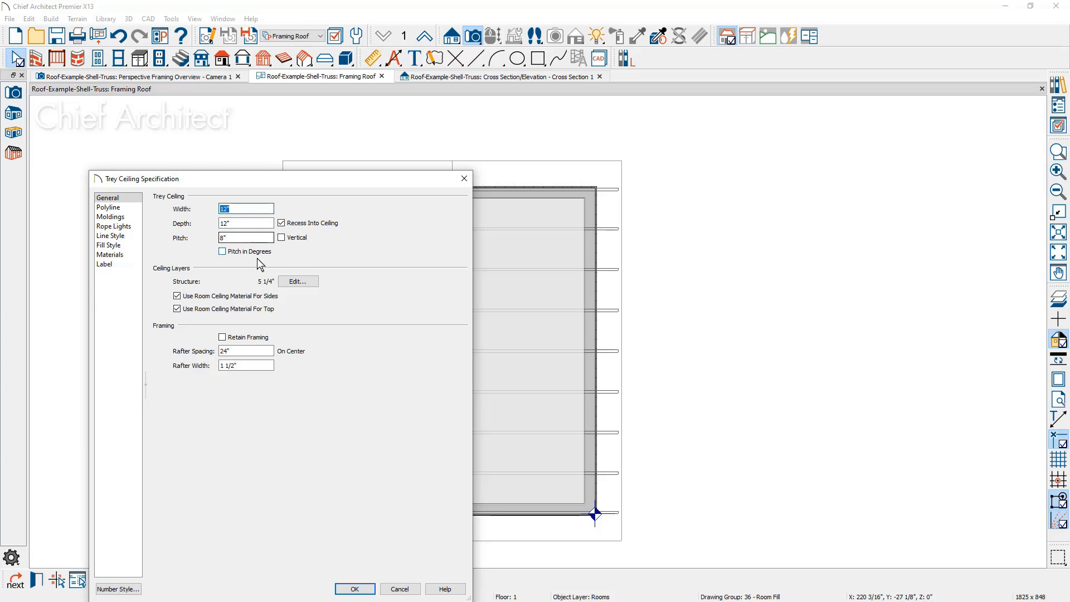
pyautogui.click(346, 587)
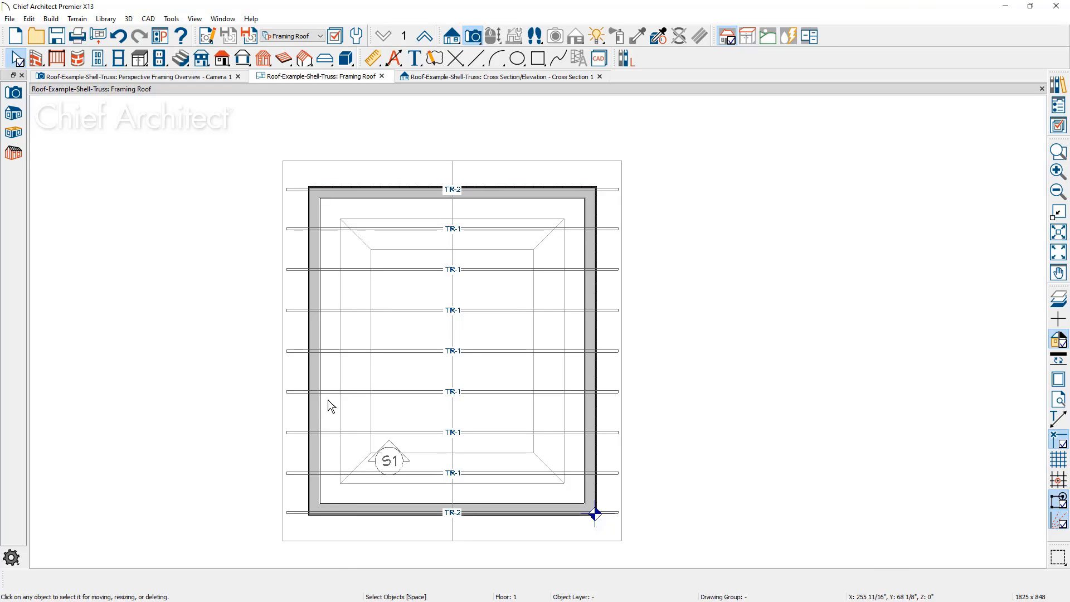
# Select all seven trusses between the gable ends as a group and apply Force Truss Rebuild
pyautogui.click(304, 65)
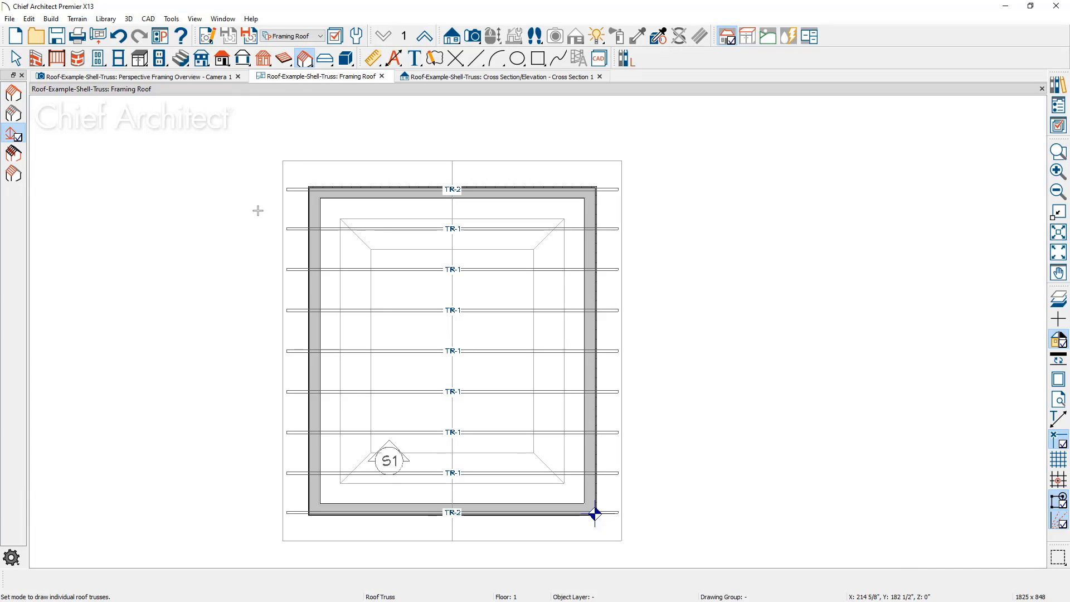
pyautogui.moveTo(258, 210); pyautogui.dragTo(655, 498)
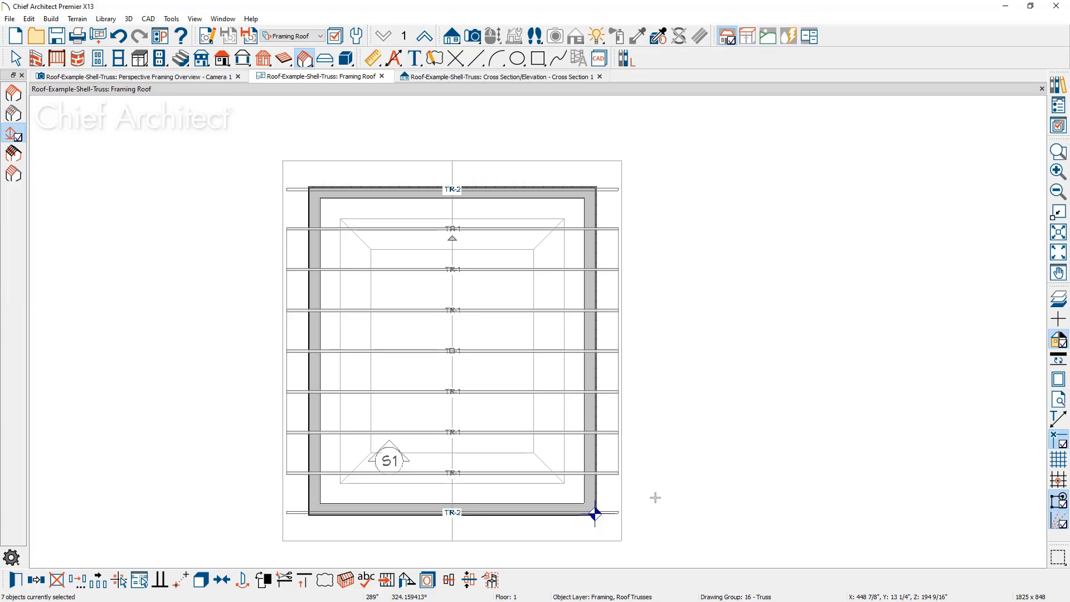
pyautogui.hotkey('ctrl', 'e')
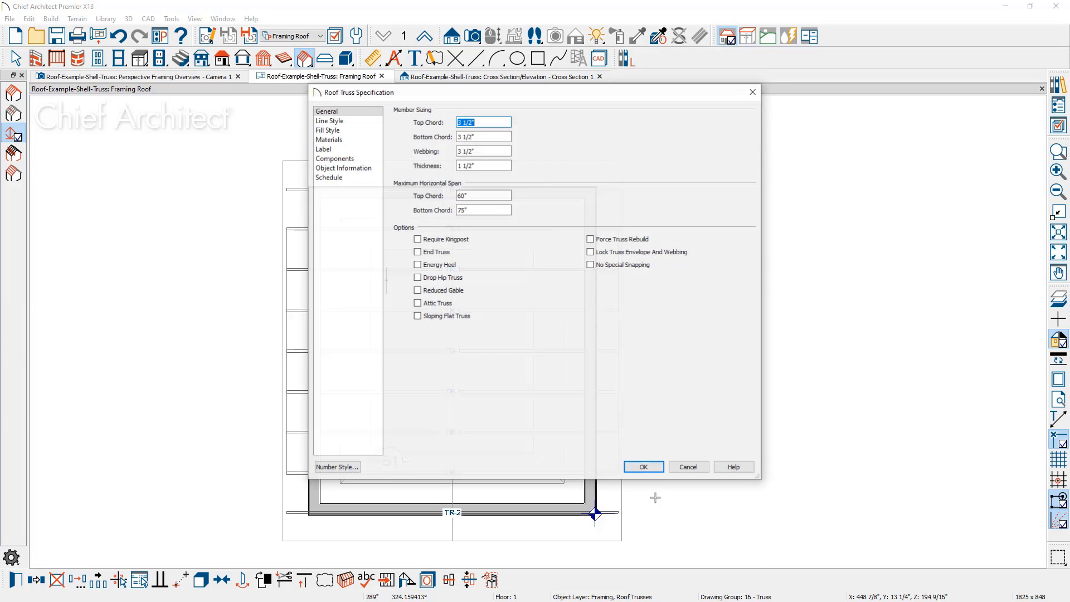
pyautogui.click(604, 240)
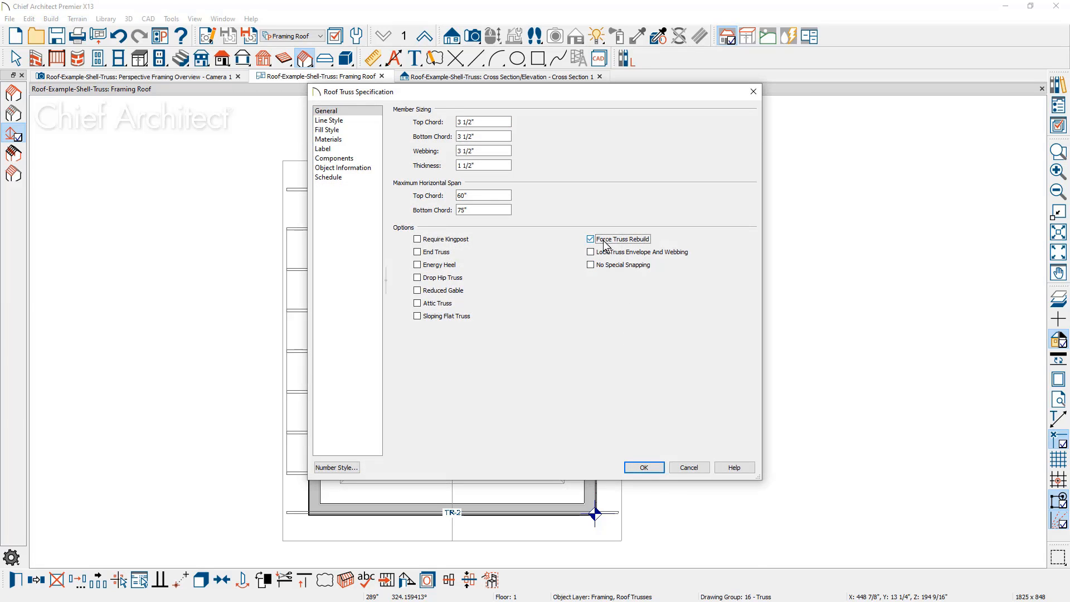
pyautogui.click(641, 468)
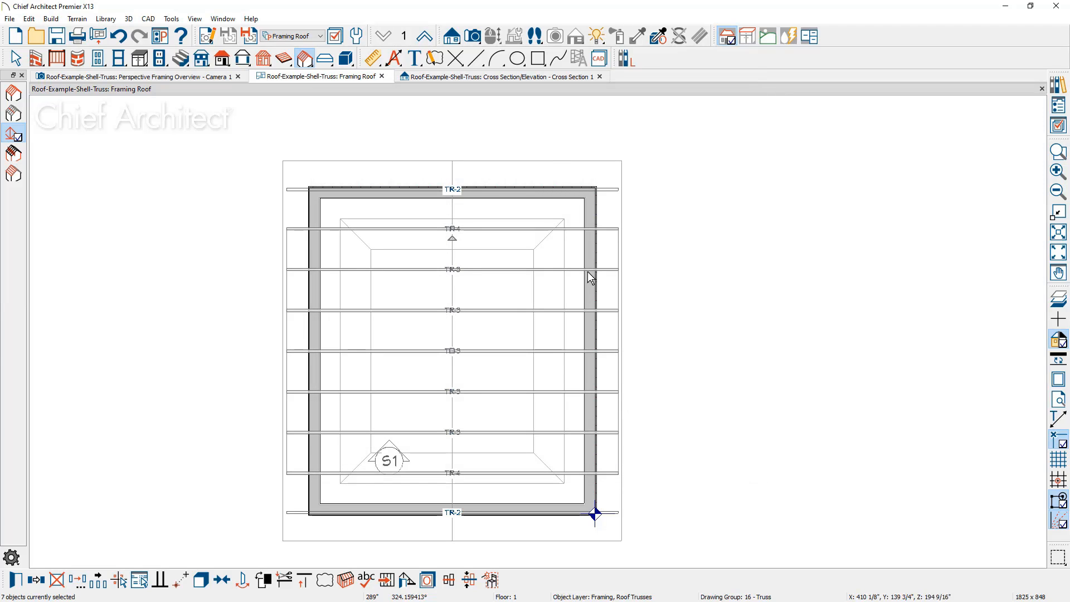
# In the cross section, select the truss envelope and raise its central bottom chord above the trey ceiling
pyautogui.click(538, 84)
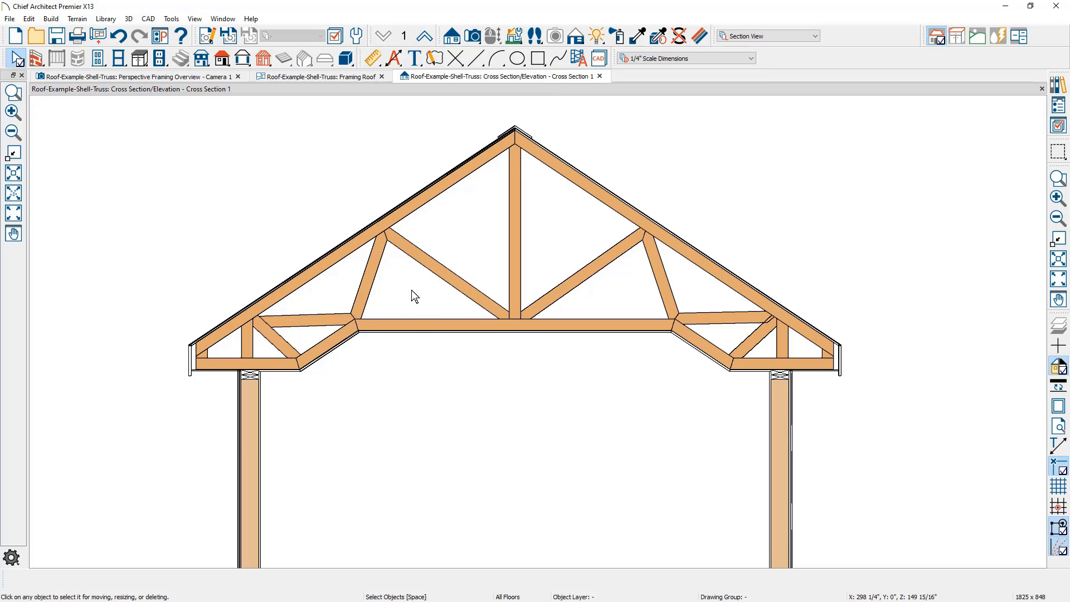
pyautogui.click(413, 324)
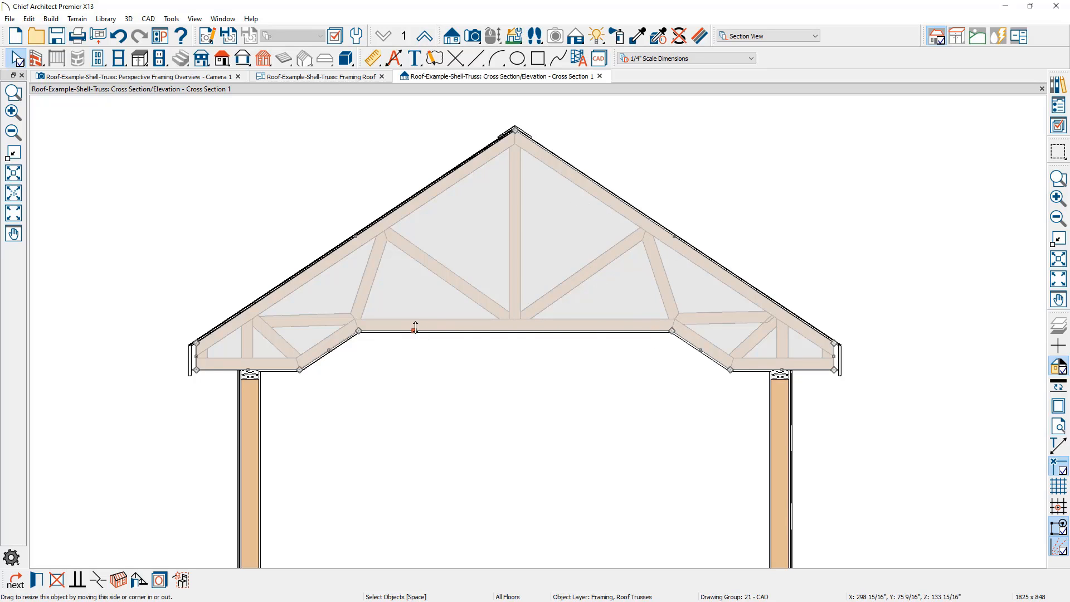
pyautogui.moveTo(414, 330); pyautogui.dragTo(422, 288)
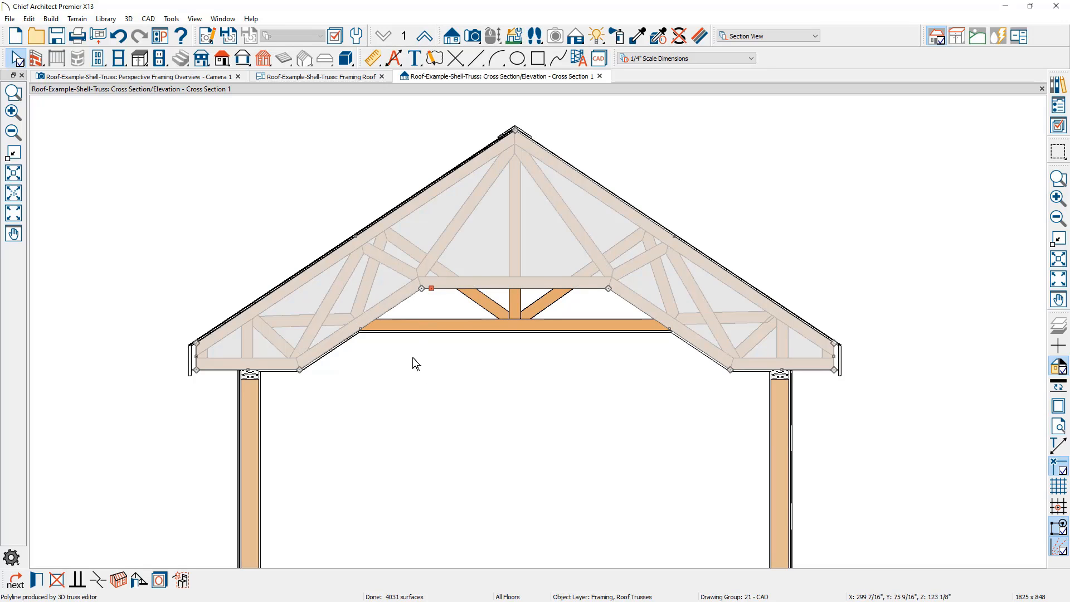
# In the Framing Roof plan, shorten the cross section camera's depth to just short of the truss behind the edited one, and reopen the section
pyautogui.click(309, 78)
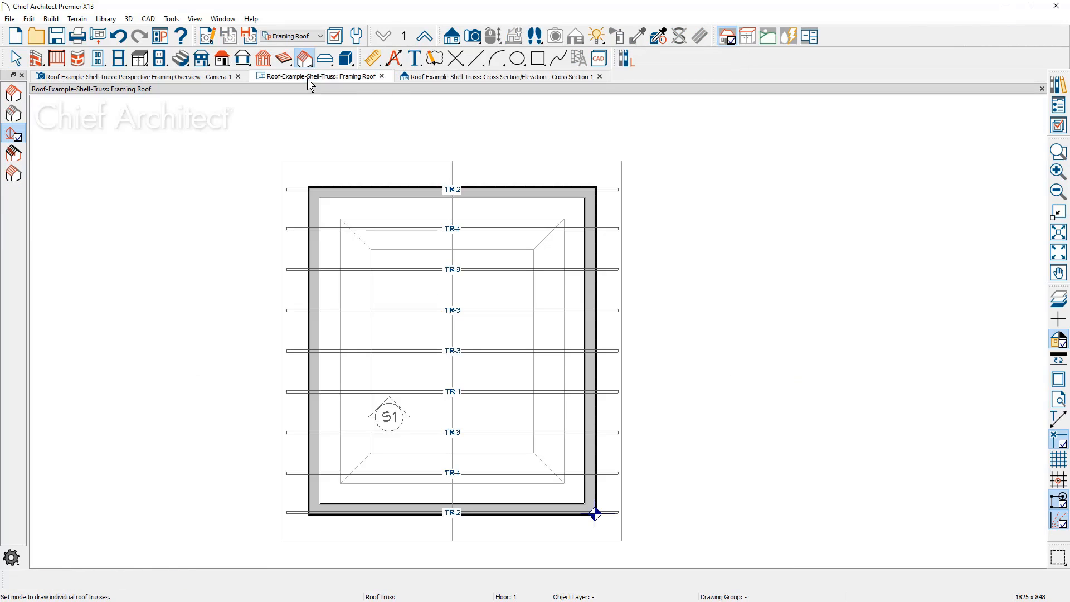
pyautogui.click(383, 402)
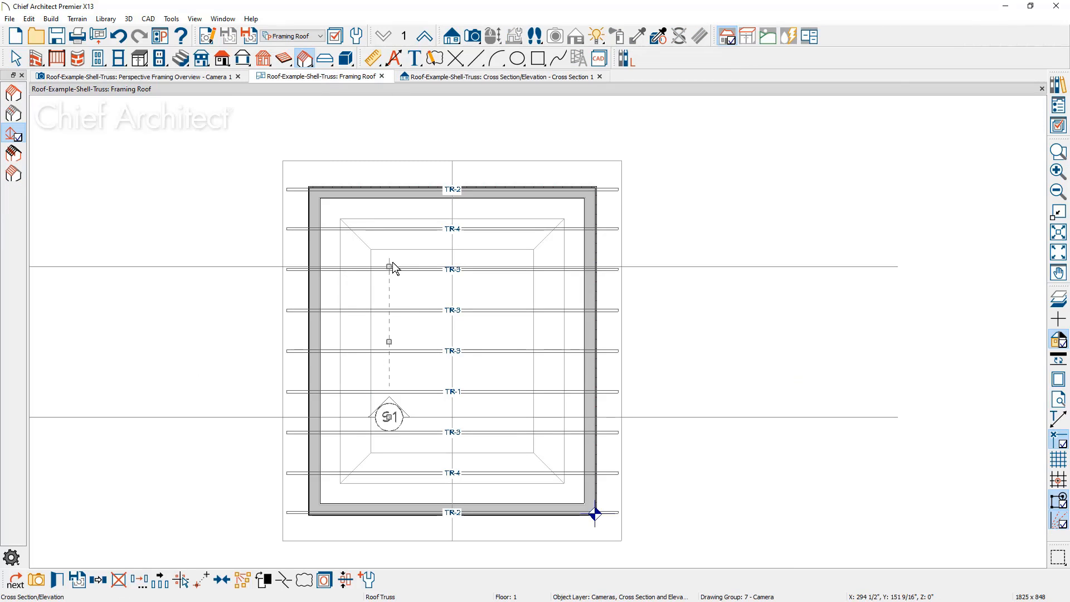
pyautogui.moveTo(389, 267); pyautogui.dragTo(386, 359)
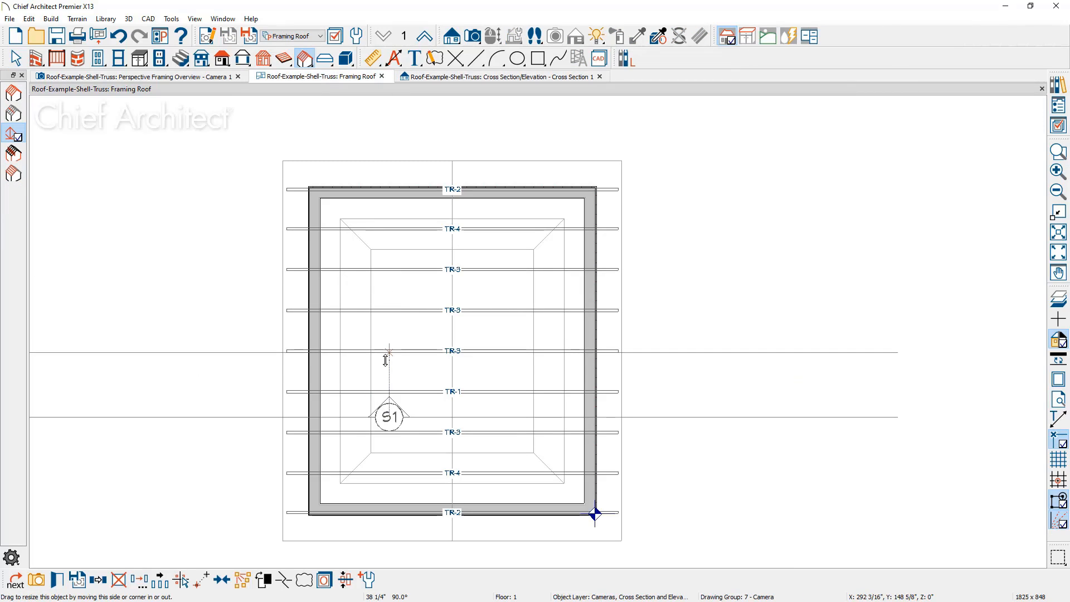
pyautogui.click(513, 78)
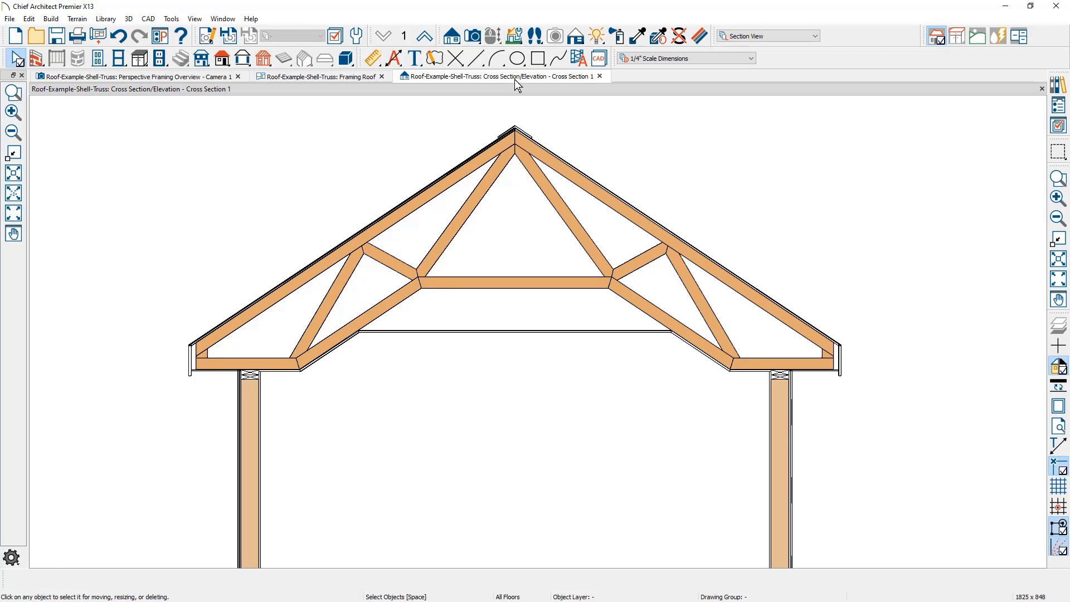
# In the truss detail, copy the diagonal web right of the kingpost parallel above itself, undo the copy, and close the detail
pyautogui.click(513, 287)
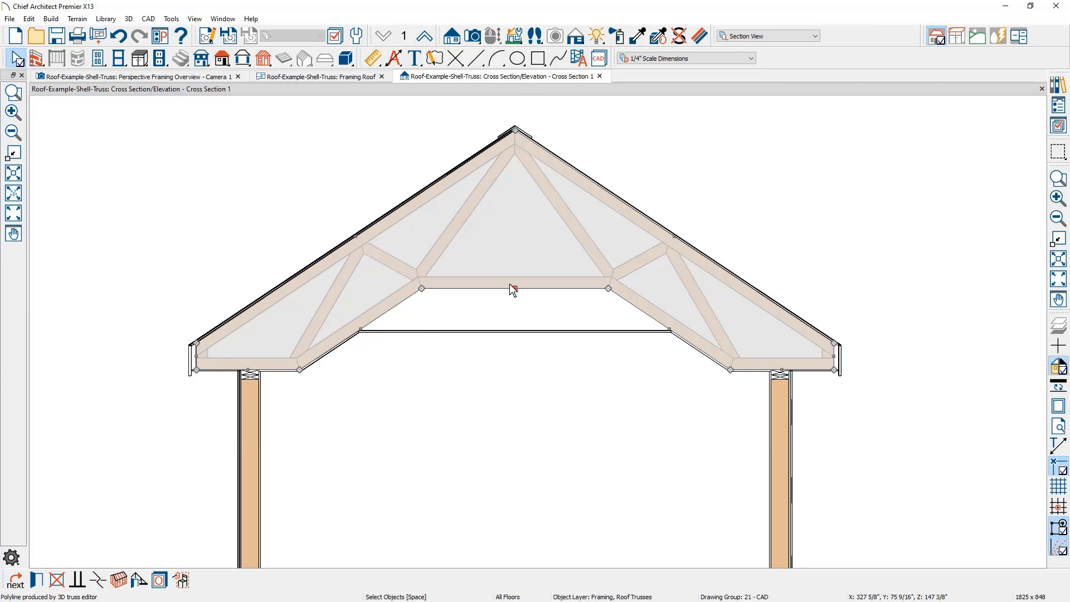
pyautogui.click(139, 580)
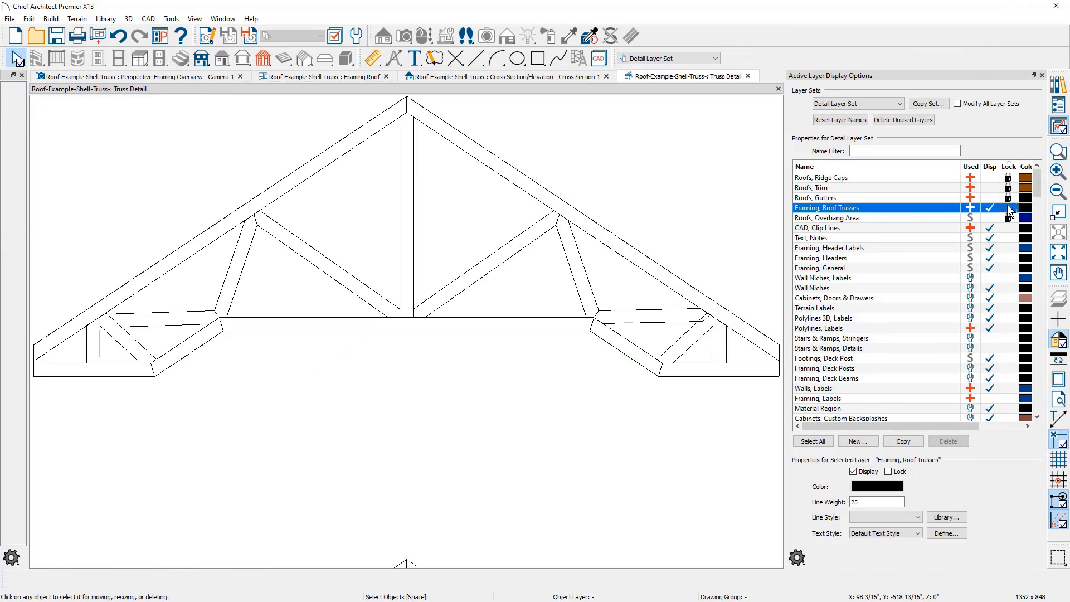
pyautogui.click(530, 241)
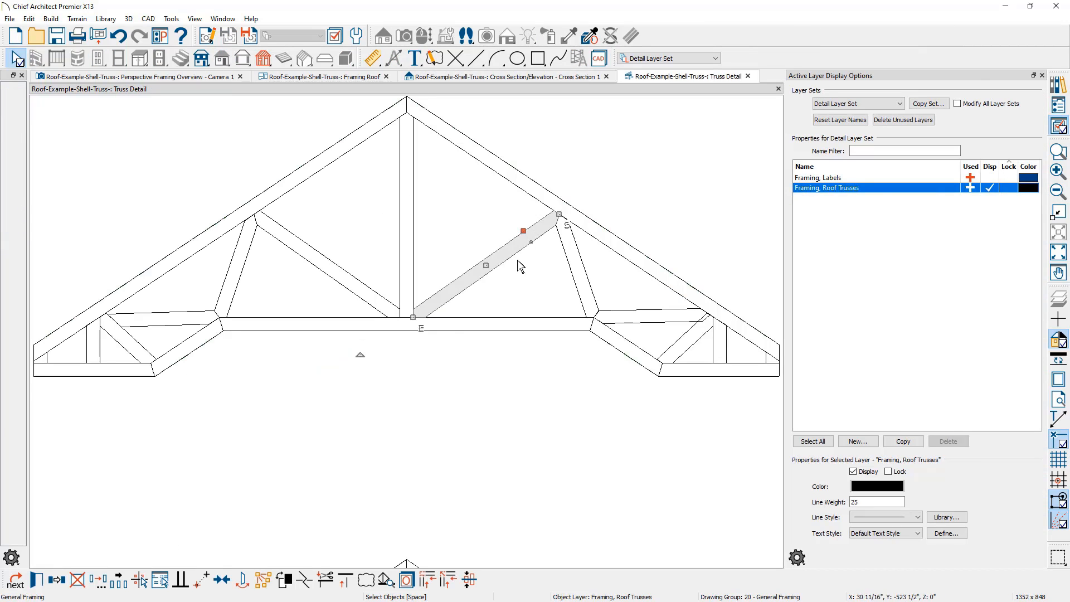
pyautogui.click(56, 579)
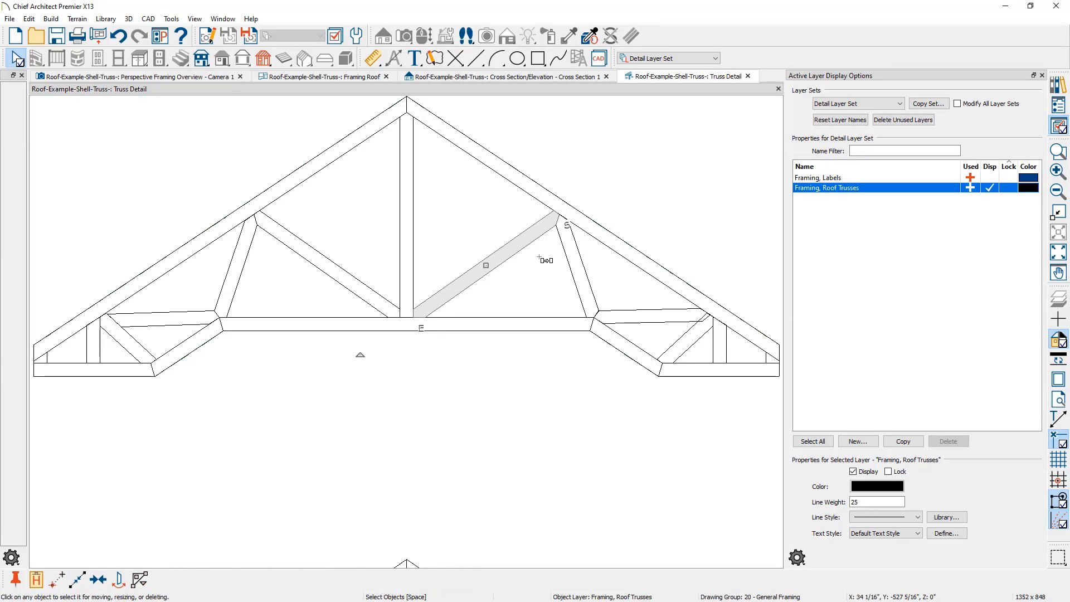
pyautogui.moveTo(486, 265); pyautogui.dragTo(483, 257)
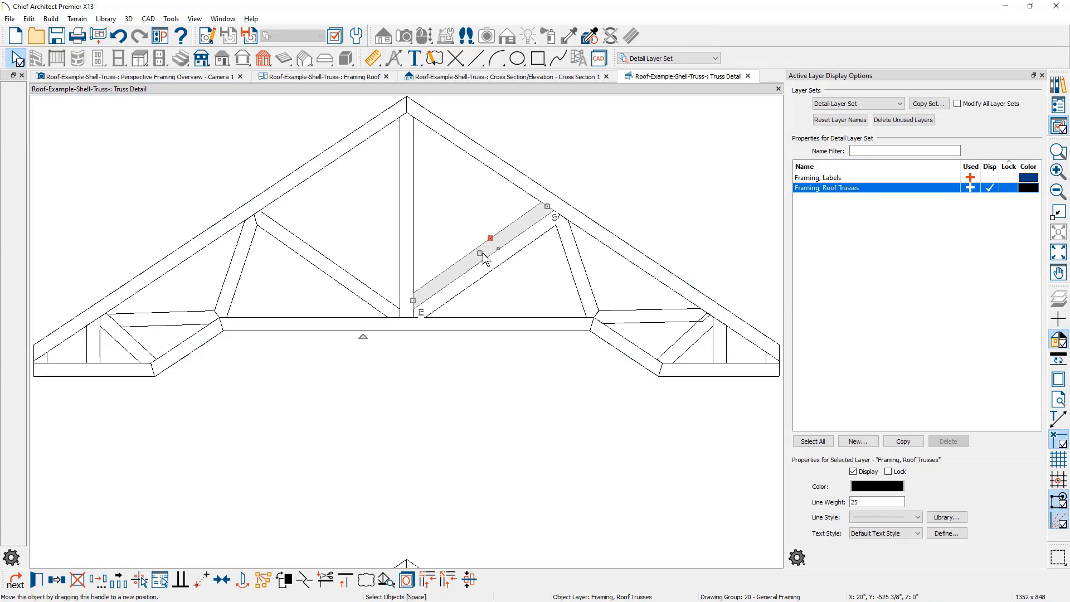
pyautogui.click(134, 45)
pyautogui.click(748, 77)
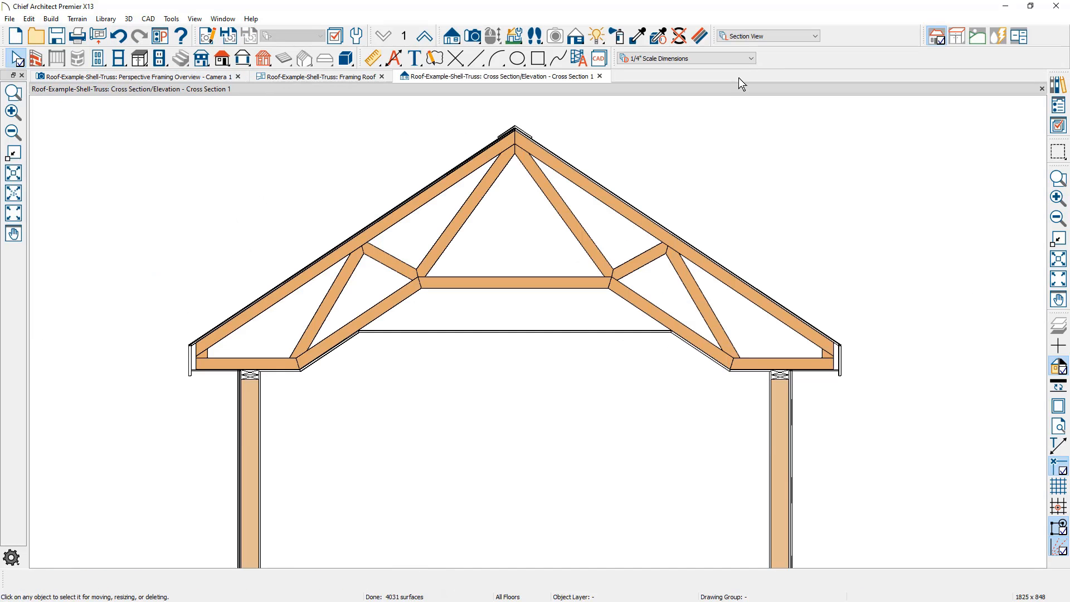
# Turn on Force Truss Rebuild and turn off Lock Truss Envelope And Webbing for the section's truss, and check the framing in the perspective overview
pyautogui.doubleClick(619, 271)
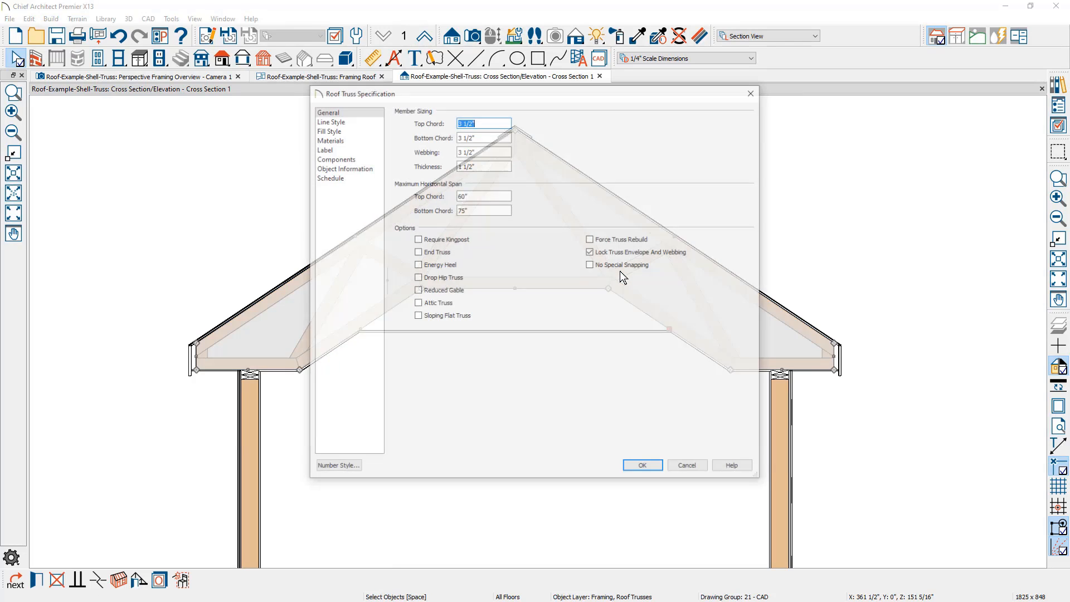
pyautogui.click(613, 243)
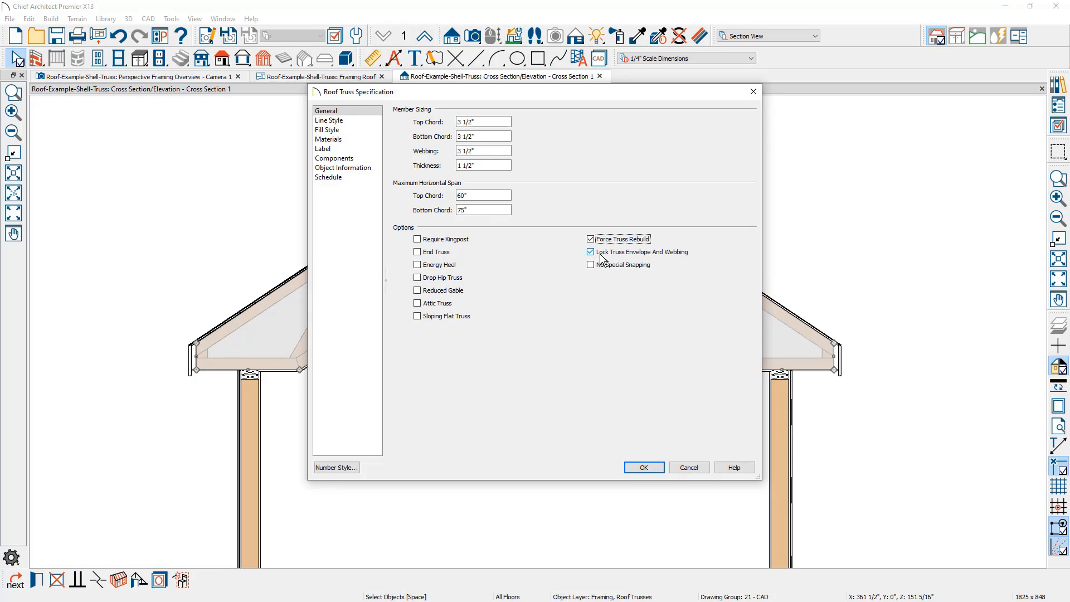
pyautogui.click(593, 254)
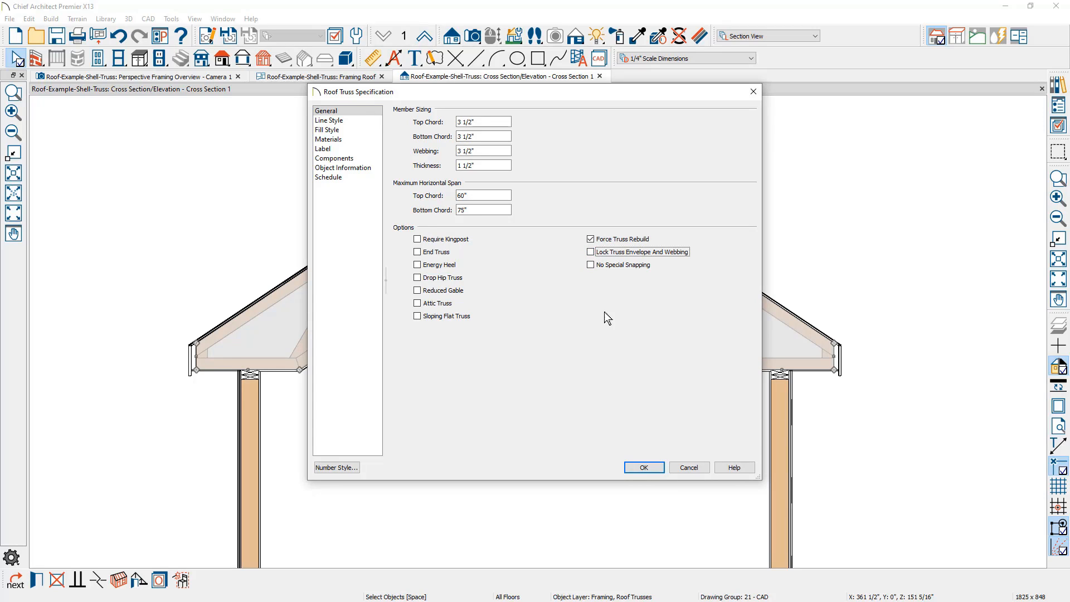
pyautogui.click(644, 467)
pyautogui.click(656, 459)
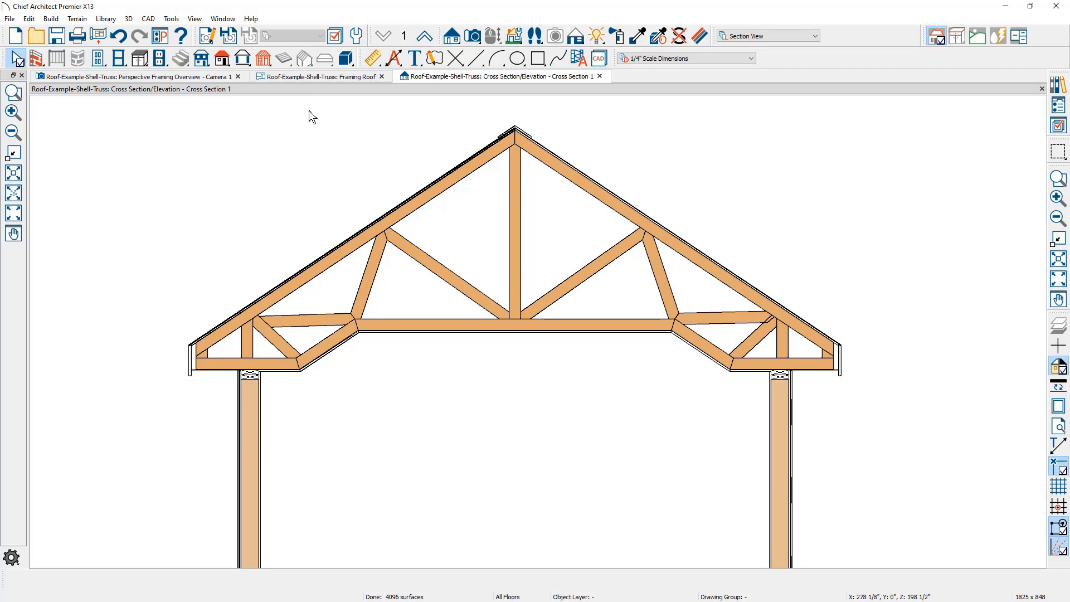
pyautogui.click(200, 76)
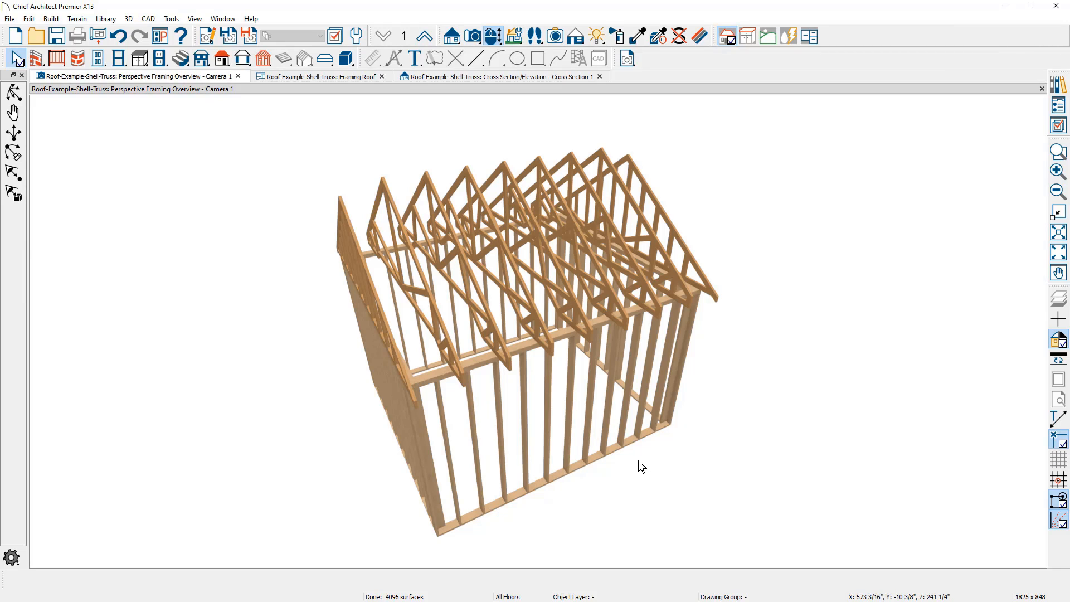
pyautogui.scroll(2, 638, 461)
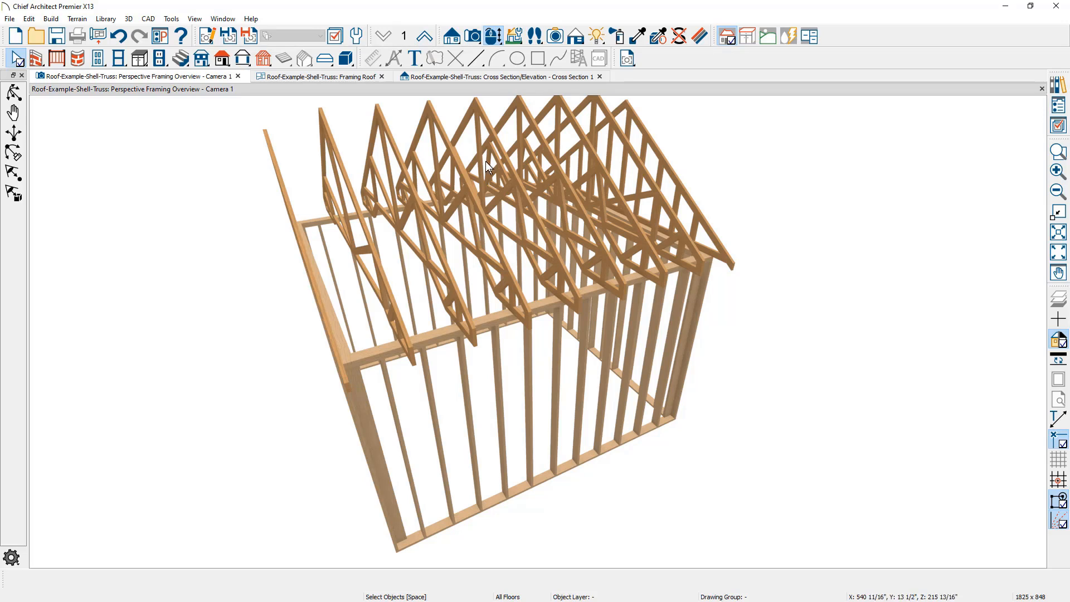
# In the Framing Roof plan, turn off Auto Rebuild Roofs in the Build Roof settings
pyautogui.click(351, 77)
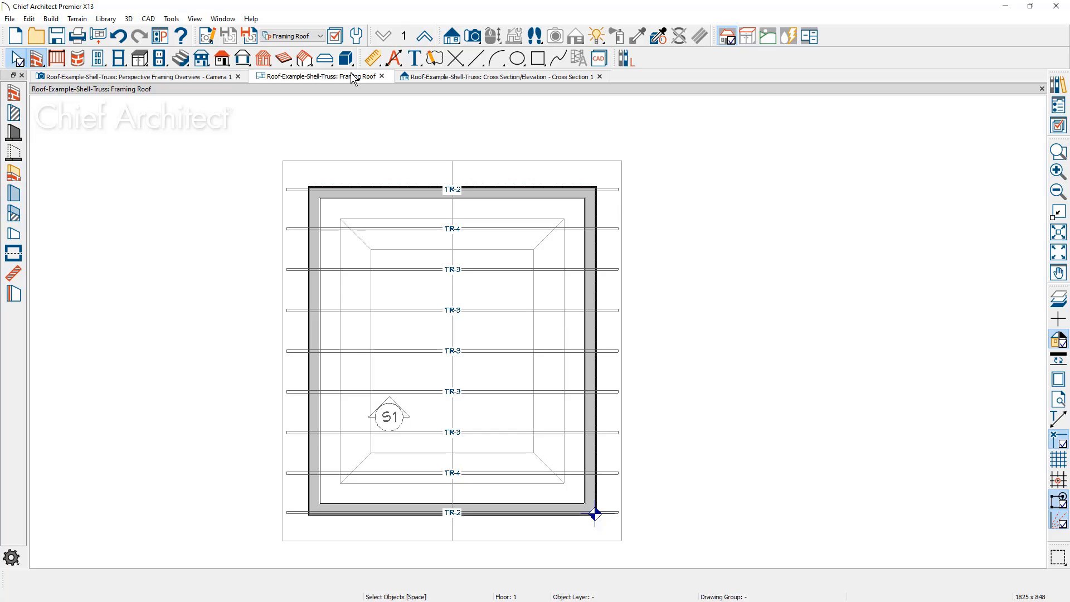
pyautogui.click(321, 161)
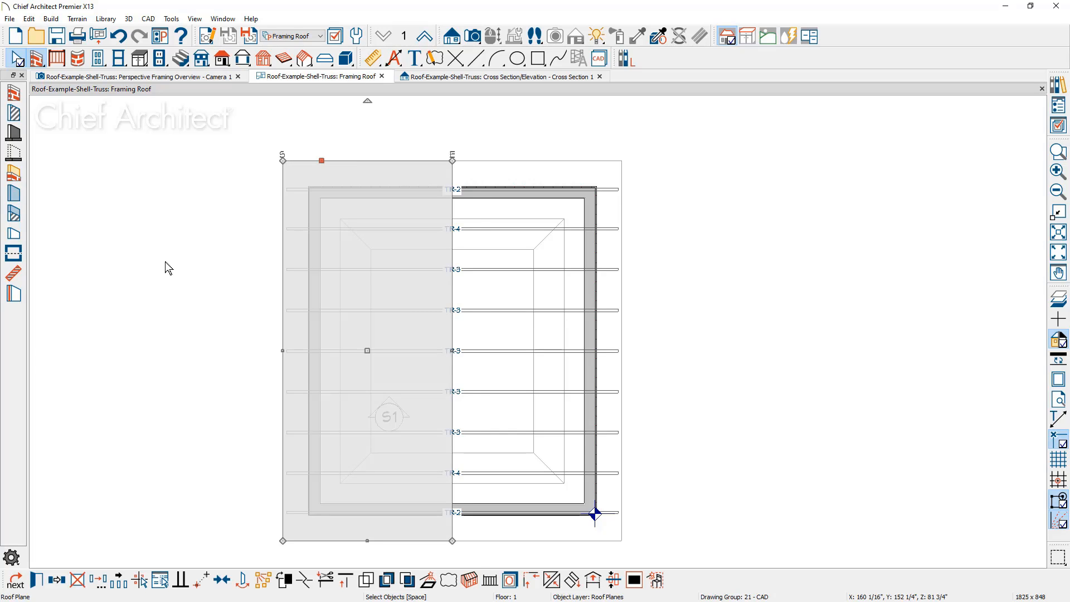
pyautogui.press('r')
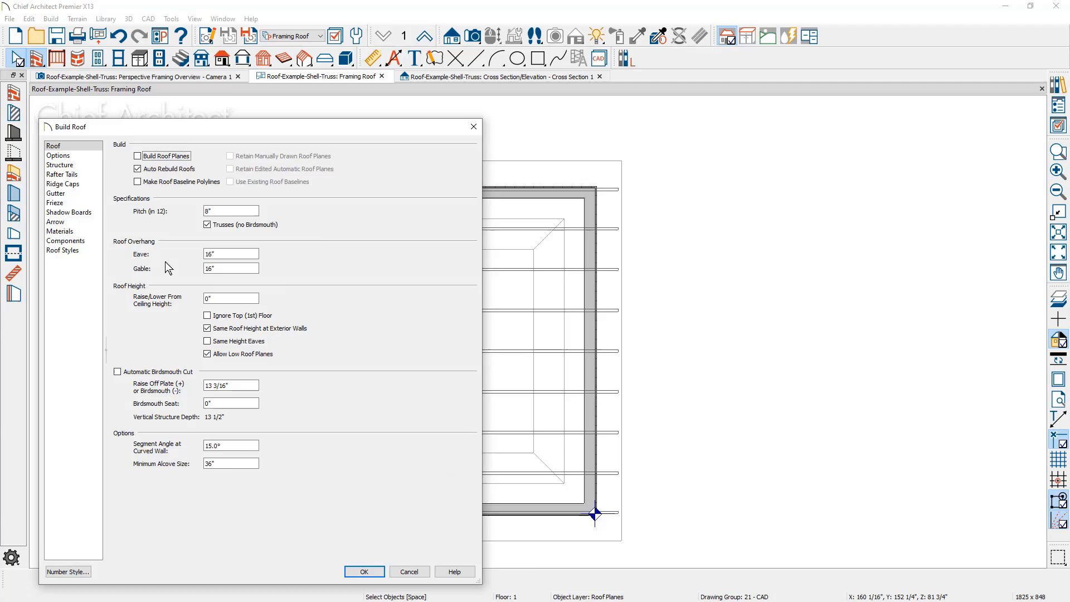
pyautogui.click(183, 170)
pyautogui.click(363, 571)
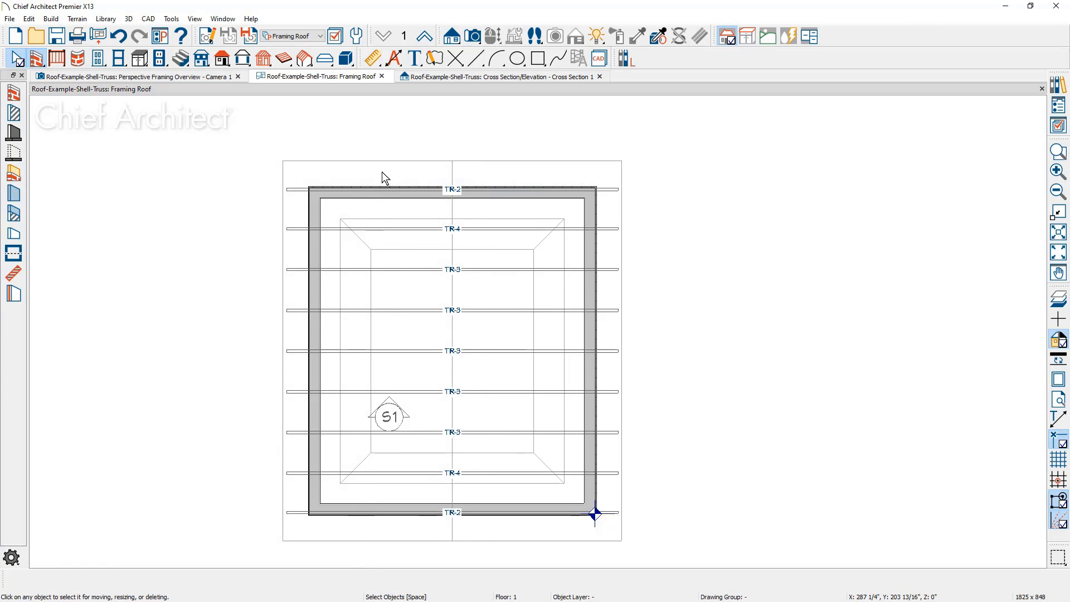
# Select both main roof planes and set them to Mark as Edited
pyautogui.click(397, 166)
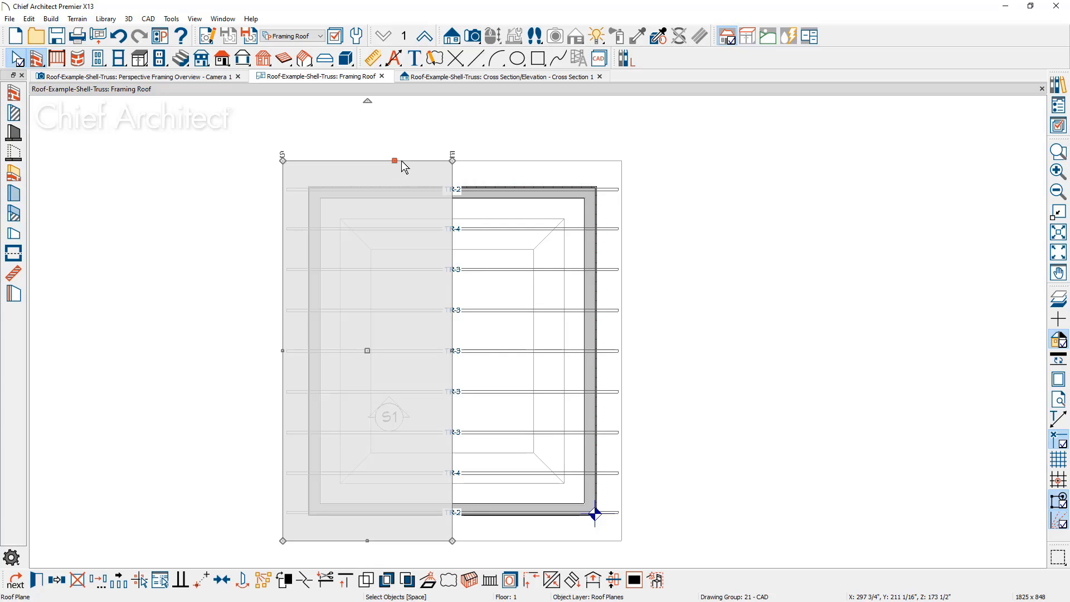
pyautogui.keyDown('shift'); pyautogui.click(492, 170); pyautogui.keyUp('shift')
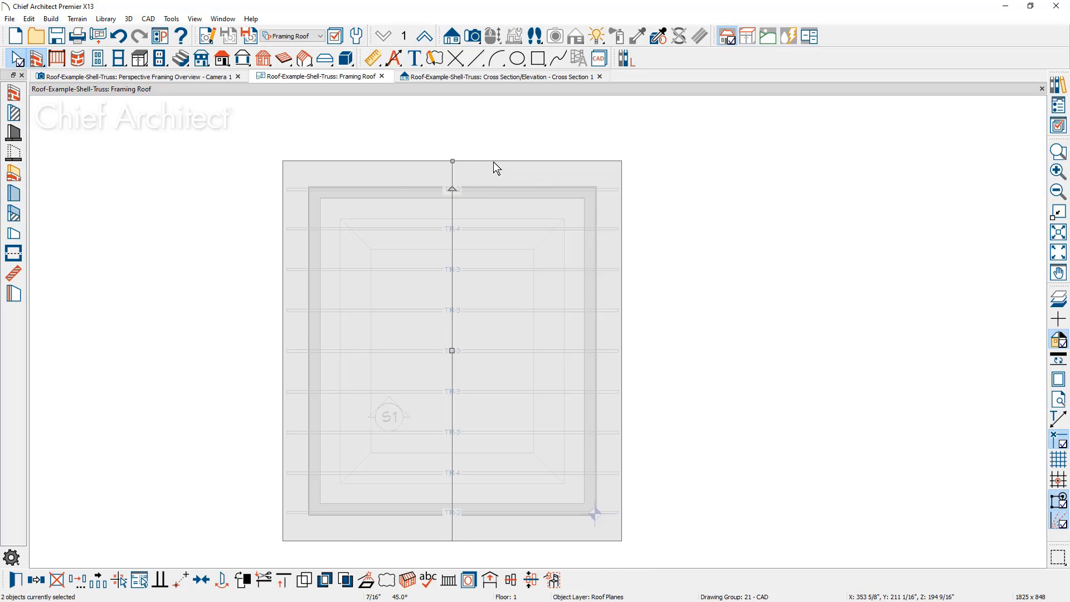
pyautogui.hotkey('ctrl', 'e')
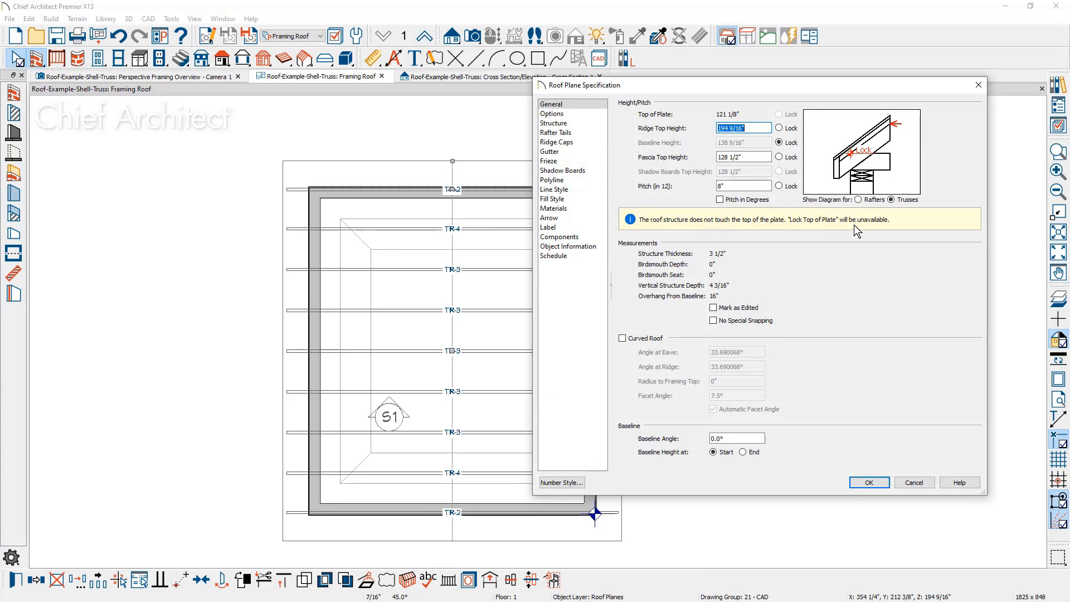
pyautogui.click(721, 309)
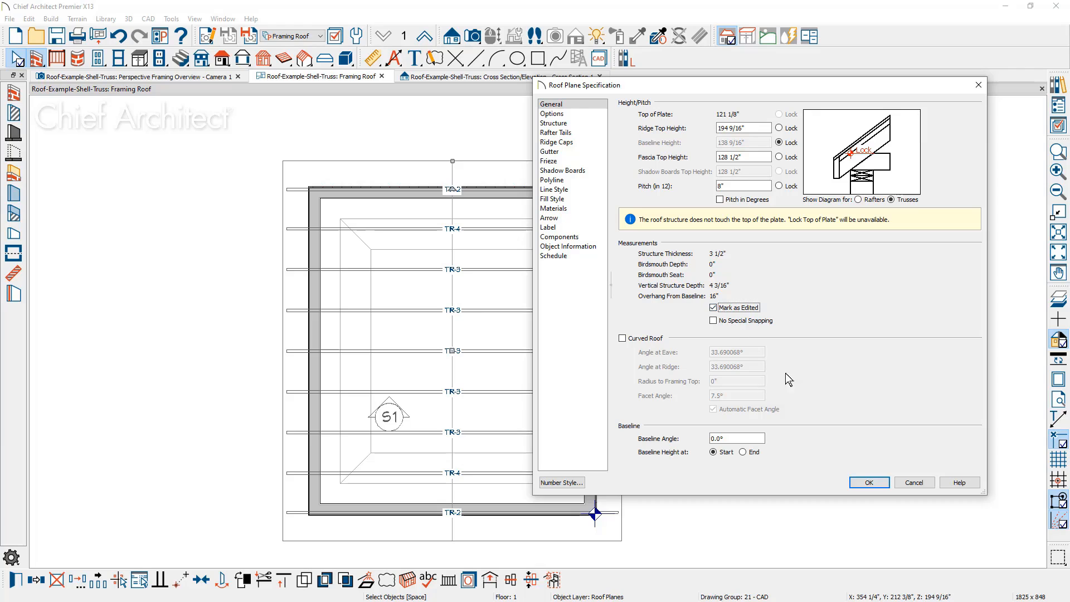
pyautogui.click(876, 487)
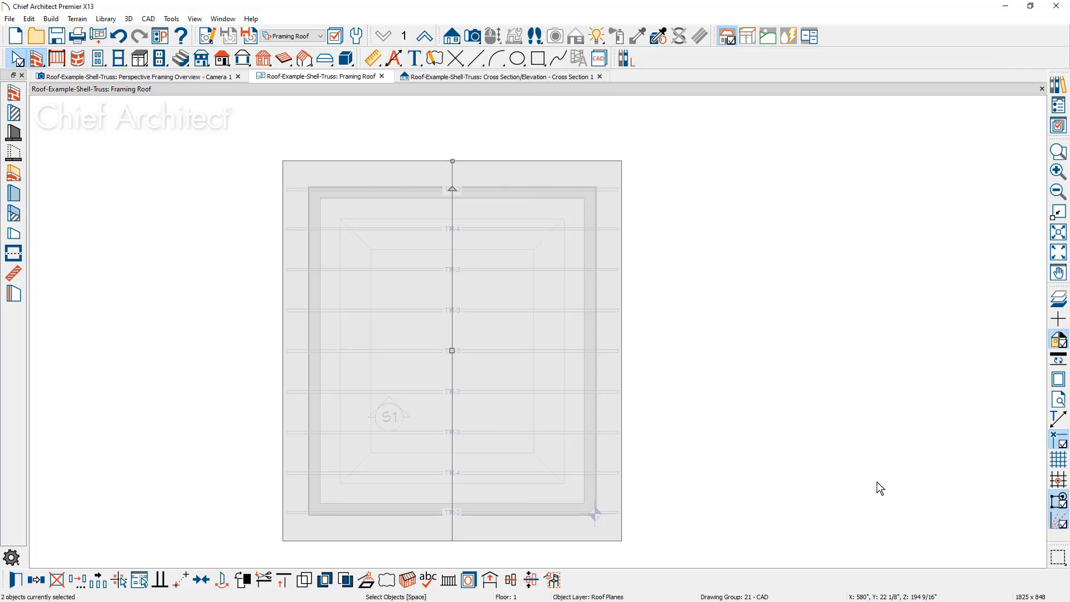
# Draw a rectangular exterior-wall addition projecting about 118" from the building's left side, and shift its upper wall slightly outward
pyautogui.click(14, 91)
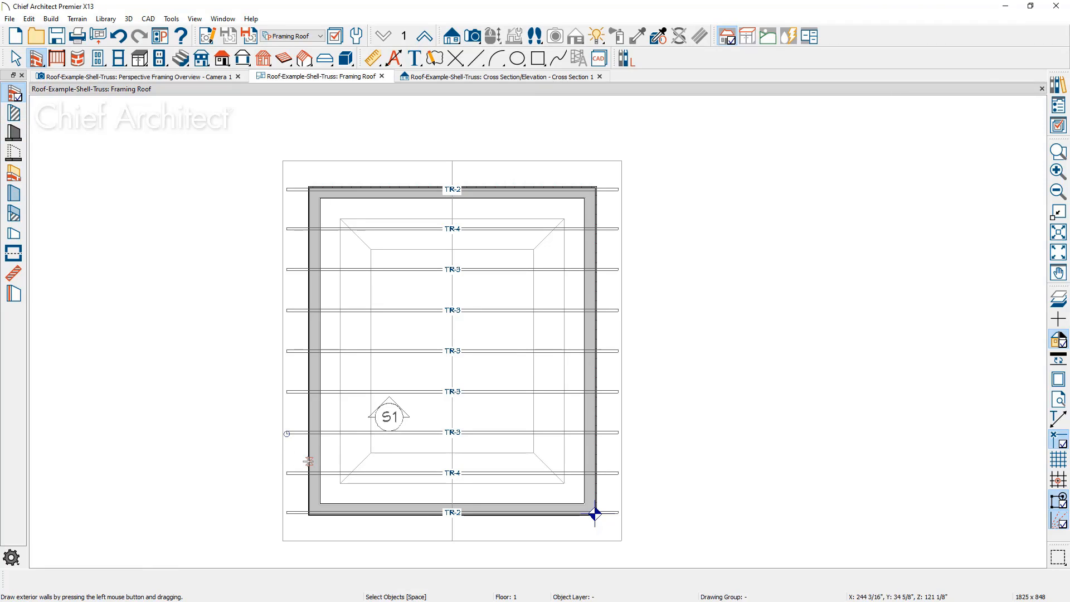
pyautogui.moveTo(310, 457)
pyautogui.mouseDown()
pyautogui.moveTo(109, 452)
pyautogui.moveTo(123, 250)
pyautogui.moveTo(309, 251)
pyautogui.mouseUp()
pyautogui.click(235, 250)
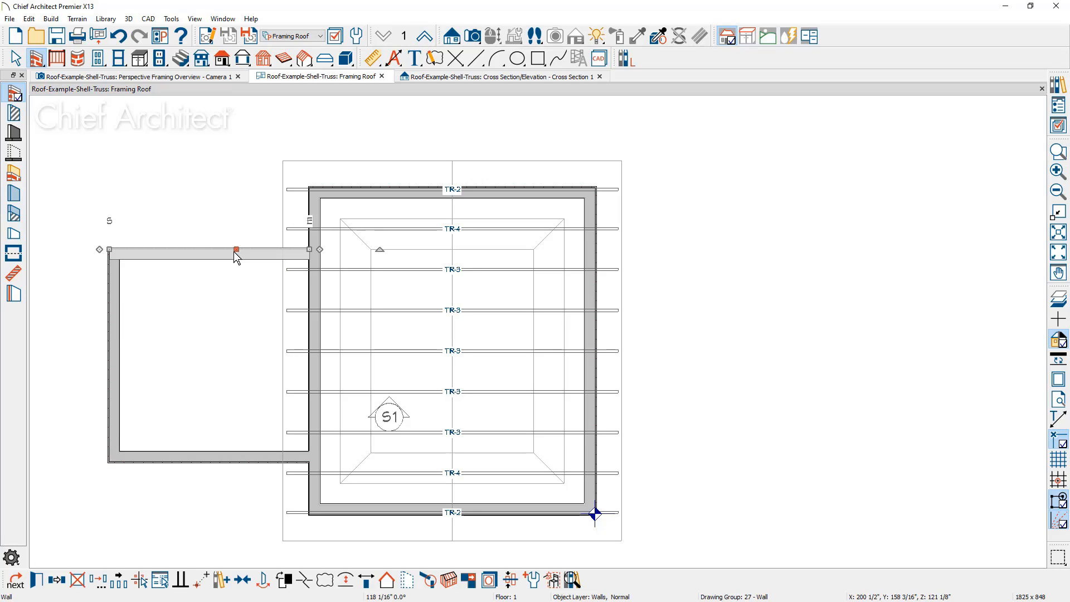
pyautogui.moveTo(235, 249); pyautogui.dragTo(237, 237)
pyautogui.press('space')
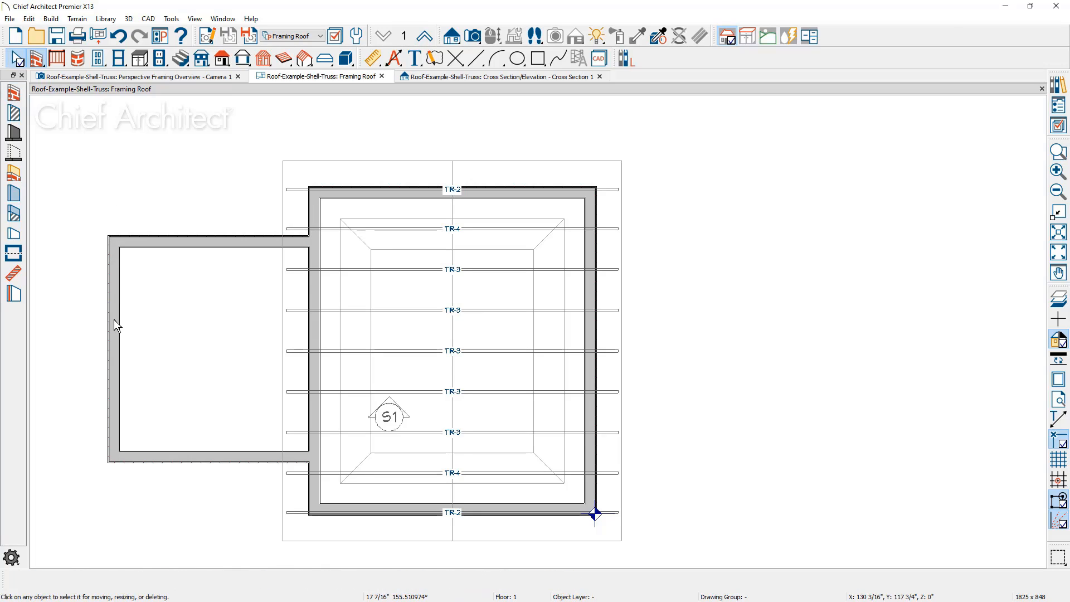
# Make the addition's outer wall a full gable and build its roof planes with Retain Edited Automatic Roof Planes enabled
pyautogui.click(115, 325)
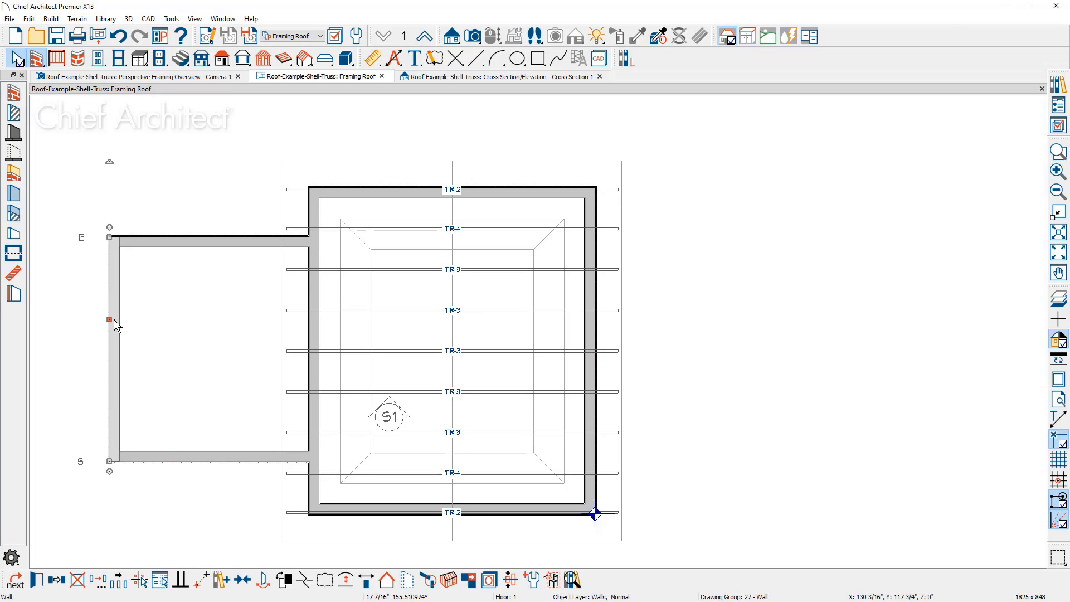
pyautogui.click(388, 581)
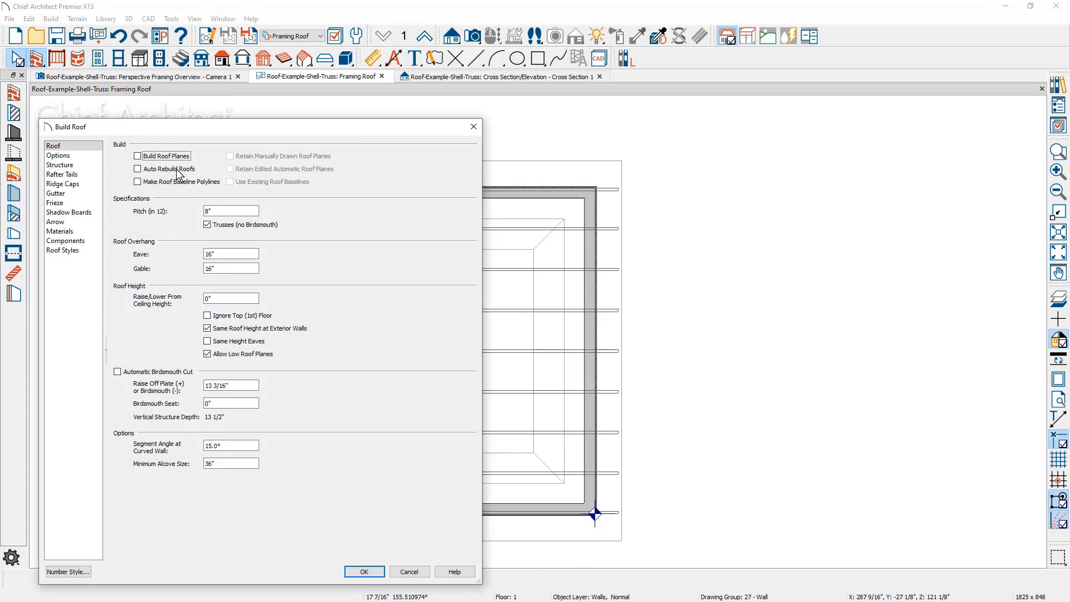
pyautogui.click(163, 157)
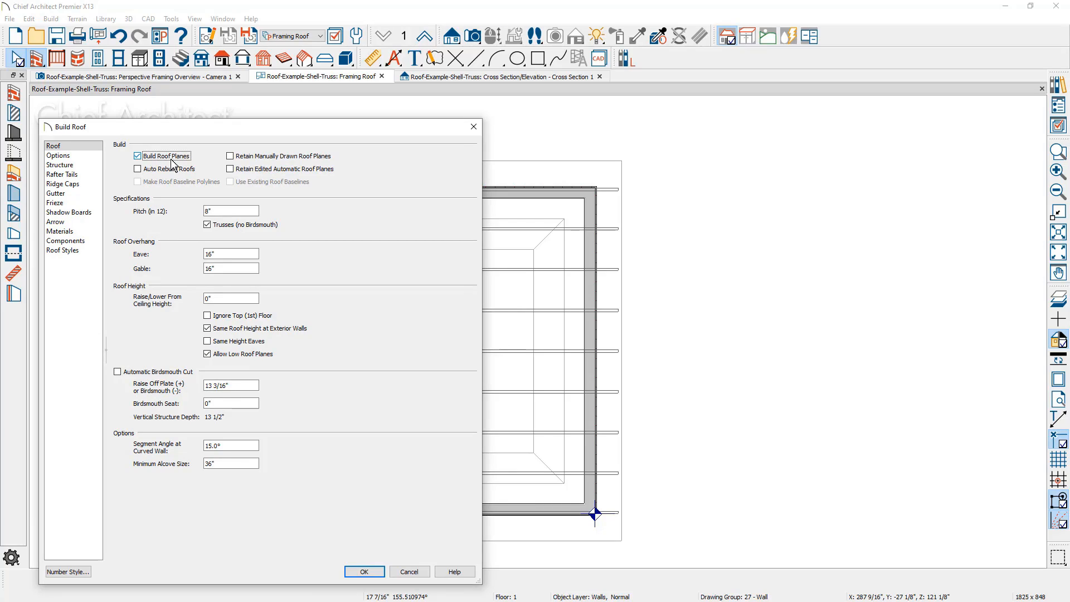
pyautogui.click(231, 170)
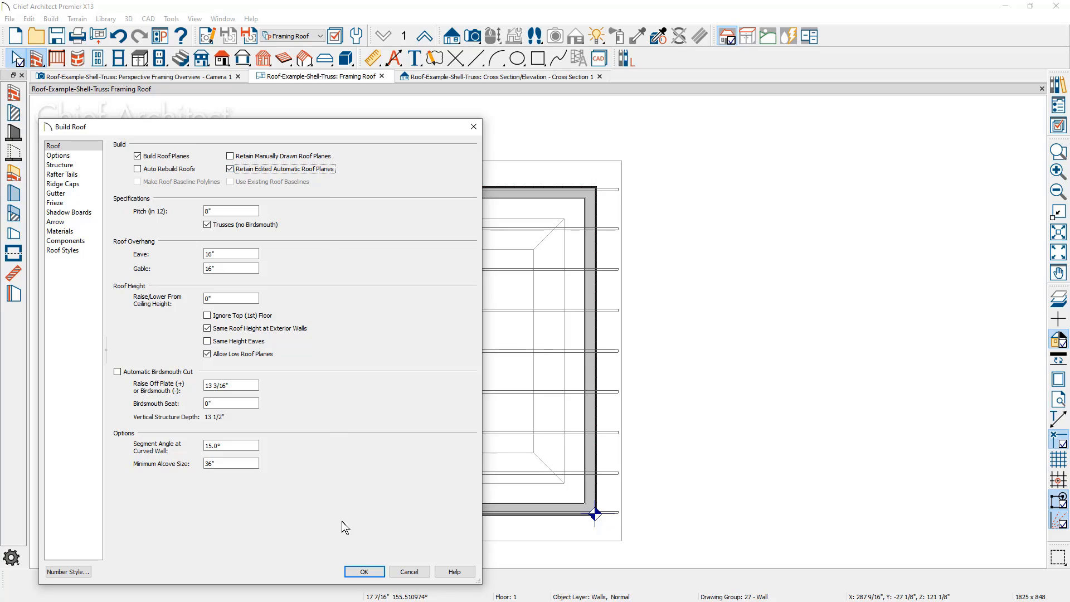
pyautogui.click(356, 571)
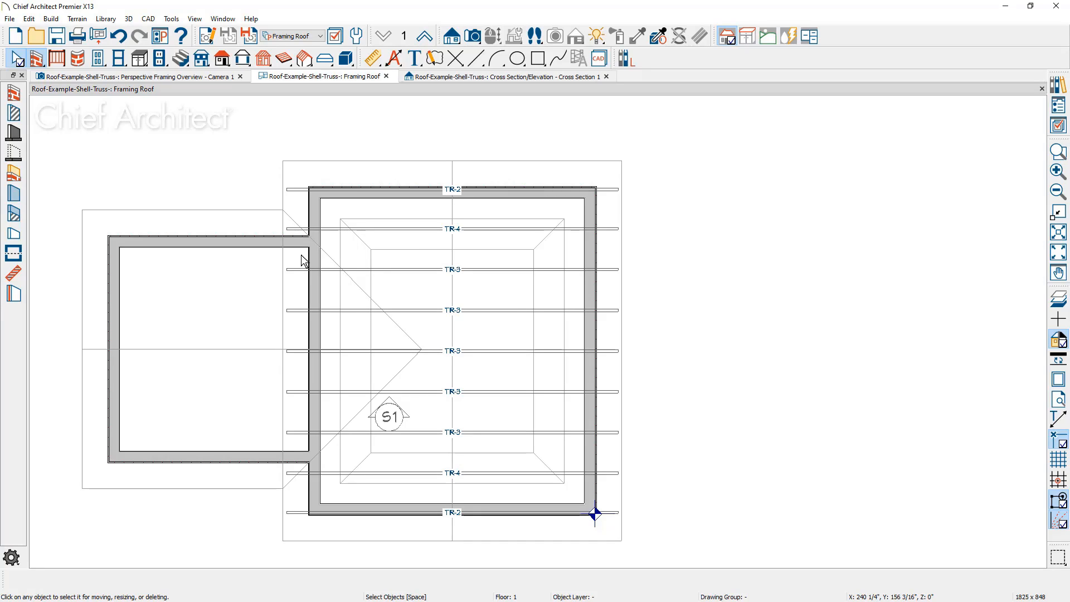
# Draw a roof truss spanning the addition from eave to eave, just inside its outer gable wall
pyautogui.click(304, 59)
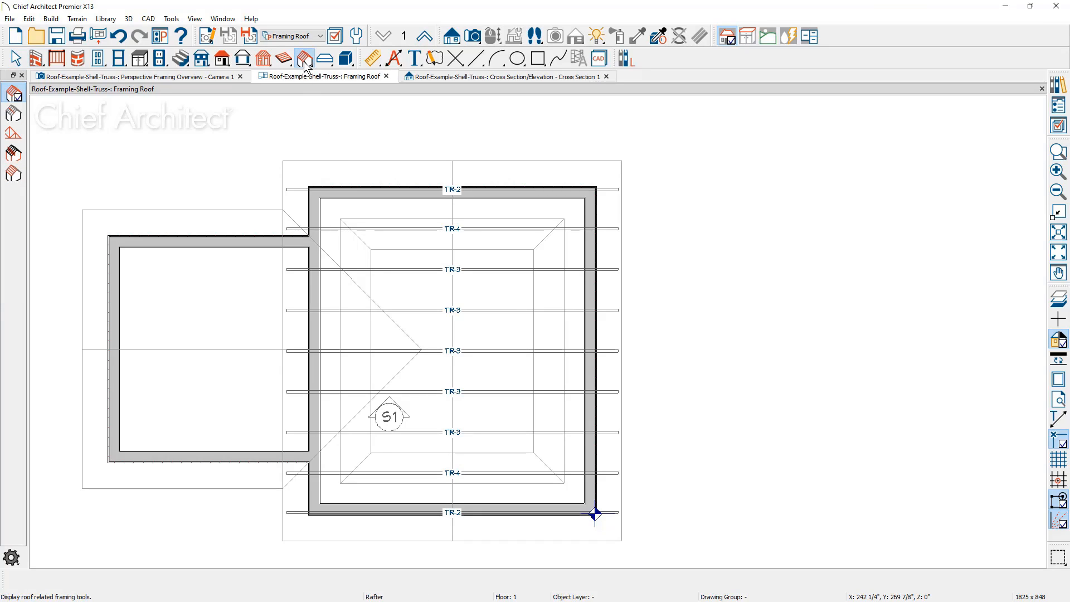
pyautogui.click(12, 133)
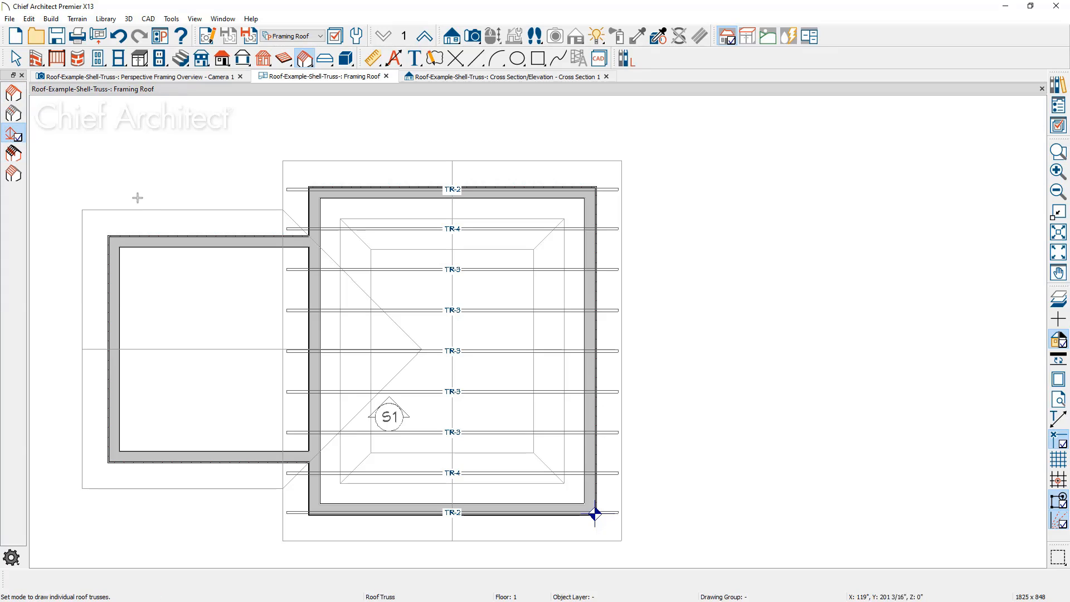
pyautogui.moveTo(143, 209); pyautogui.dragTo(145, 453)
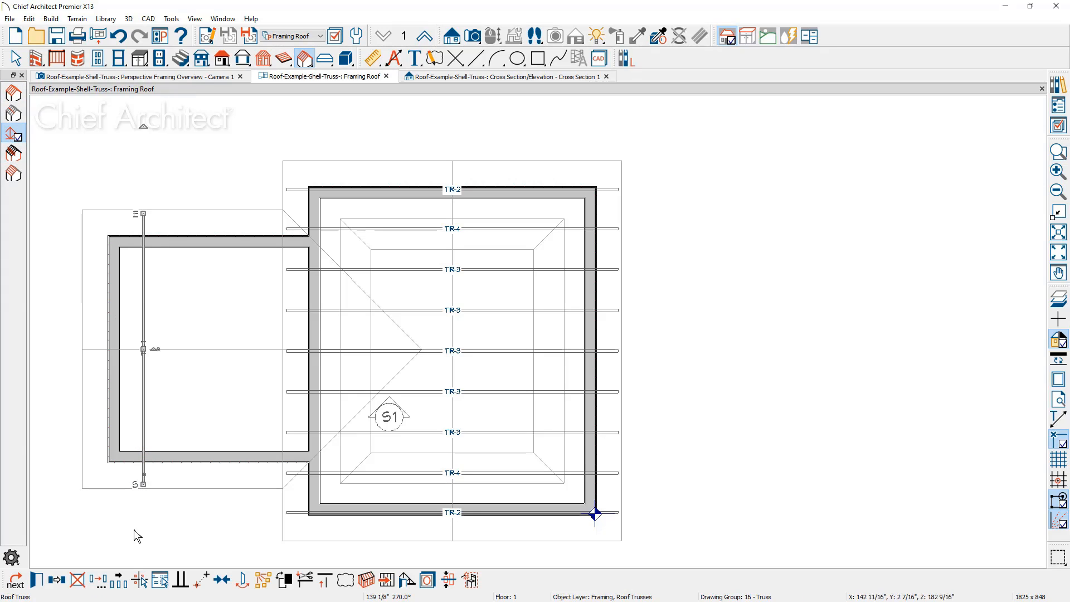
# Try to copy the addition's truss at intervals toward the main roof ridge, then remove the copies
pyautogui.click(121, 580)
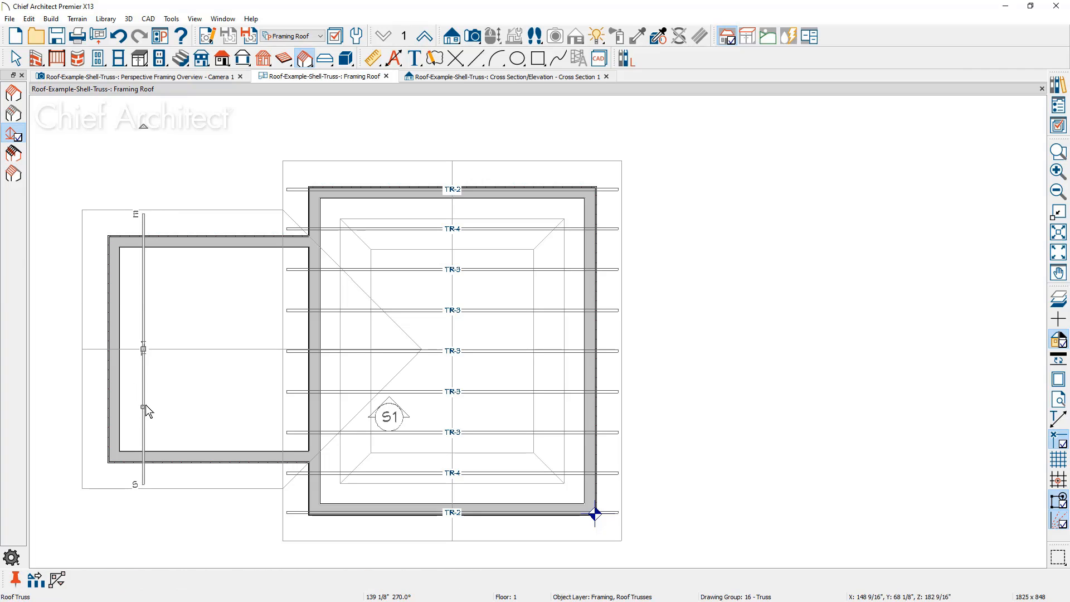
pyautogui.moveTo(143, 349); pyautogui.dragTo(406, 340)
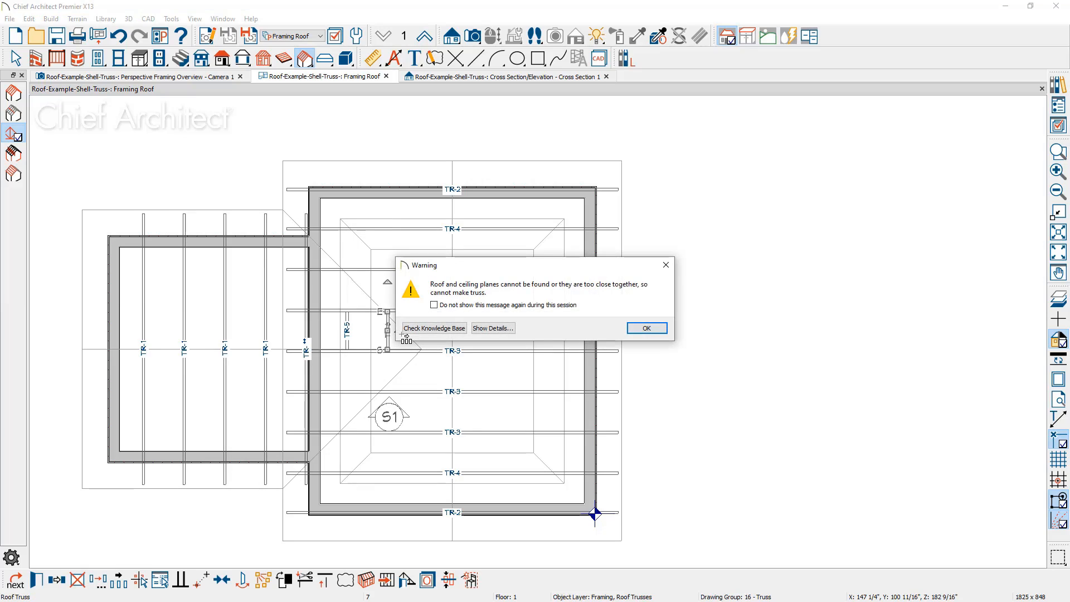
pyautogui.moveTo(463, 269); pyautogui.dragTo(714, 271)
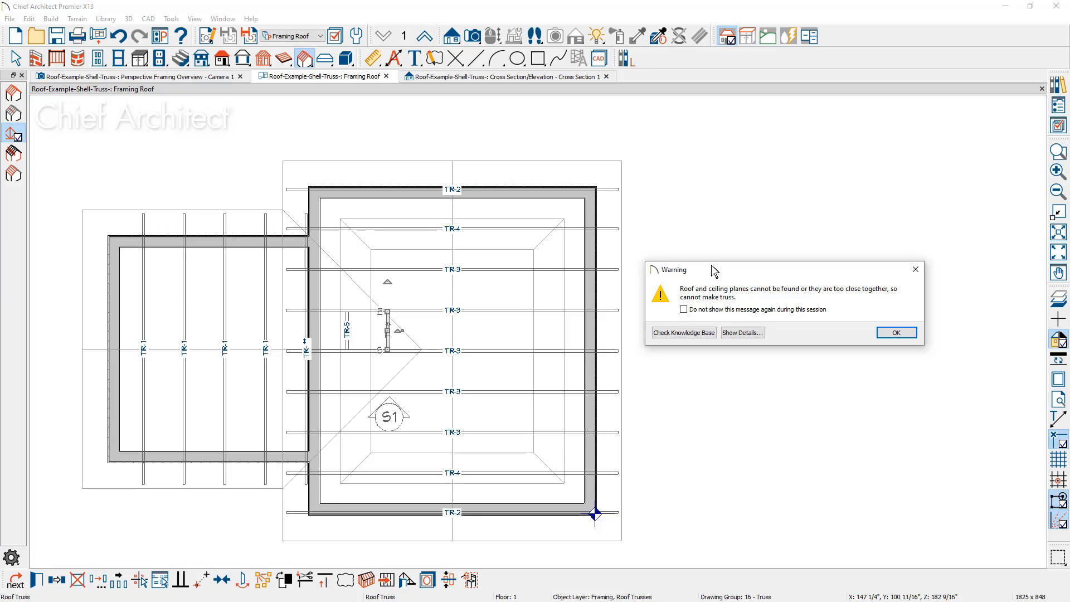
pyautogui.click(892, 332)
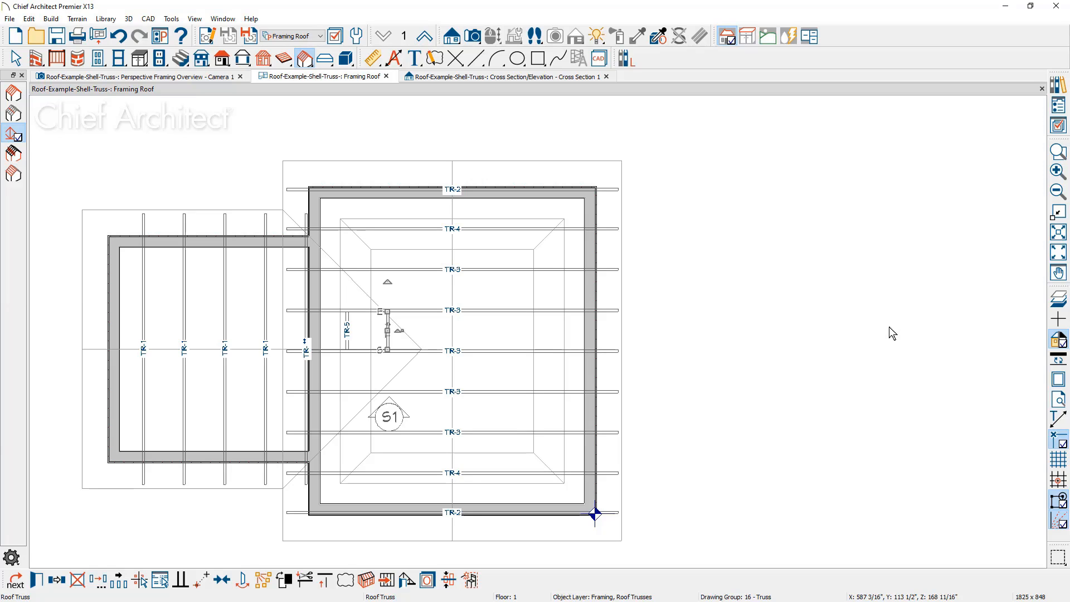
pyautogui.press('Delete')
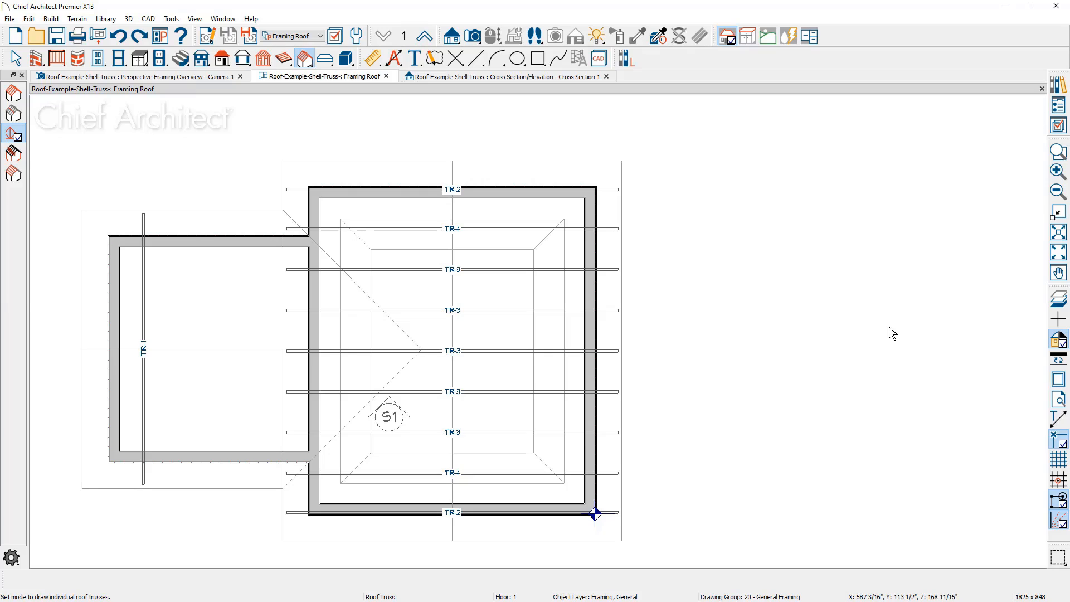
# Draw a truss base about 66" deep from the addition's junction wall to the valley peak, displaying the "Roofs, Valley Truss Base" layer
pyautogui.click(51, 19)
pyautogui.moveTo(64, 105)
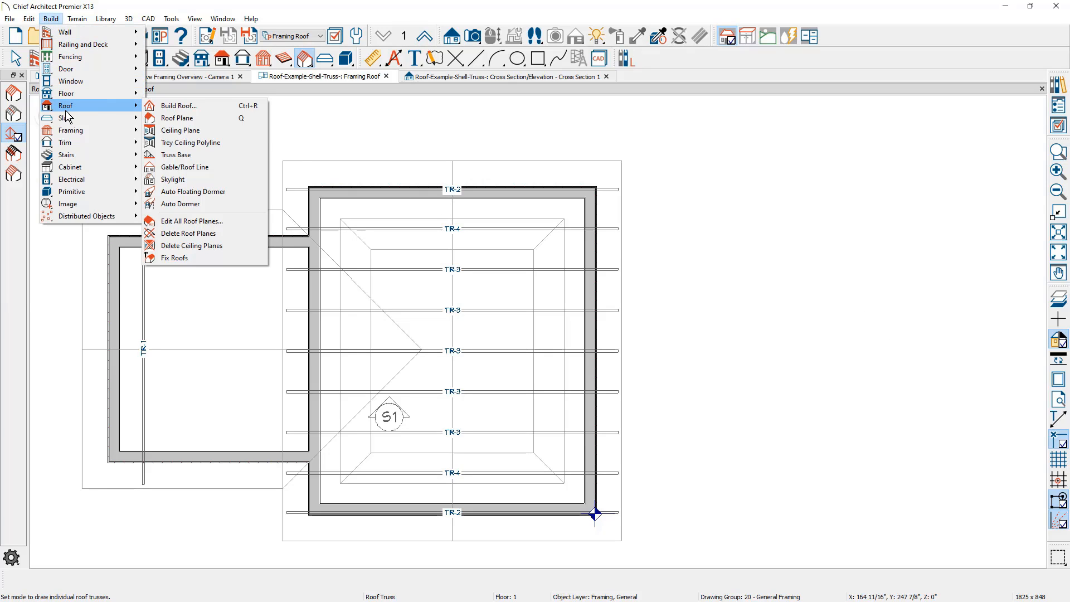
pyautogui.click(212, 158)
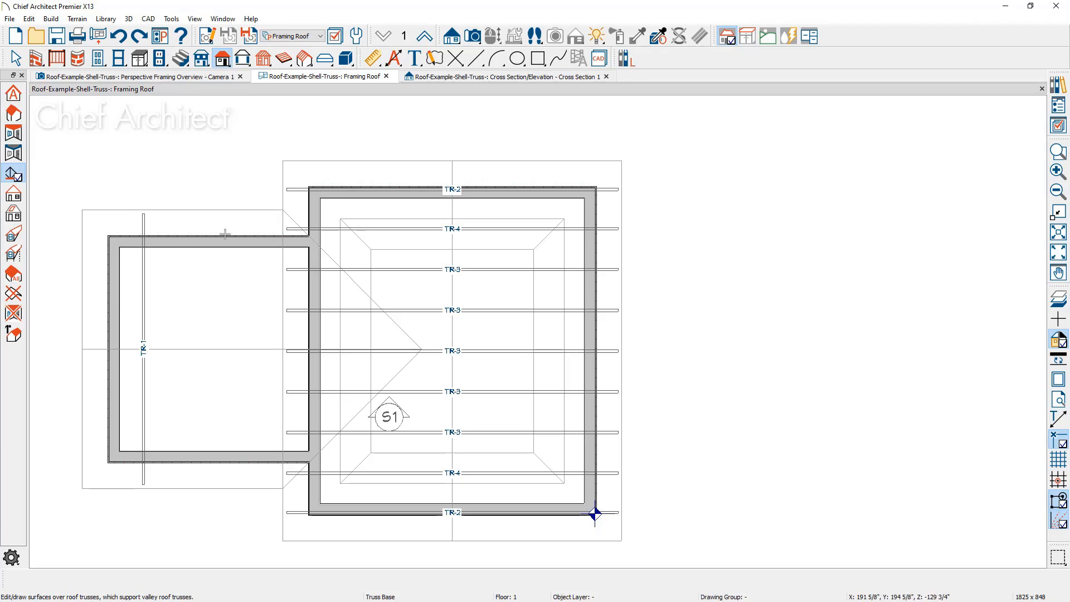
pyautogui.moveTo(286, 268)
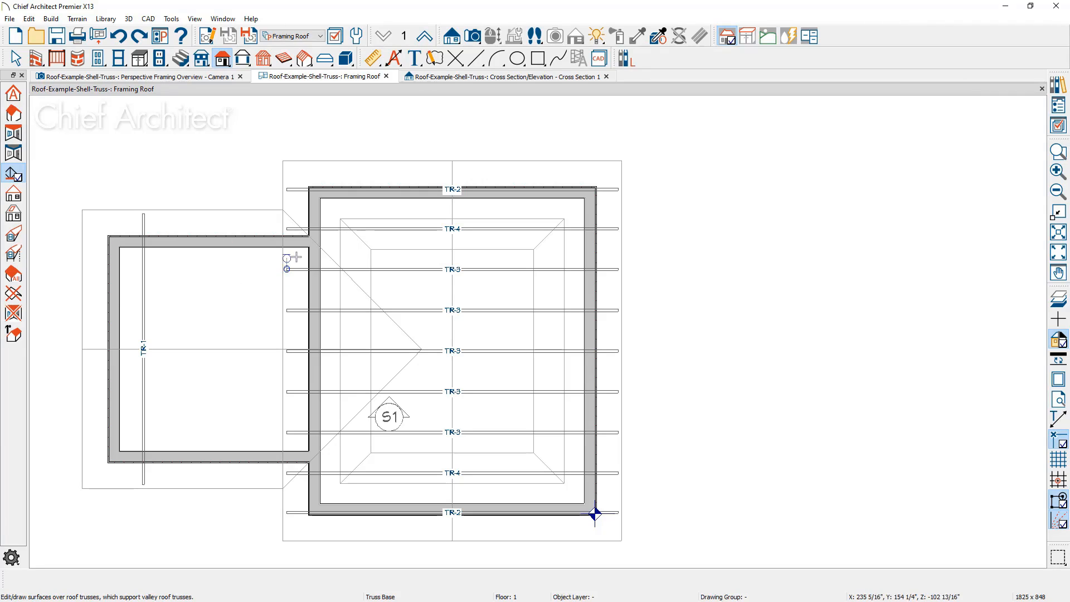
pyautogui.moveTo(309, 247)
pyautogui.moveTo(309, 247); pyautogui.dragTo(309, 452)
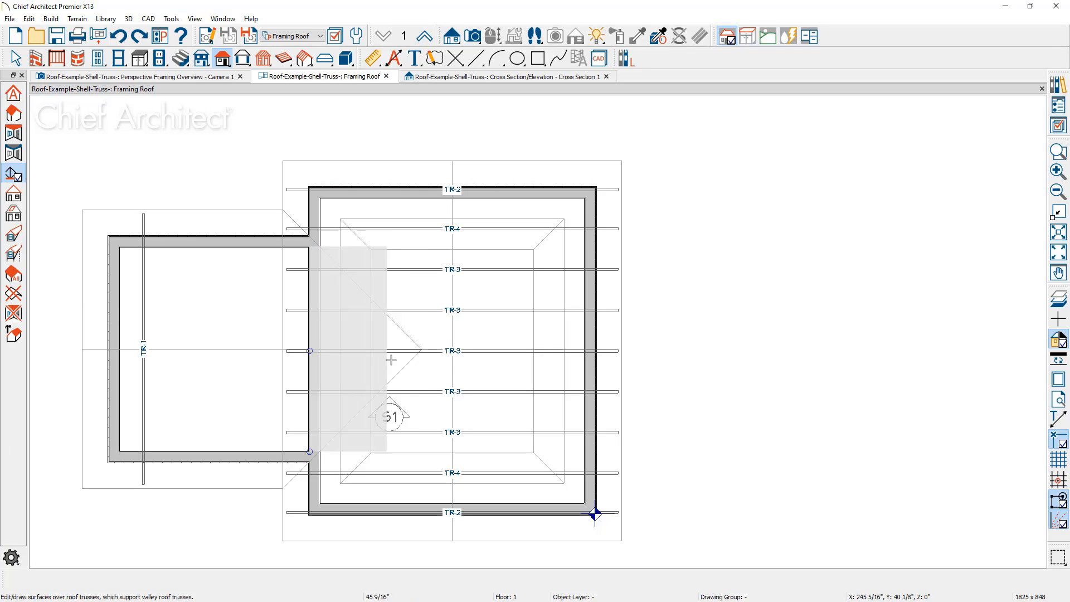
pyautogui.click(422, 349)
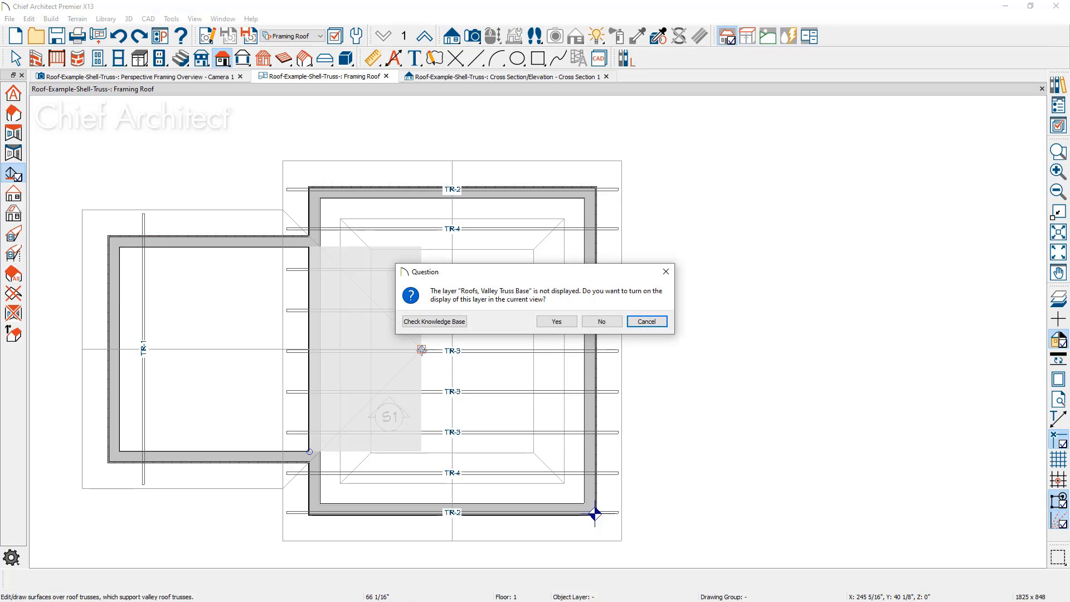
pyautogui.click(557, 322)
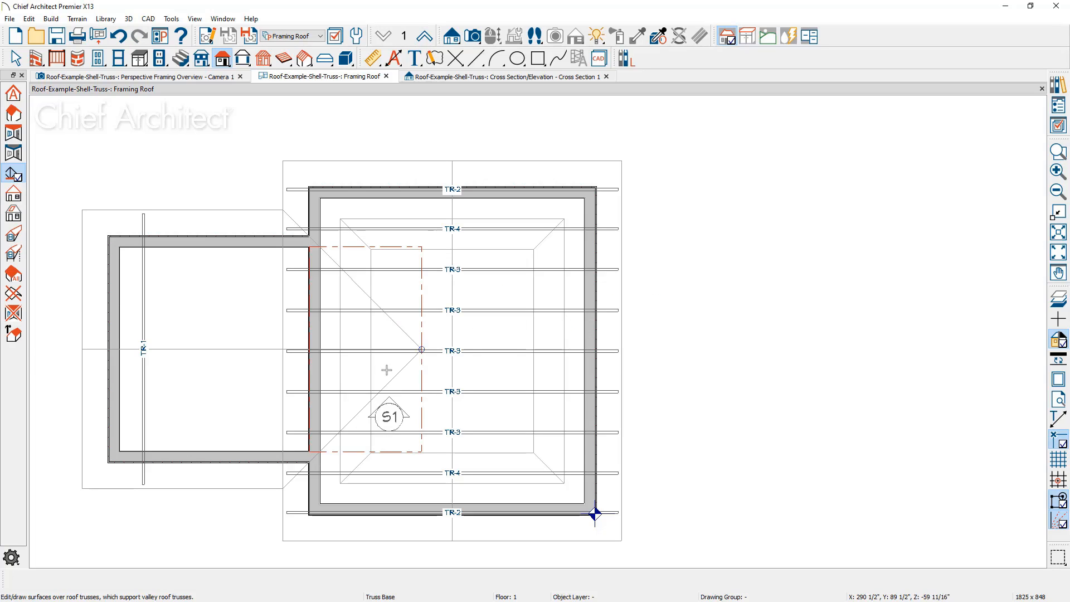
# Reshape the truss base into a triangle by bringing both inner corners together at the valley peak
pyautogui.scroll(2, 389, 369)
pyautogui.scroll(1, 388, 370)
pyautogui.press('space')
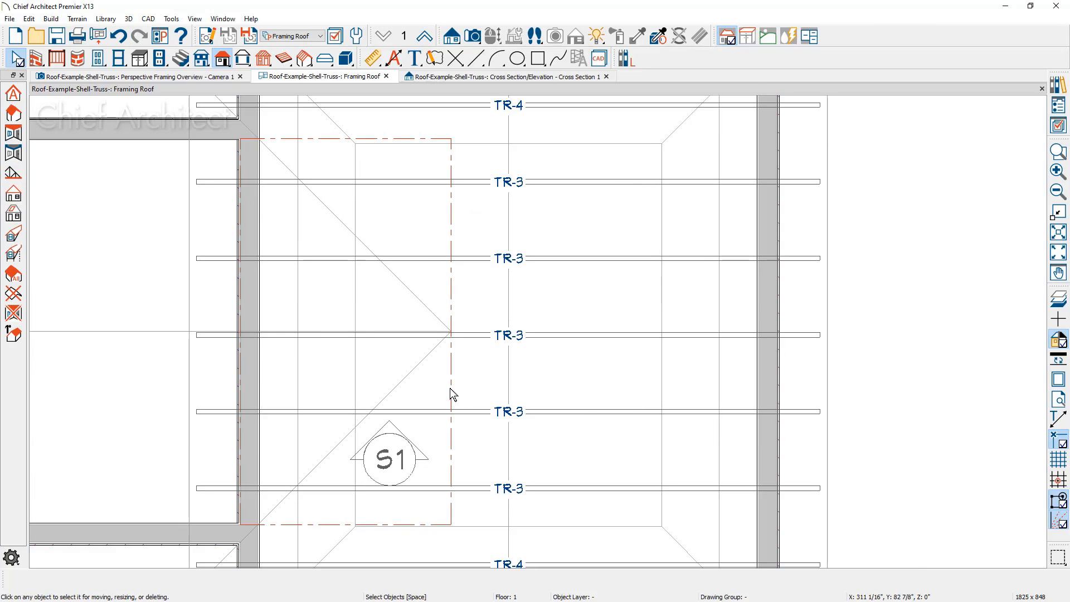
pyautogui.click(452, 393)
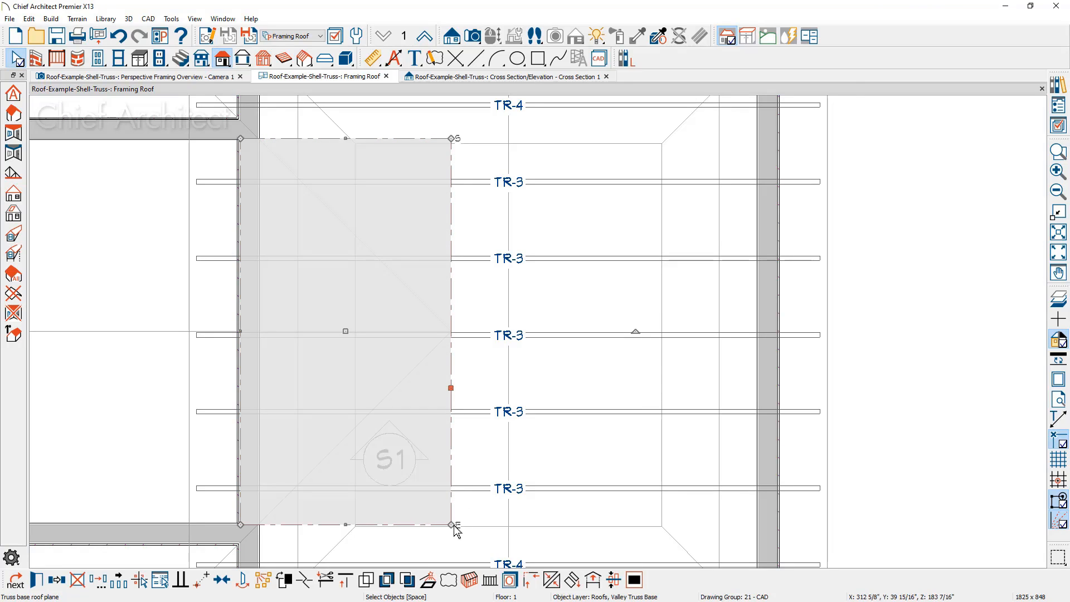
pyautogui.moveTo(451, 514); pyautogui.dragTo(452, 330)
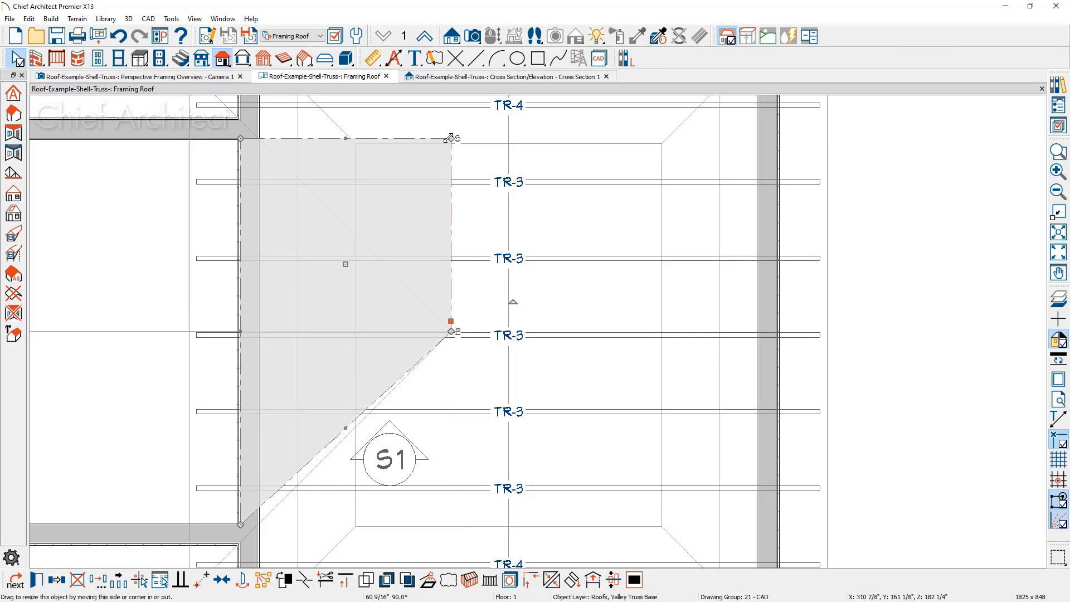
pyautogui.click(447, 179)
pyautogui.moveTo(447, 179); pyautogui.dragTo(450, 332)
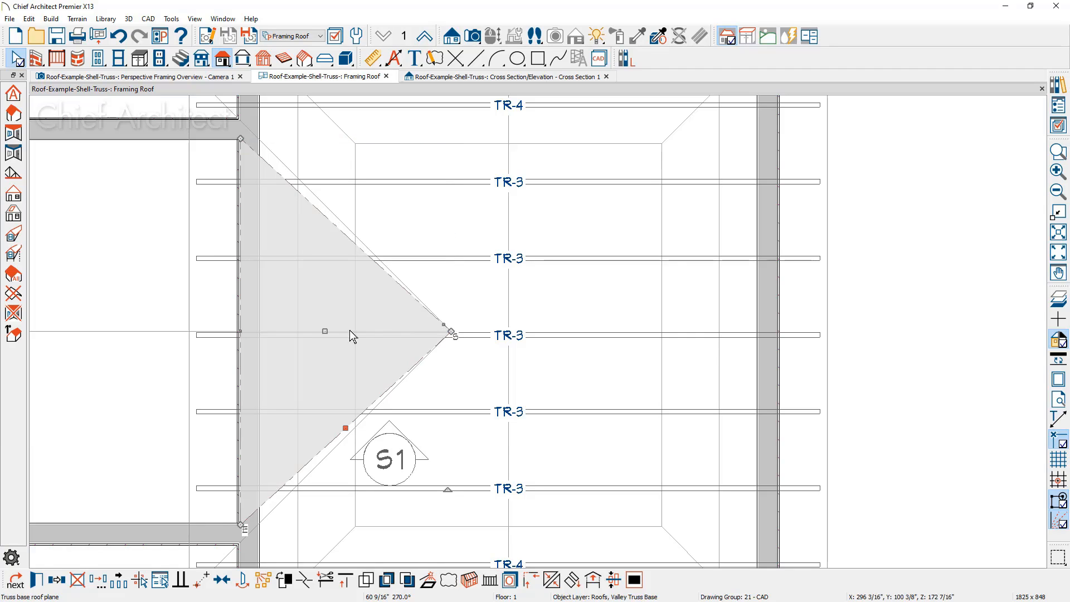
# Extend the truss base 16" outward to the main roof's eave and align its outer corners with the valley lines
pyautogui.click(235, 332)
pyautogui.moveTo(235, 332); pyautogui.dragTo(190, 331)
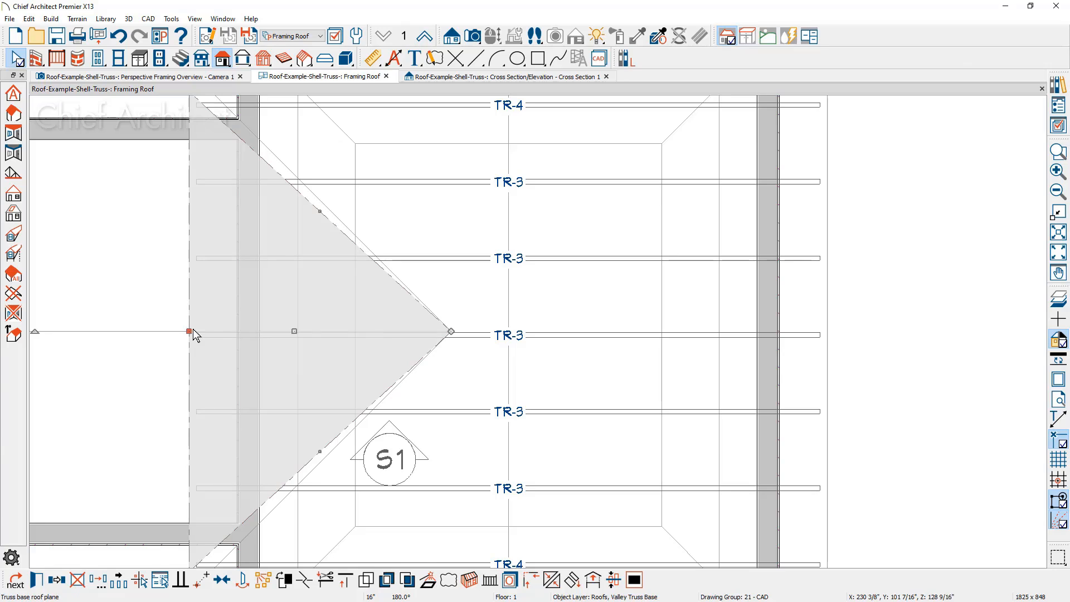
pyautogui.moveTo(287, 469); pyautogui.dragTo(309, 342, button='middle')
pyautogui.moveTo(211, 444); pyautogui.dragTo(211, 466)
pyautogui.moveTo(374, 361); pyautogui.dragTo(411, 563, button='middle')
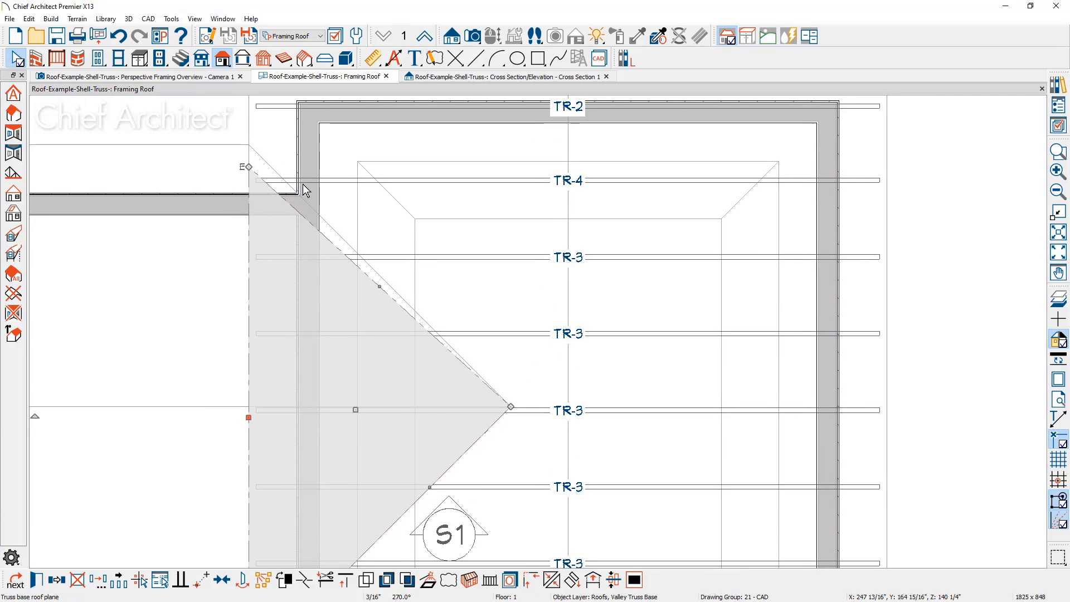
pyautogui.moveTo(248, 166); pyautogui.dragTo(250, 144)
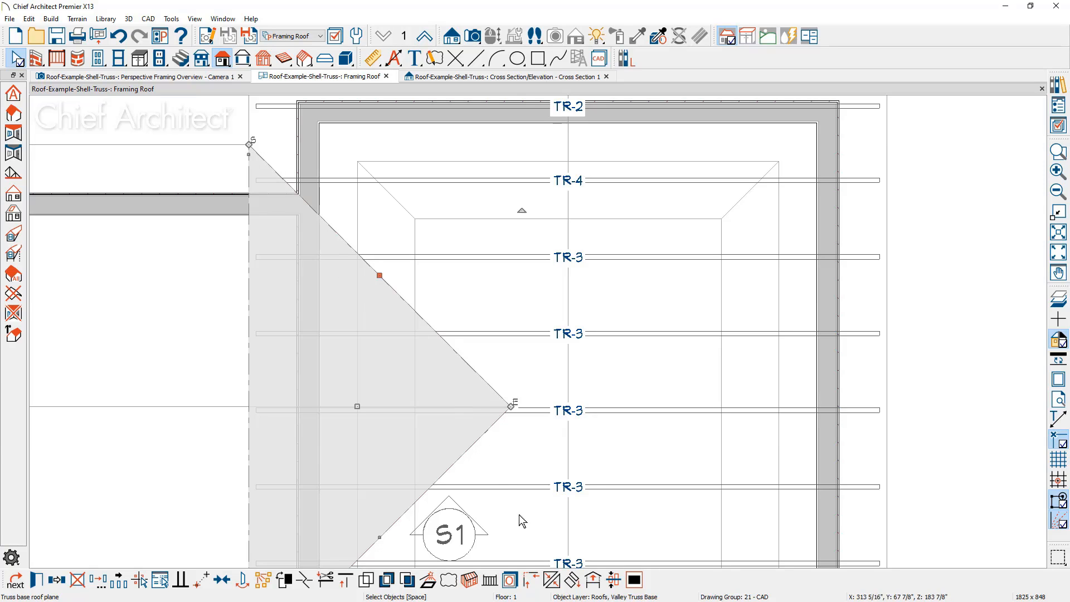
# Move the truss base to be coplanar with the main roof plane on the addition's side
pyautogui.click(572, 581)
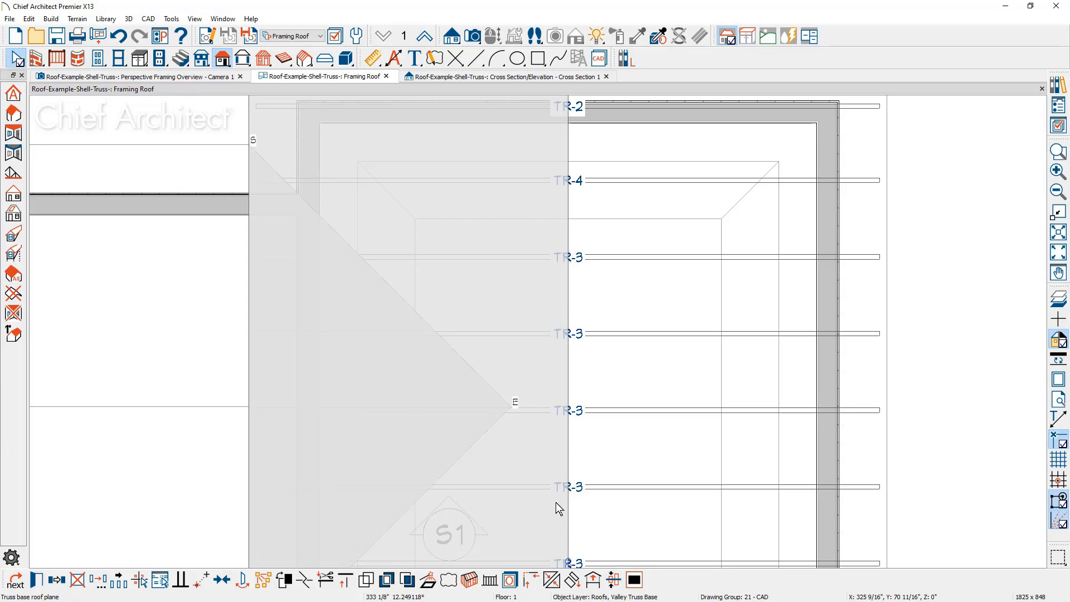
pyautogui.click(556, 502)
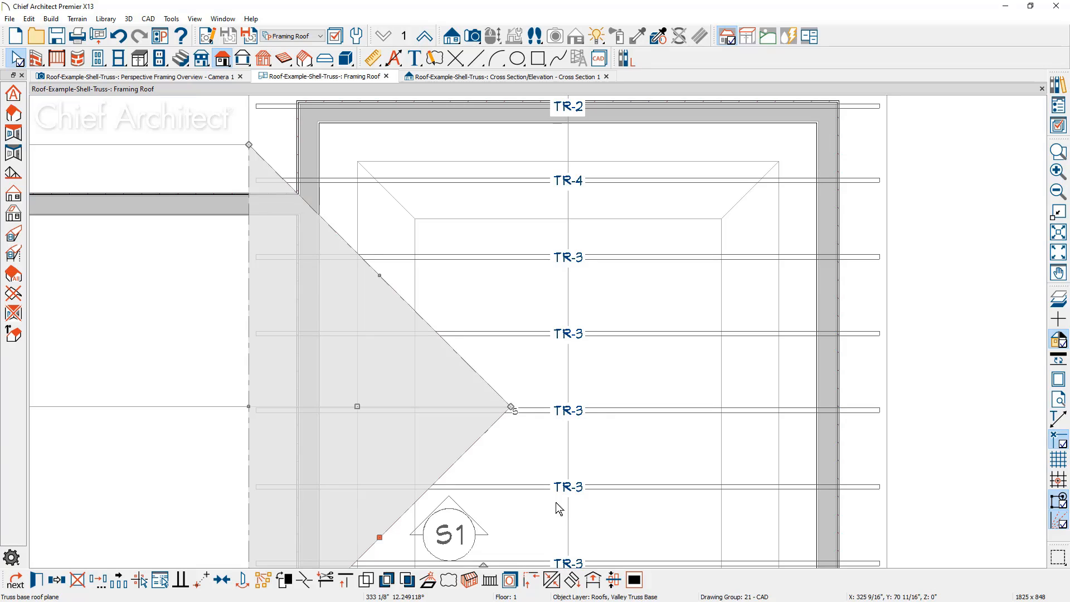
pyautogui.scroll(-3, 584, 329)
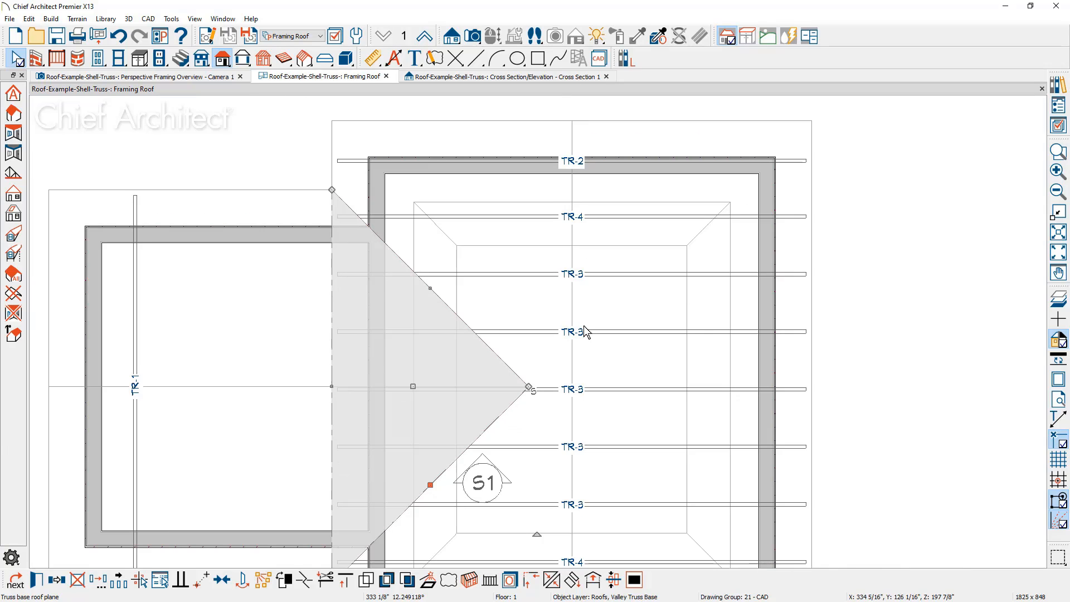
pyautogui.press('Escape')
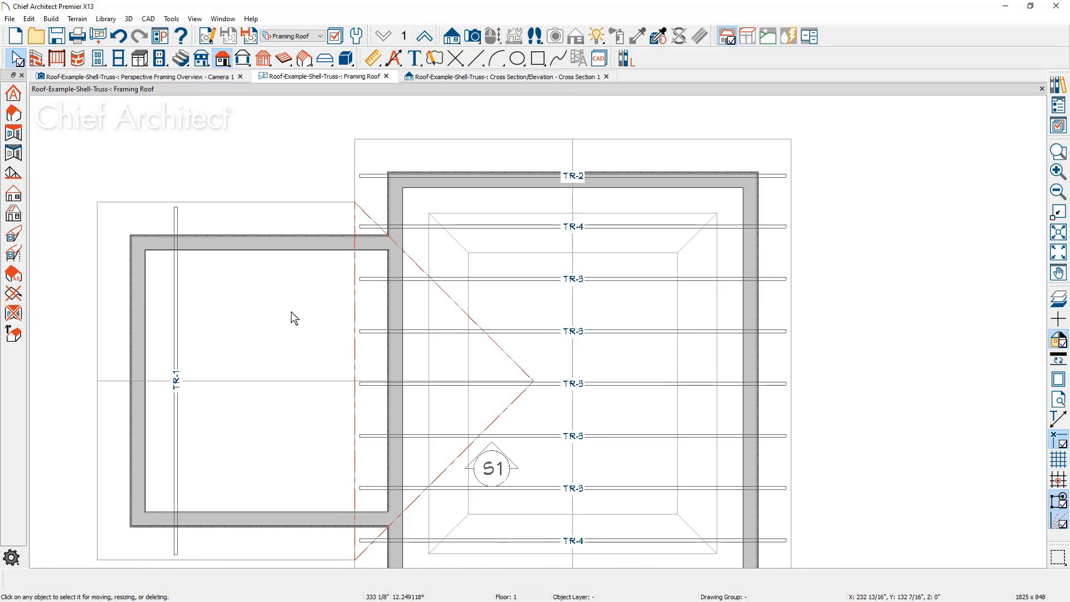
# Copy the addition's truss at intervals across the addition and over the truss base to the valley peak, and inspect the 3D framing overview
pyautogui.click(176, 335)
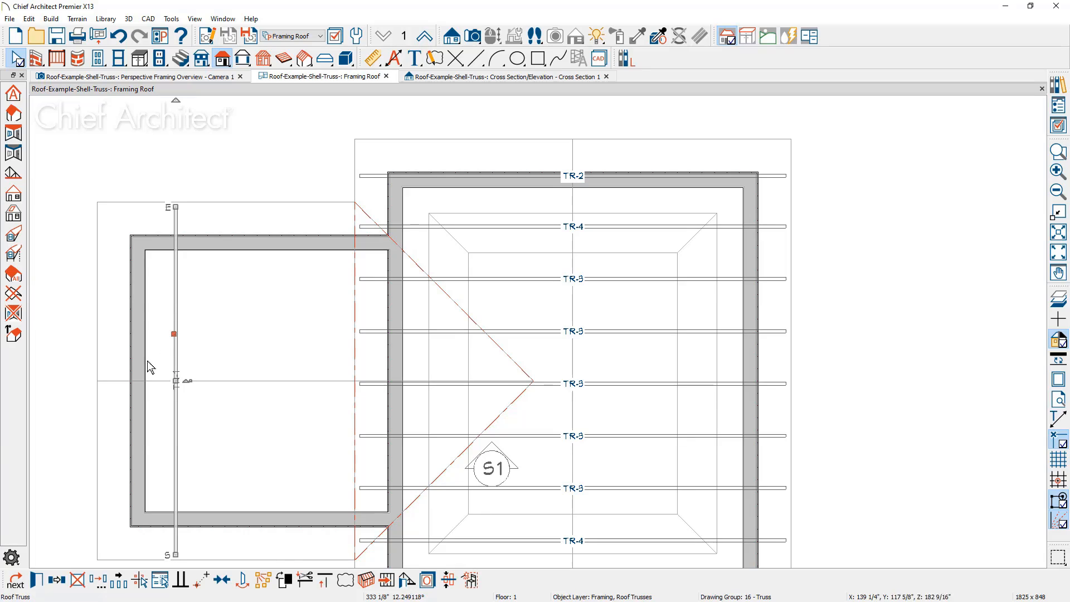
pyautogui.click(120, 580)
pyautogui.moveTo(176, 385); pyautogui.dragTo(502, 383)
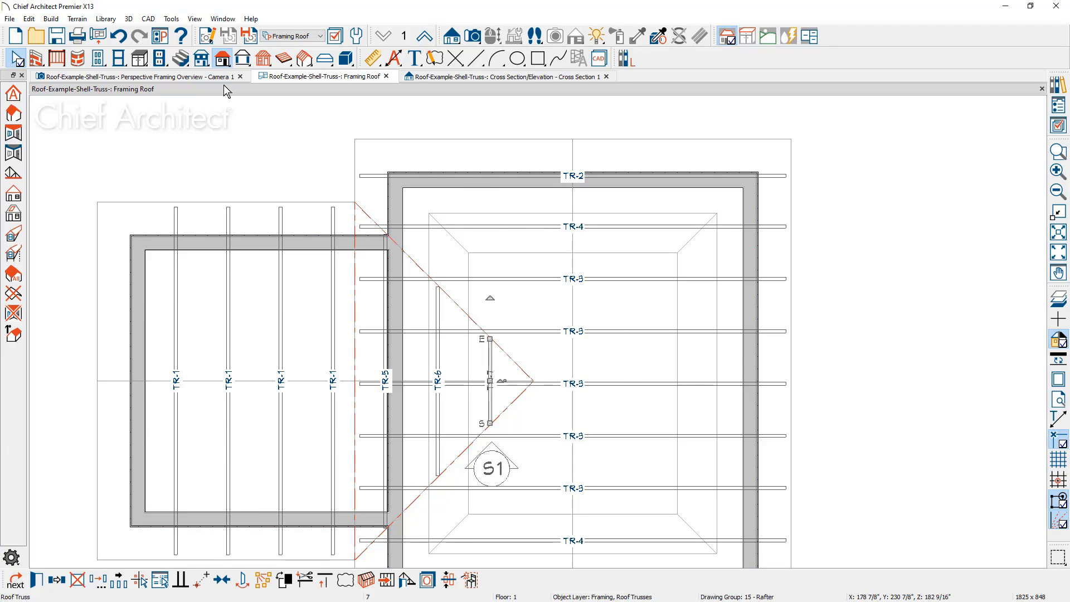
pyautogui.click(167, 76)
pyautogui.moveTo(263, 255); pyautogui.dragTo(400, 284, button='middle')
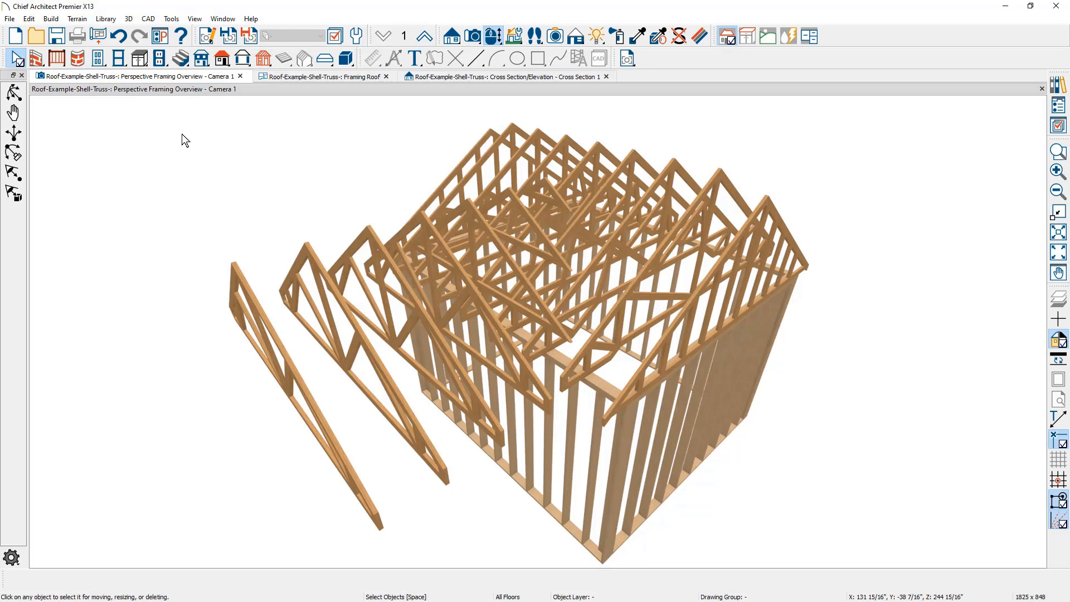
# In the Framing Roof plan, copy the addition's outermost truss onto its gable end wall
pyautogui.click(320, 76)
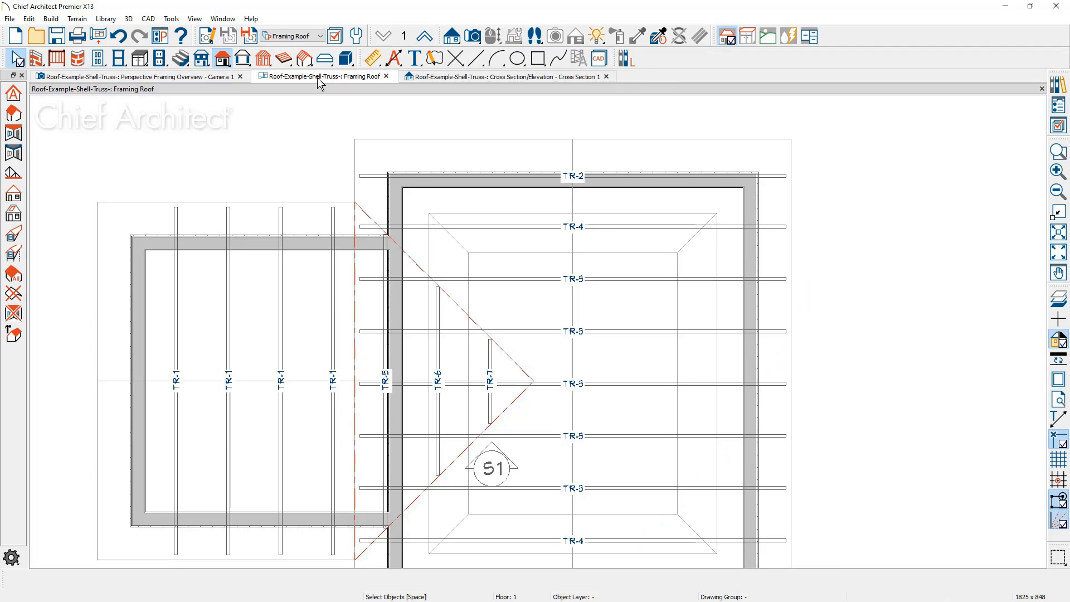
pyautogui.click(176, 360)
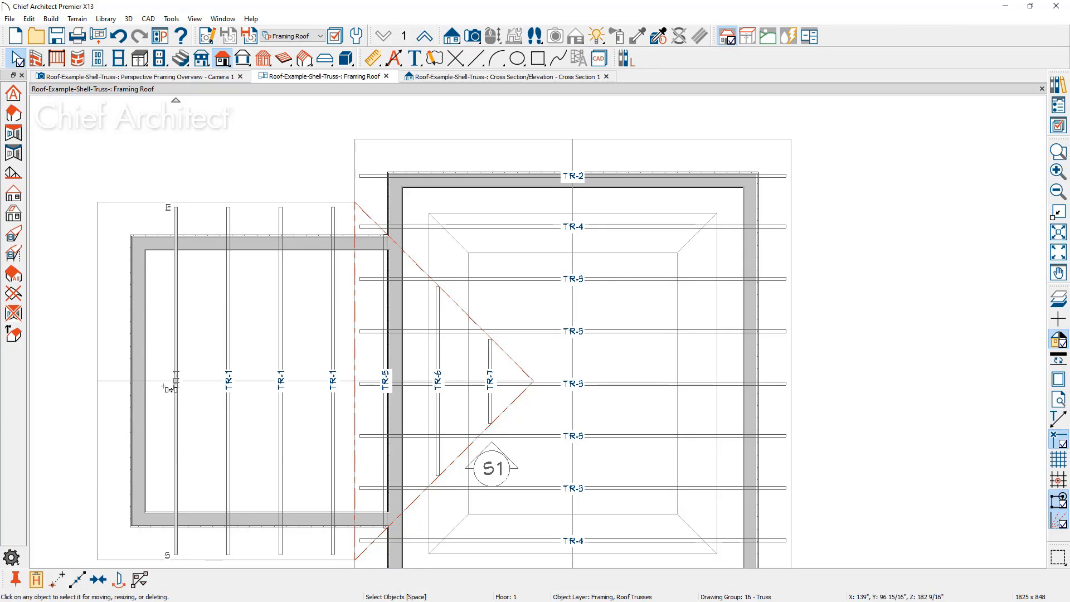
pyautogui.moveTo(175, 382); pyautogui.dragTo(123, 381)
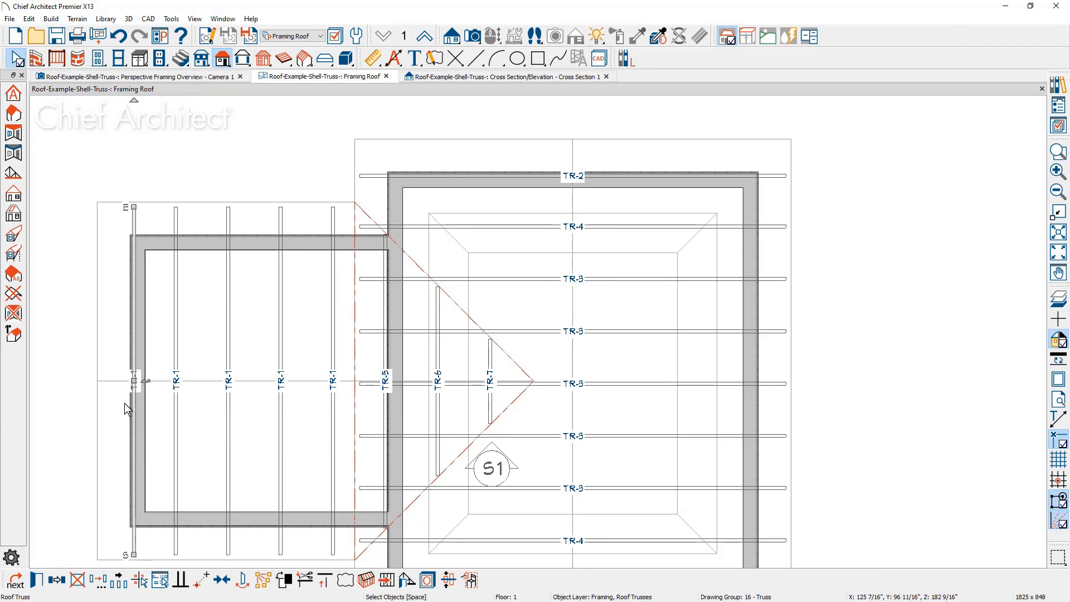
# Set the truss on the gable end wall to End Truss and Reduced Gable, with Force Truss Rebuild enabled
pyautogui.click(37, 580)
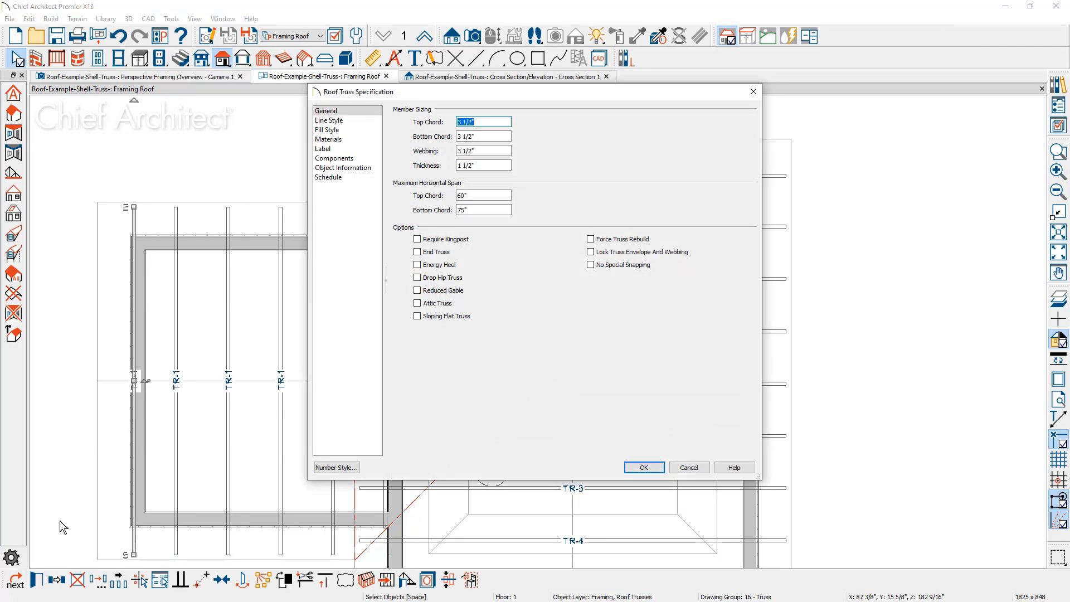
pyautogui.click(418, 251)
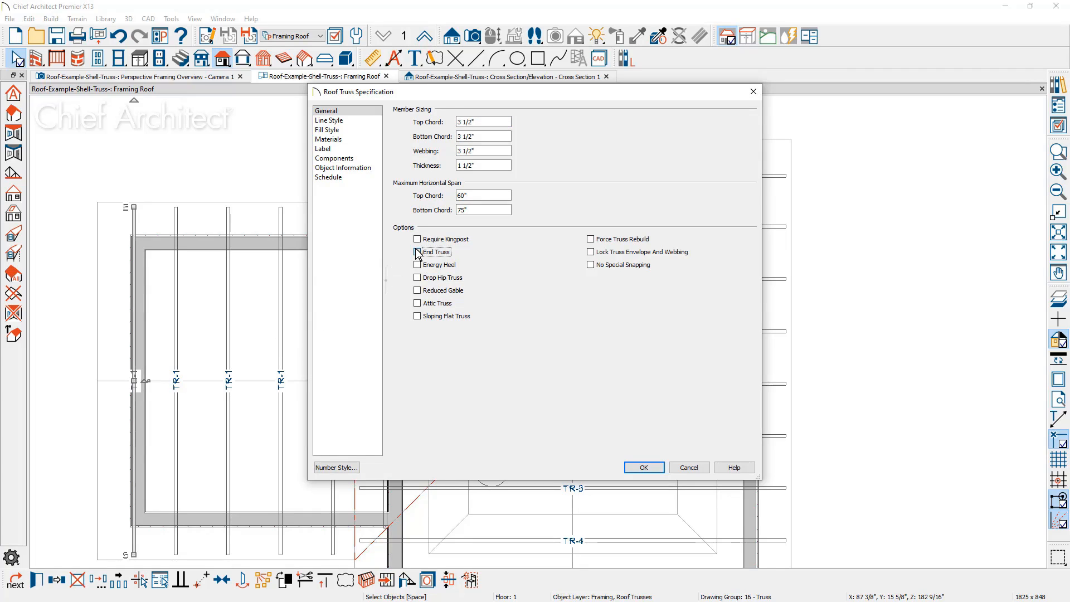
pyautogui.click(418, 290)
pyautogui.click(590, 239)
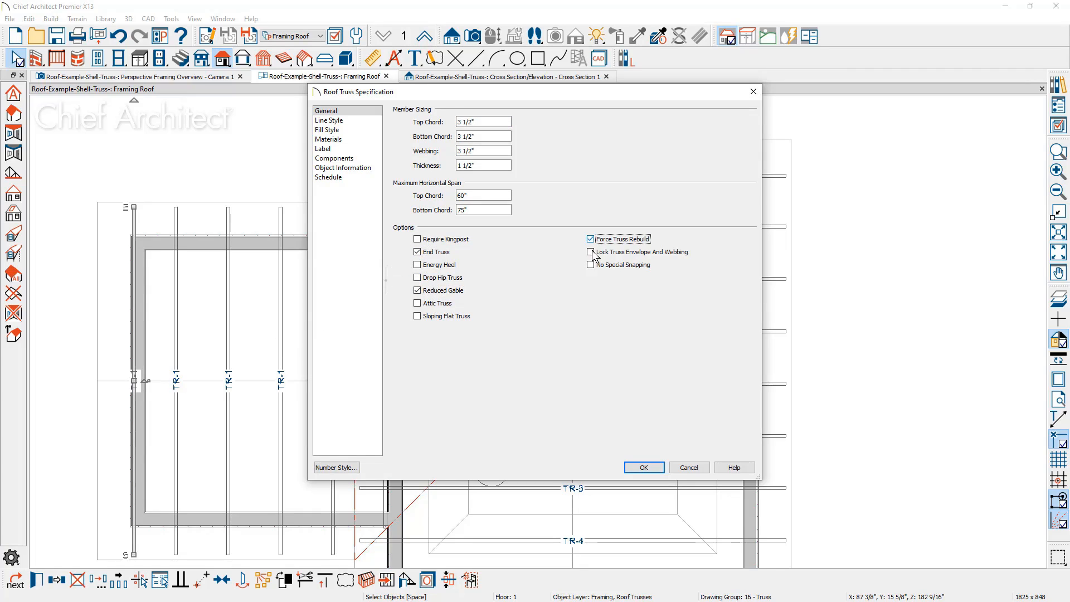
pyautogui.click(644, 468)
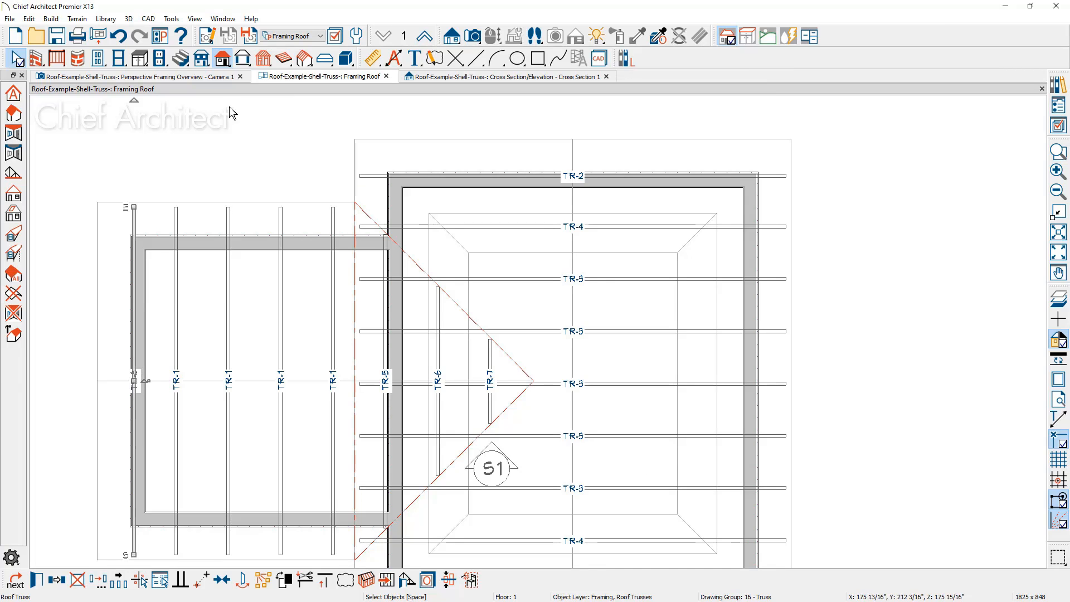
# In the perspective framing overview, enable Build Roof Framing and generate the remaining roof framing around the trusses
pyautogui.click(217, 82)
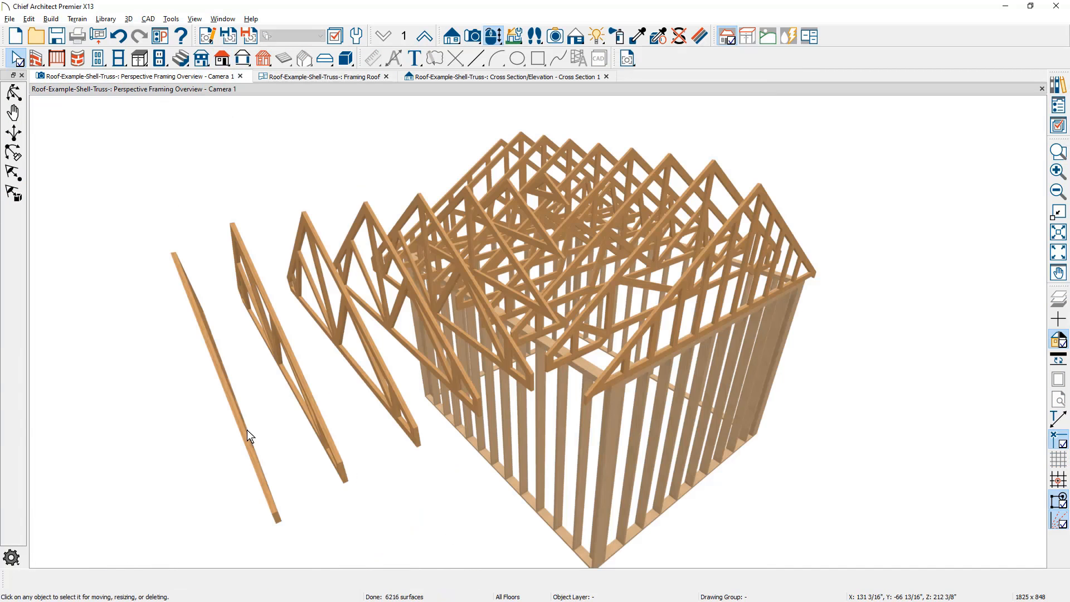
pyautogui.moveTo(246, 429); pyautogui.dragTo(272, 422, button='middle')
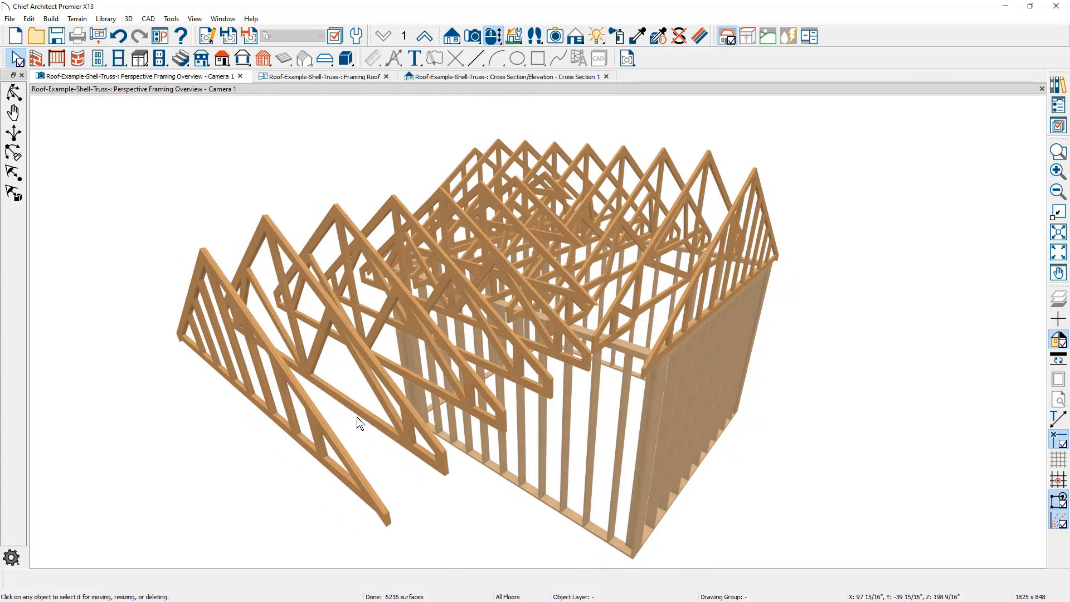
pyautogui.moveTo(358, 425); pyautogui.dragTo(513, 369, button='middle')
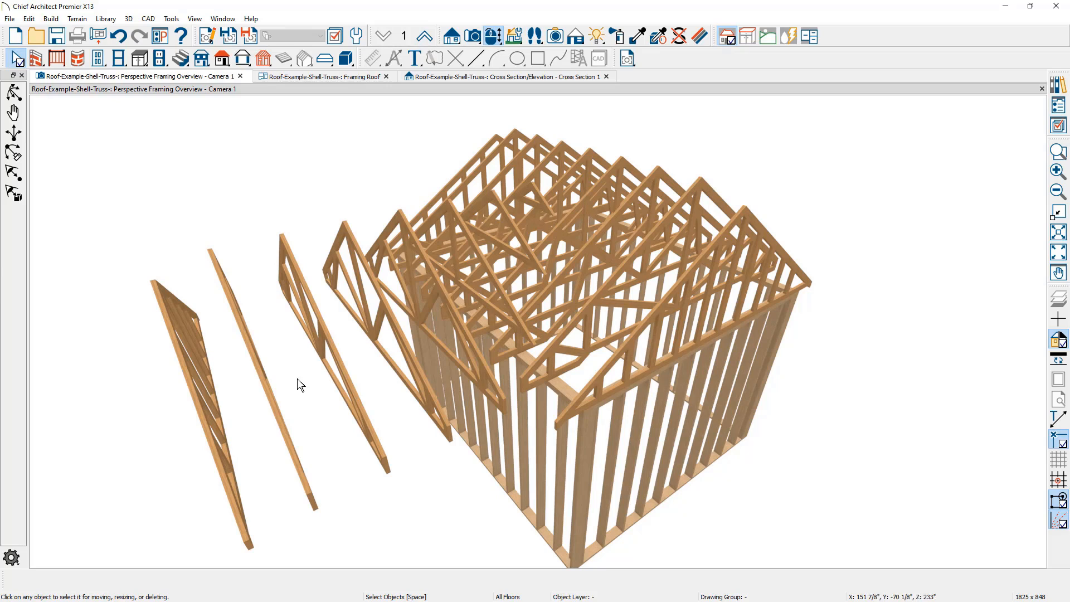
pyautogui.click(51, 19)
pyautogui.moveTo(81, 132)
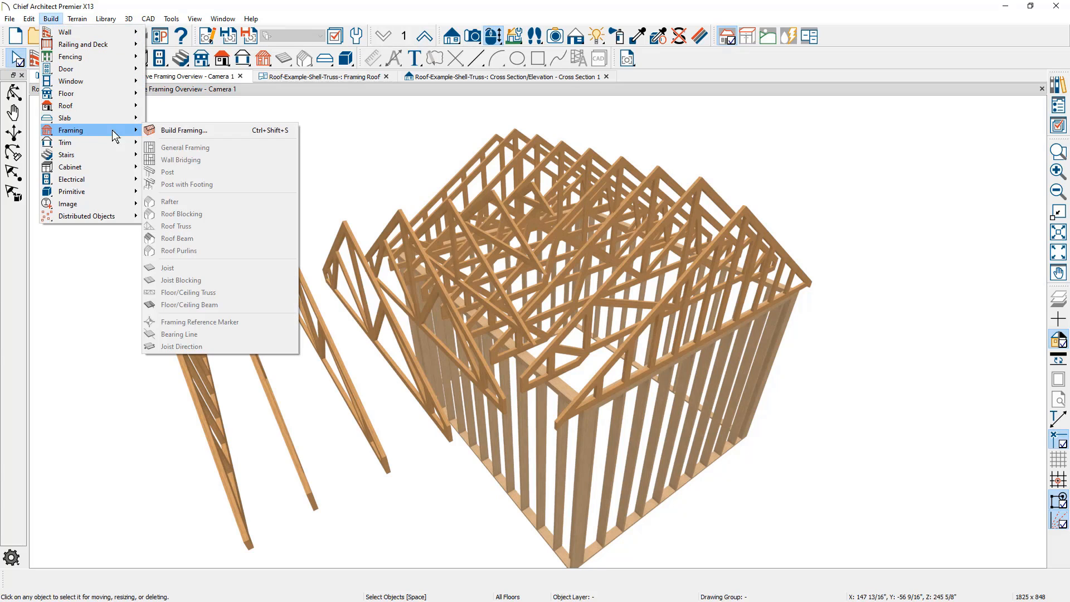
pyautogui.click(179, 129)
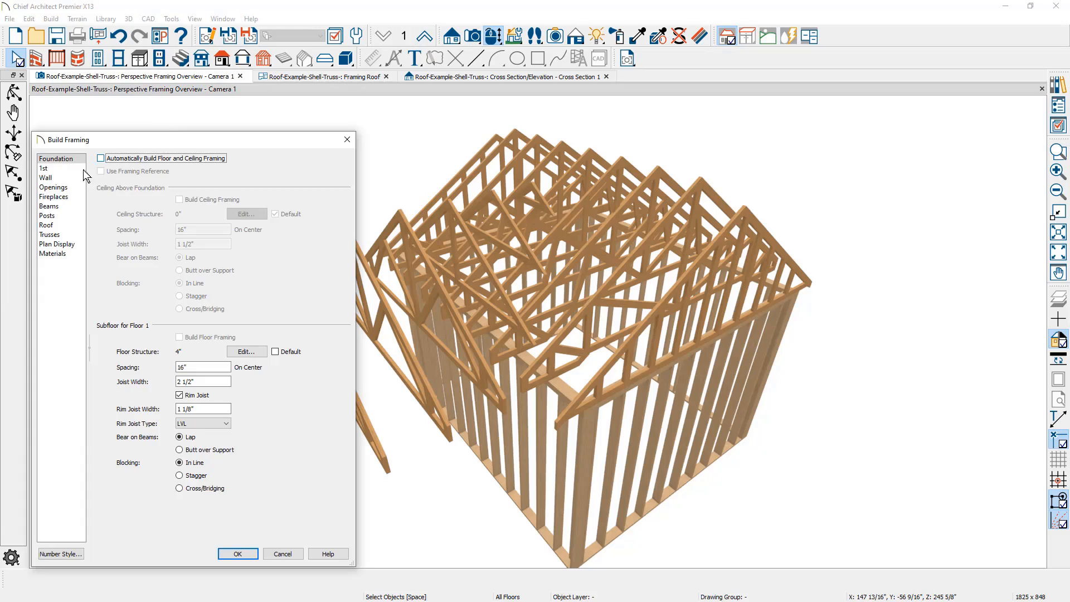
pyautogui.click(49, 225)
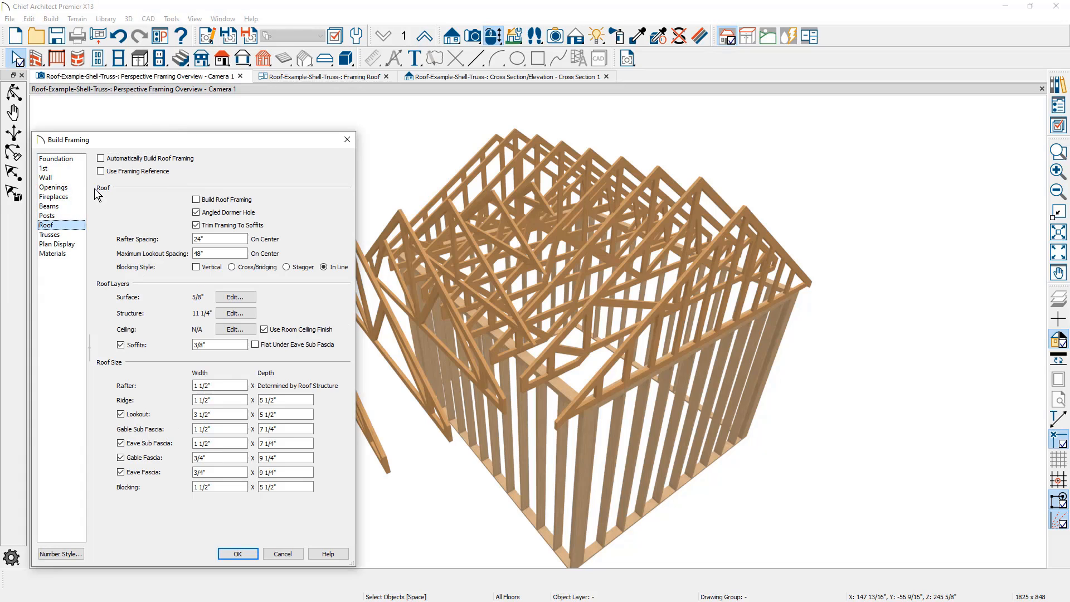
pyautogui.click(196, 199)
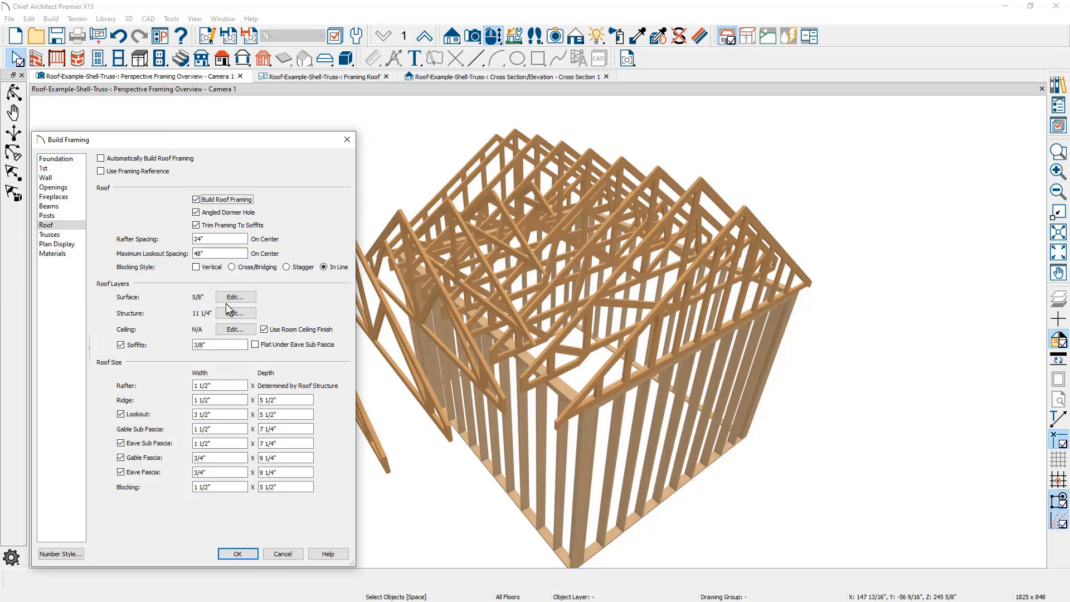
pyautogui.click(249, 555)
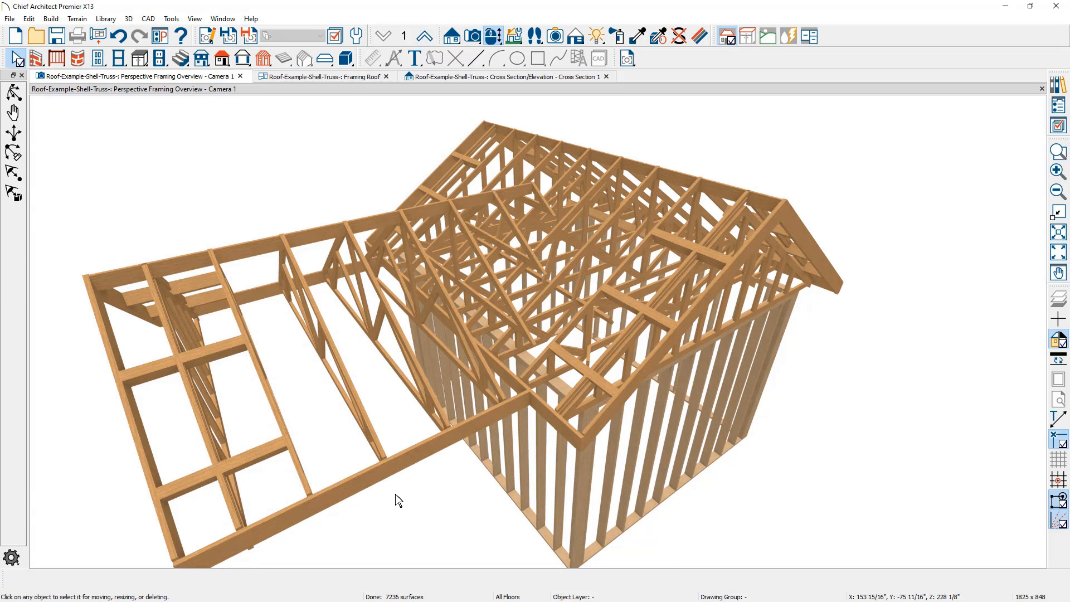
pyautogui.moveTo(422, 484); pyautogui.dragTo(193, 461, button='middle')
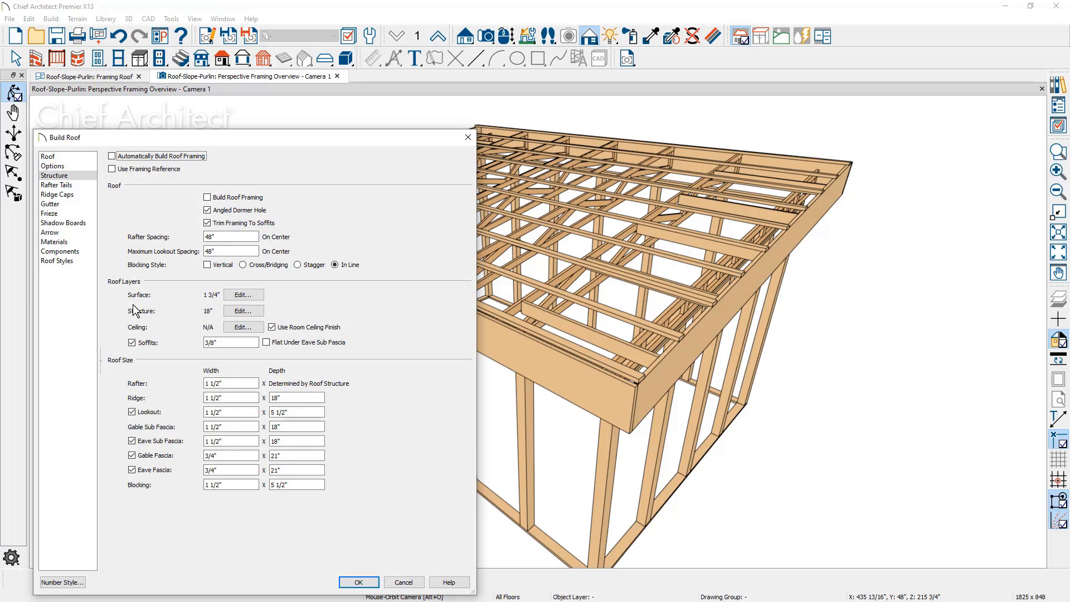
# In the Roof-Slope-Purlin plan, examine the purlin settings of the Fir Framing layer in the roof surface definition
pyautogui.click(244, 295)
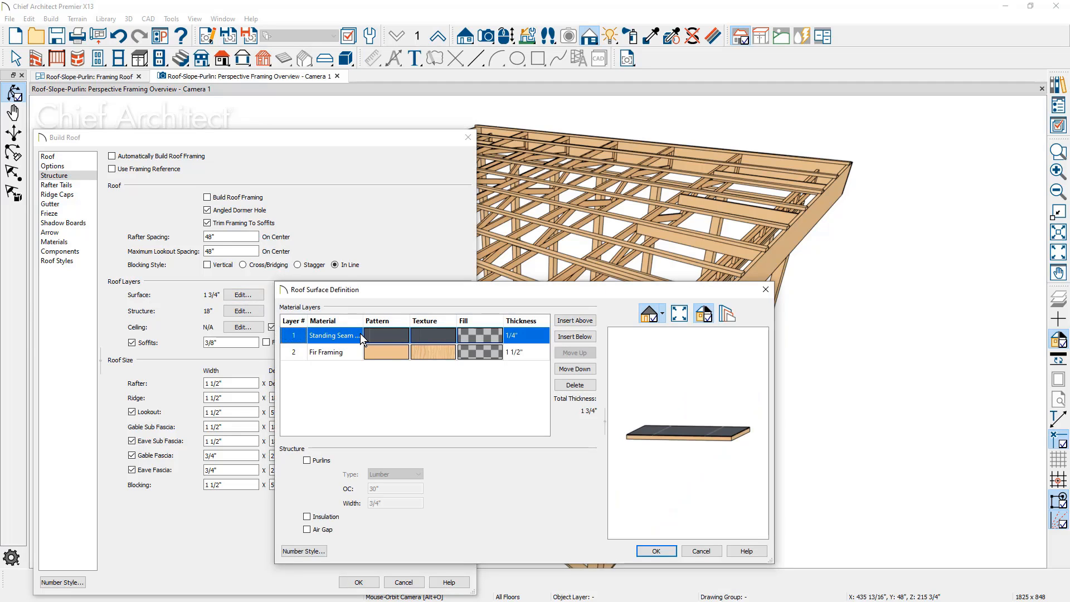
pyautogui.click(343, 352)
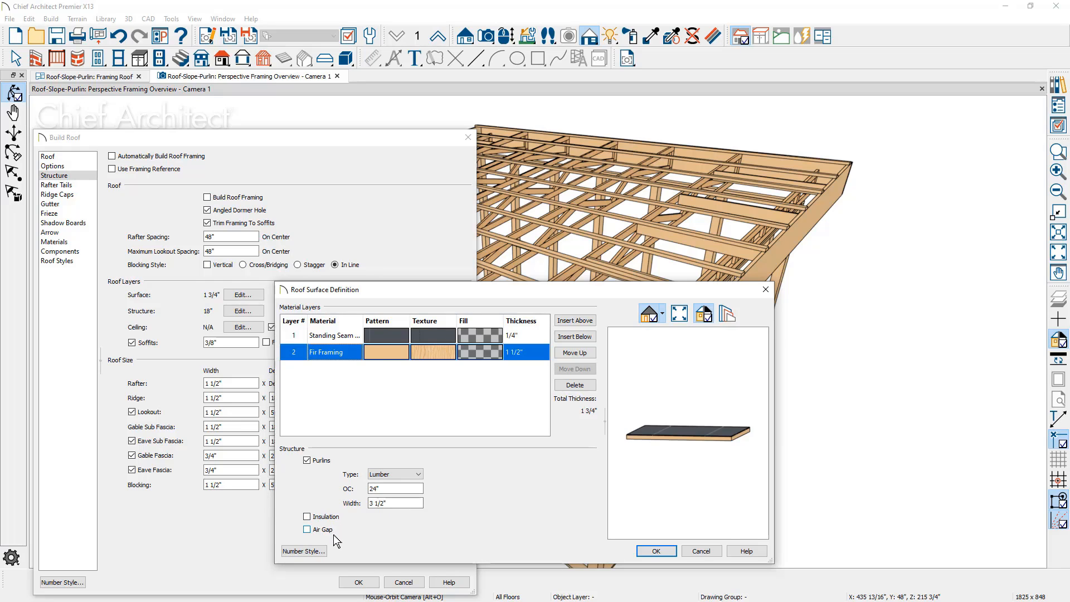
pyautogui.click(656, 551)
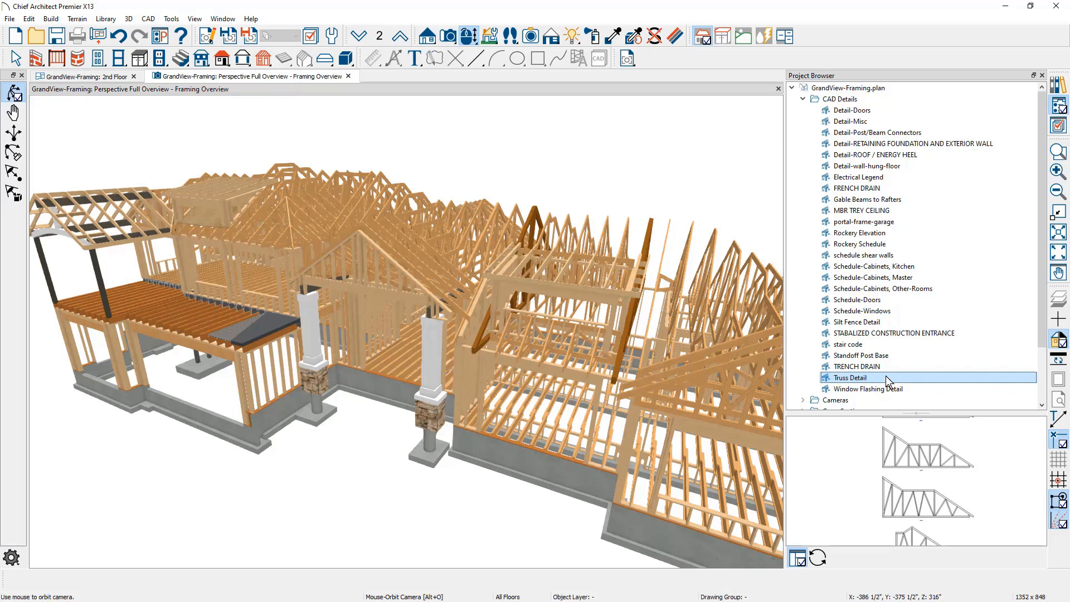
# Open the Truss Detail CAD detail and find the plan trusses that use the sloped truss envelope with a lower flat top section
pyautogui.rightClick(887, 382)
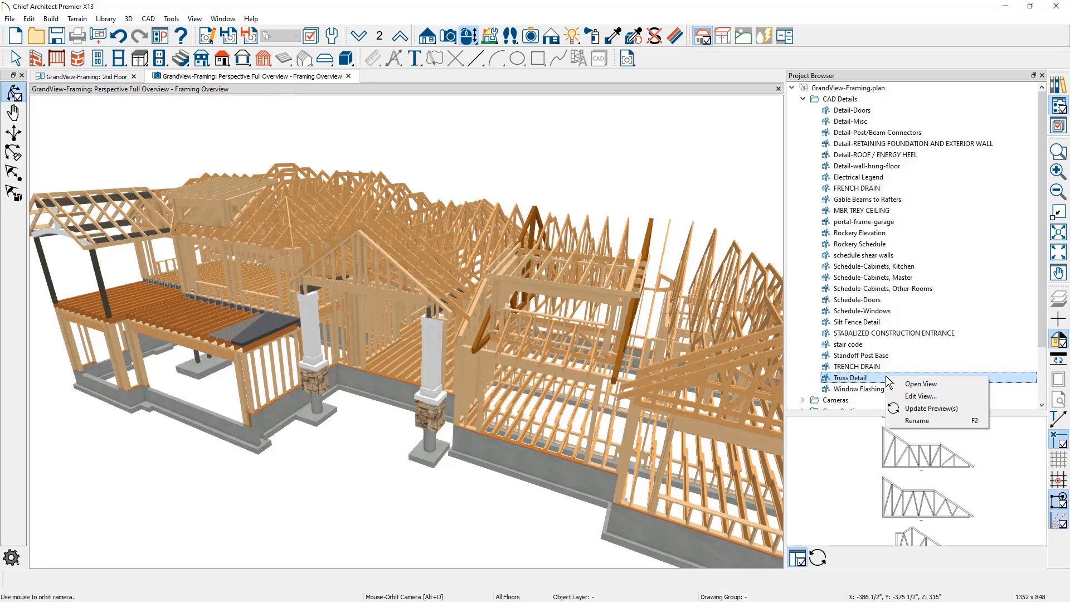
pyautogui.click(918, 383)
pyautogui.moveTo(520, 284); pyautogui.dragTo(543, 445, button='middle')
pyautogui.moveTo(546, 400); pyautogui.dragTo(533, 232, button='middle')
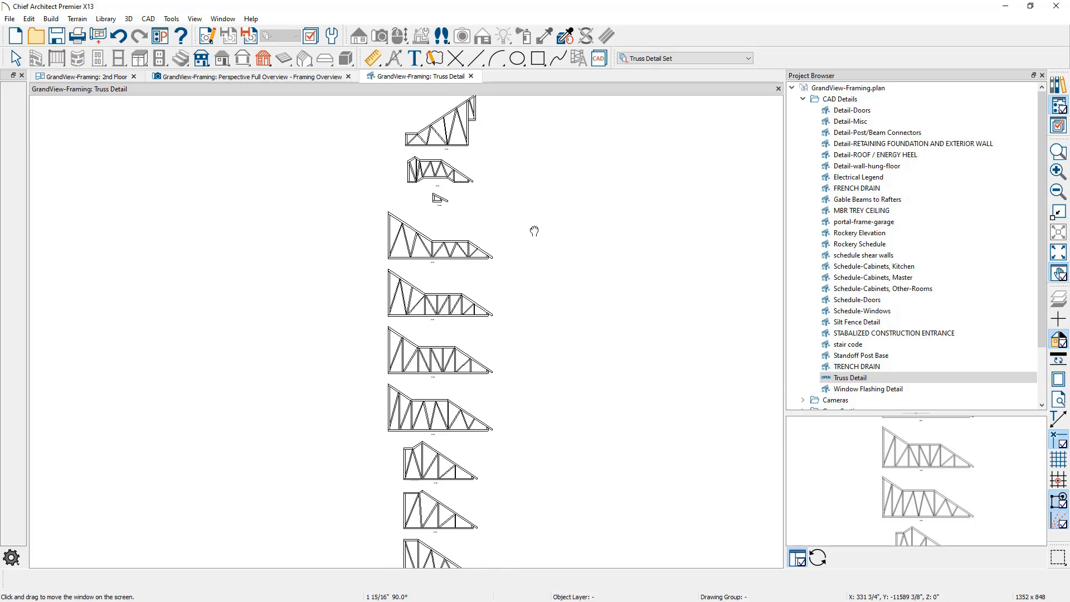
pyautogui.click(465, 258)
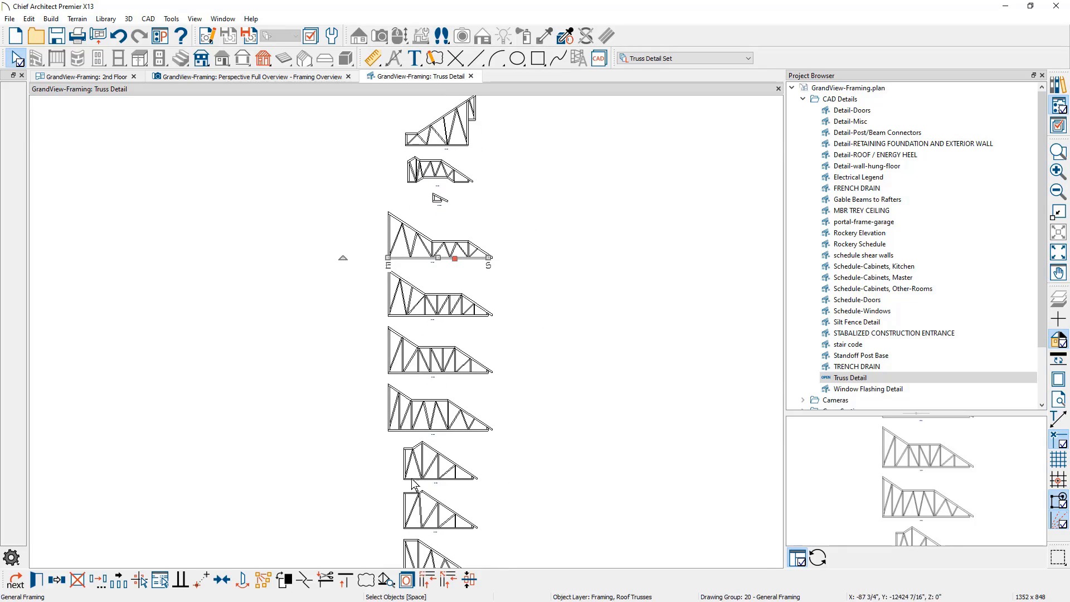
pyautogui.click(386, 579)
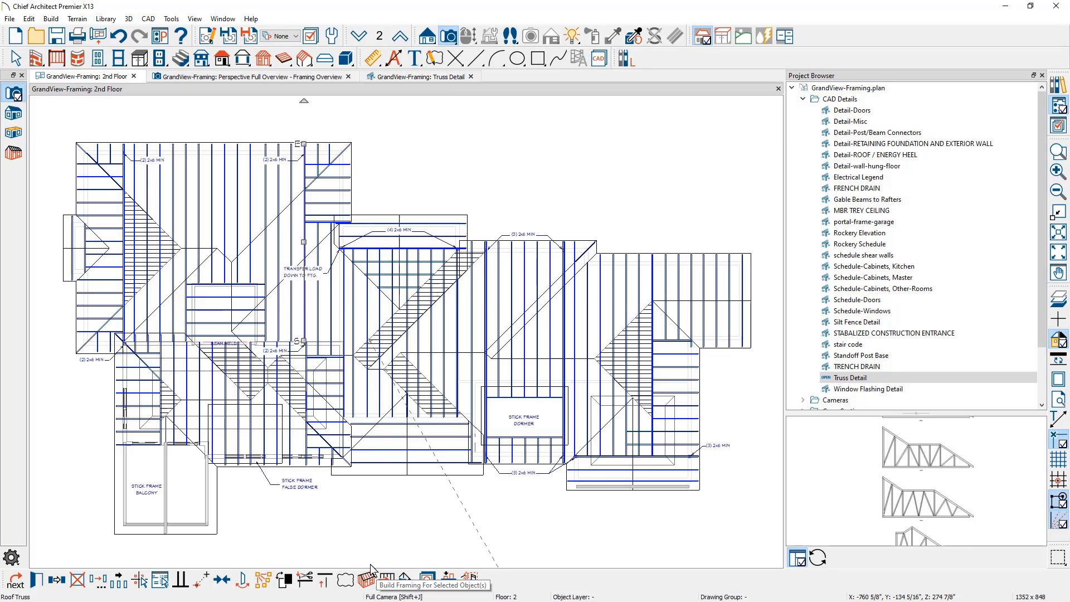
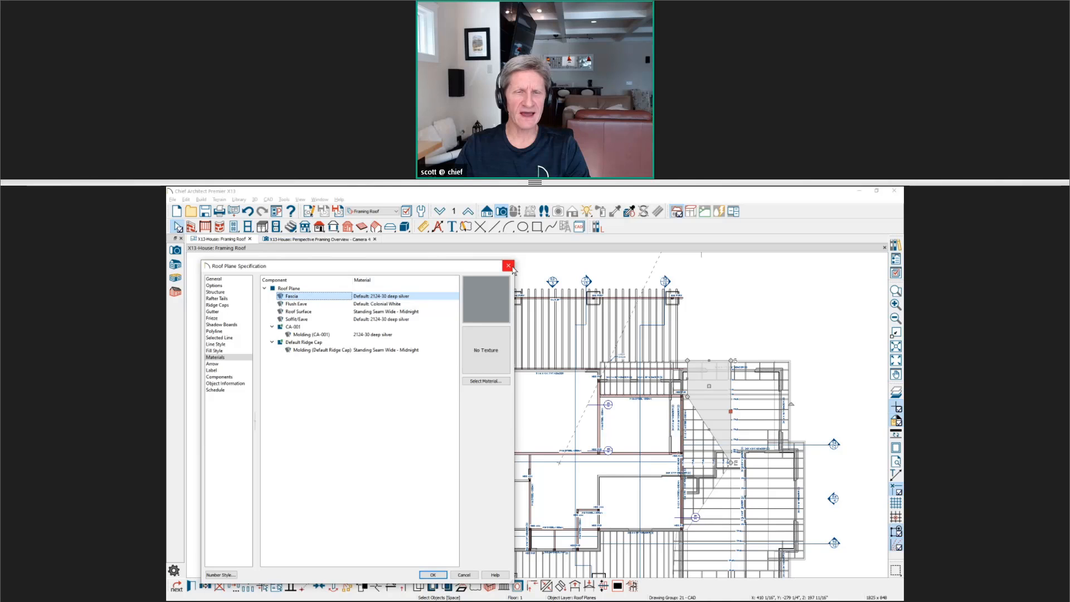
# Switch the X13-House perspective framing overview to the 3D Camera View layer set
pyautogui.click(508, 266)
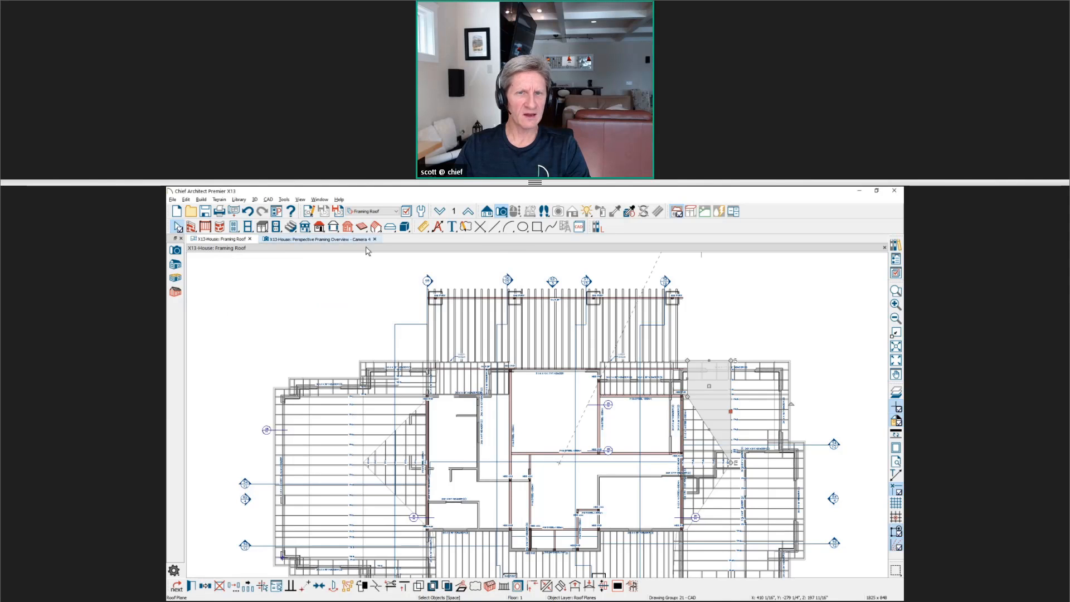
pyautogui.click(345, 239)
pyautogui.scroll(3, 778, 254)
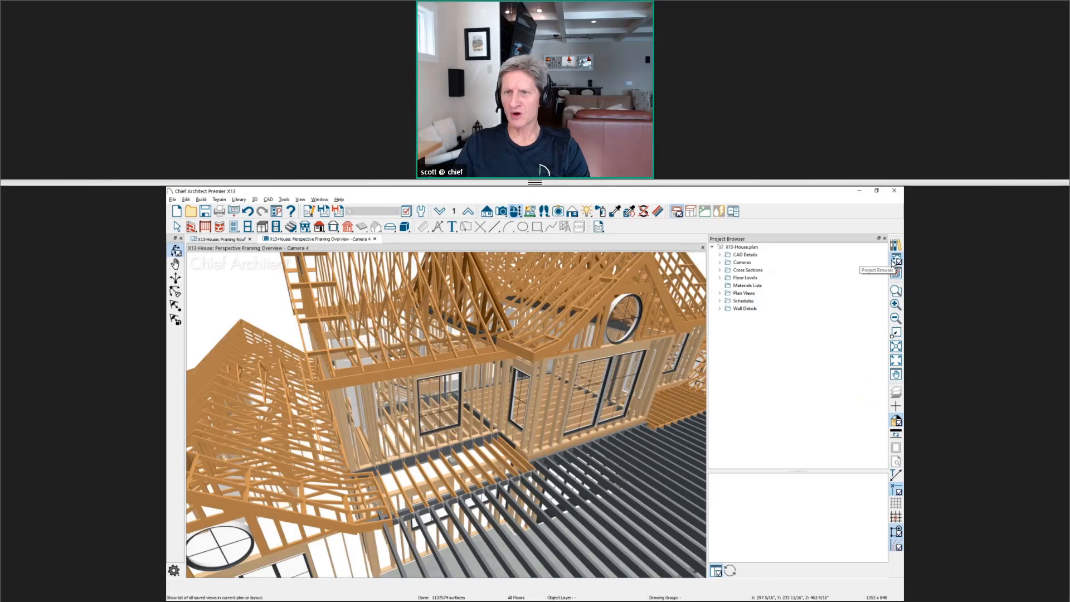
pyautogui.click(894, 260)
pyautogui.click(893, 273)
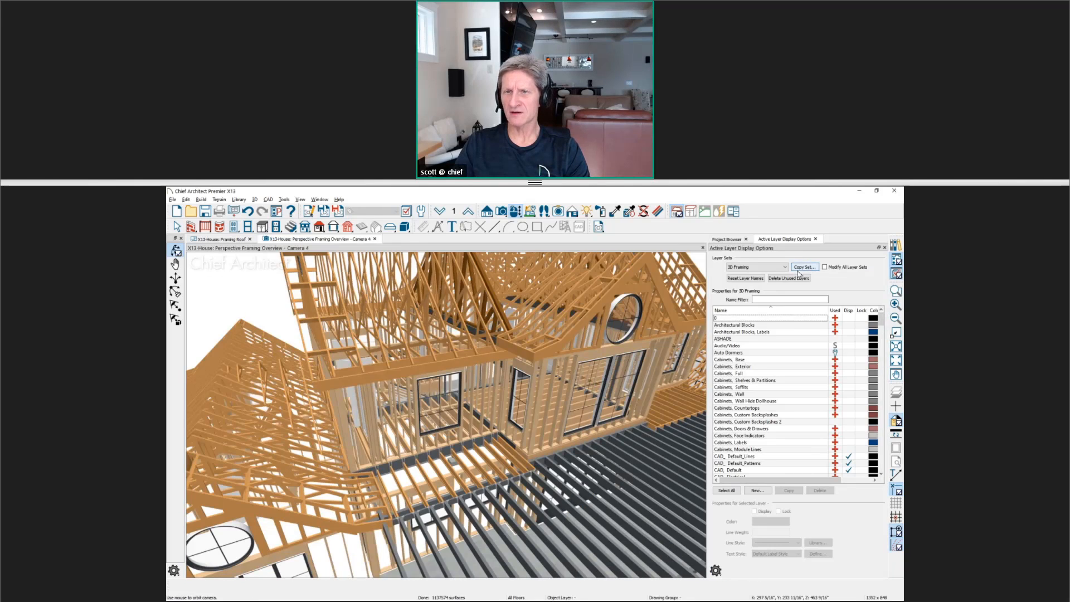
pyautogui.click(771, 267)
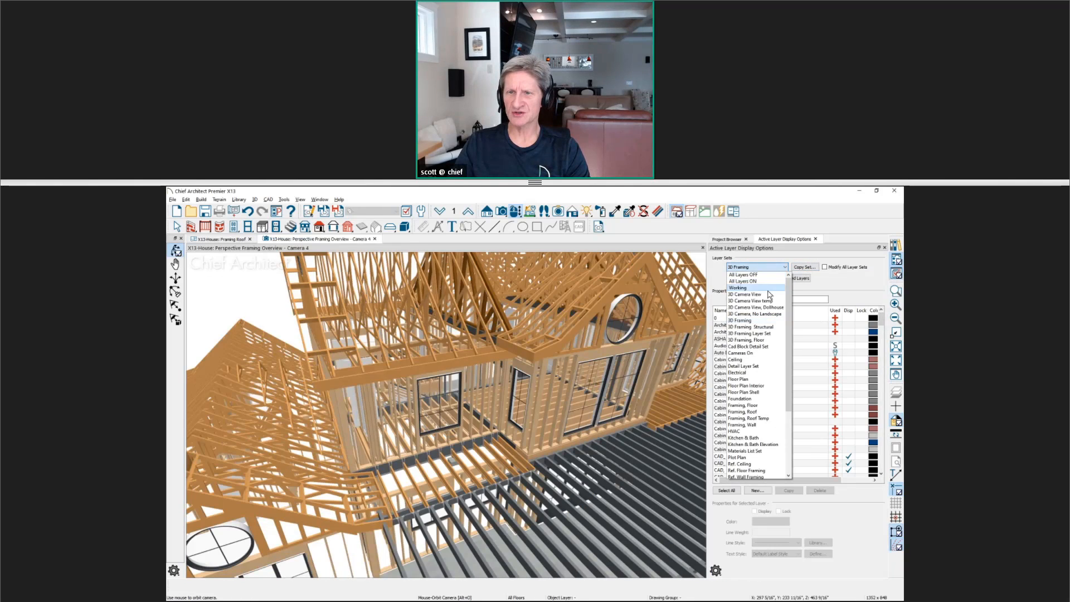
pyautogui.click(744, 294)
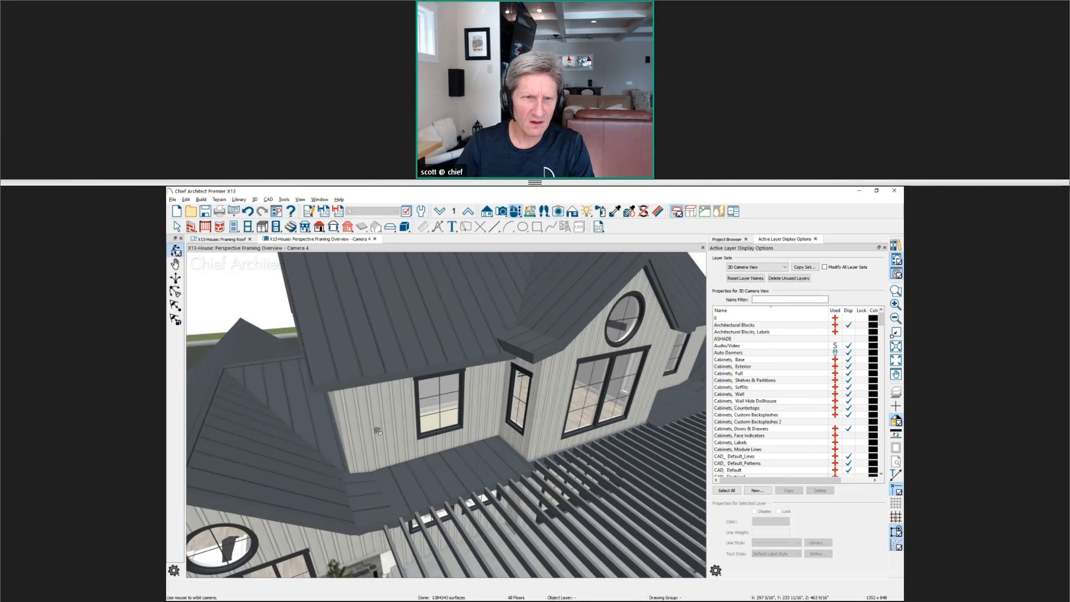
# Examine the fascia and molding materials in the specification of the upper gable's roof plane
pyautogui.moveTo(379, 433); pyautogui.dragTo(473, 441)
pyautogui.moveTo(473, 440); pyautogui.dragTo(471, 442, button='middle')
pyautogui.moveTo(471, 442); pyautogui.dragTo(450, 412)
pyautogui.scroll(2, 450, 412)
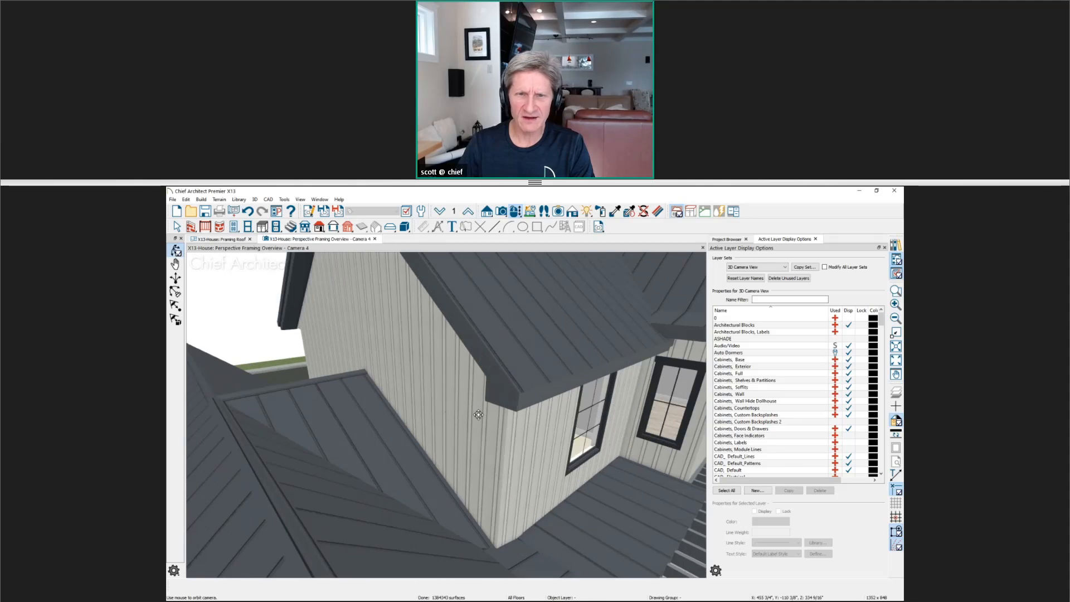
pyautogui.moveTo(542, 444); pyautogui.dragTo(529, 462, button='middle')
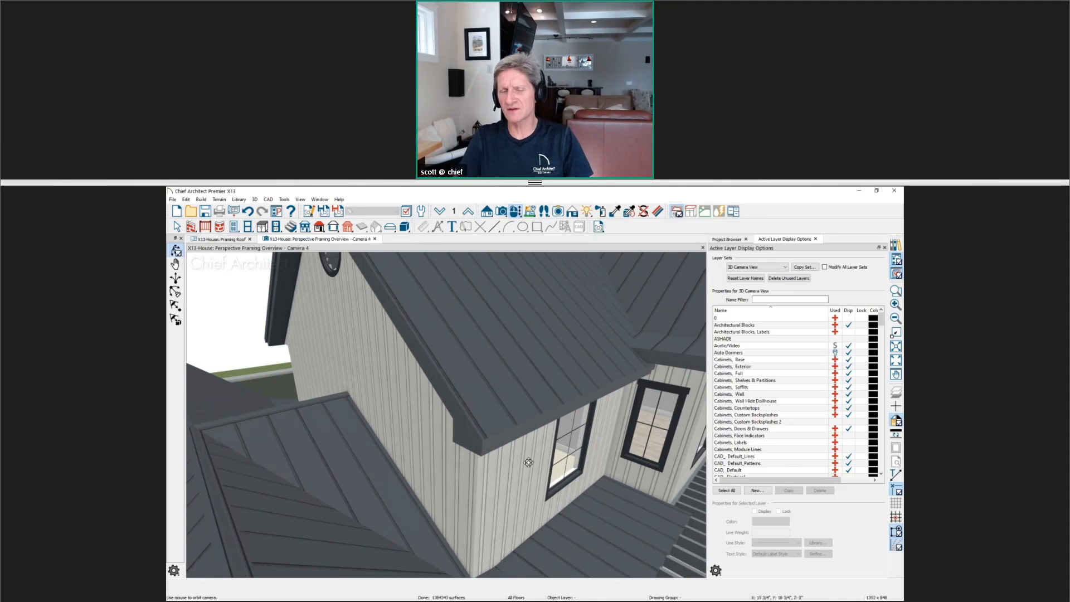
pyautogui.click(557, 373)
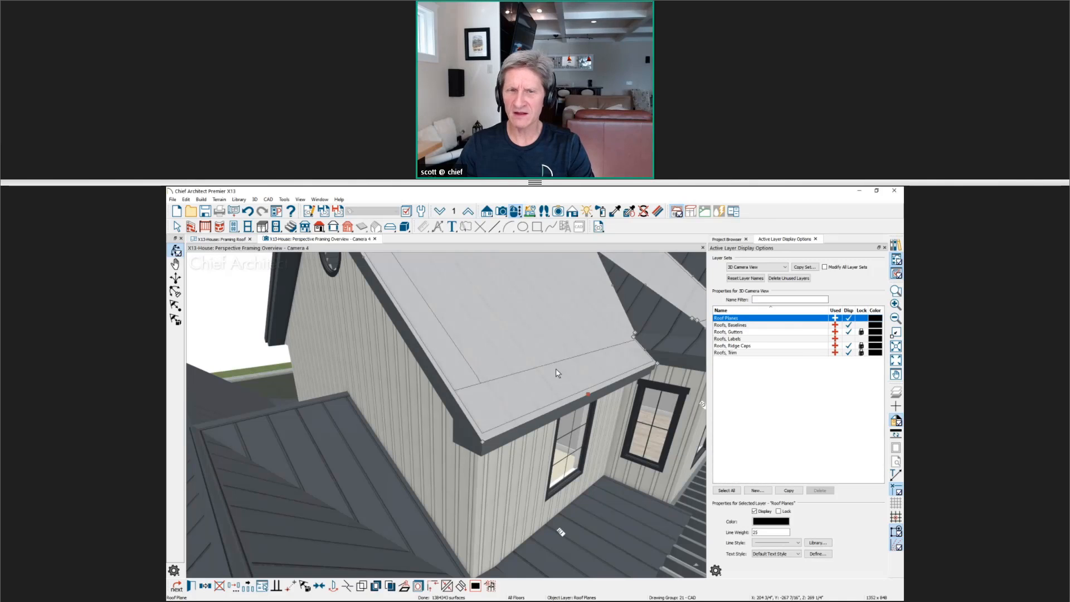
pyautogui.doubleClick(556, 371)
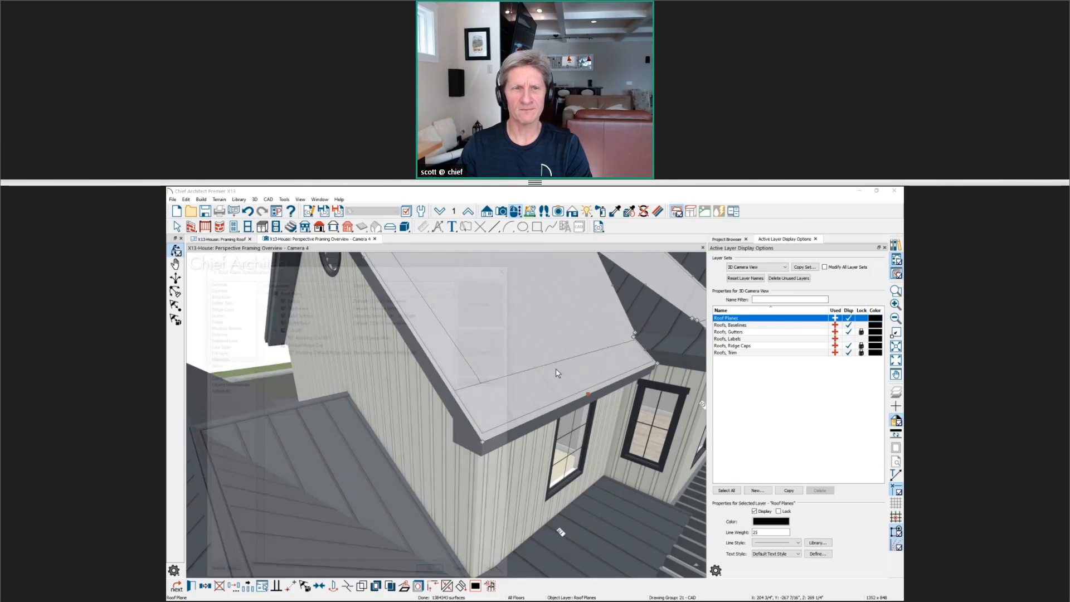
pyautogui.click(355, 296)
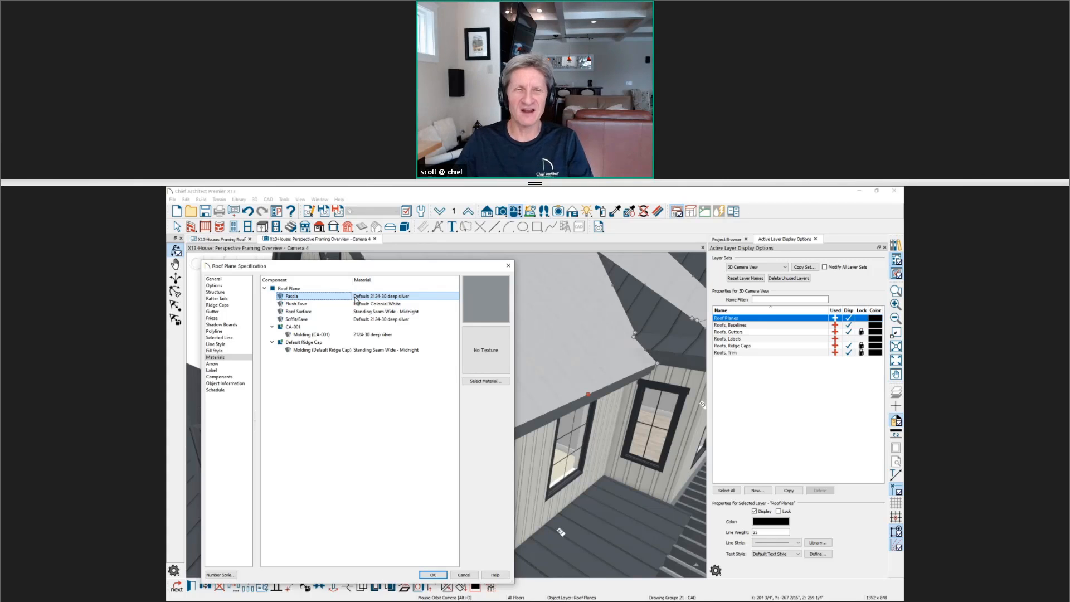
pyautogui.click(509, 267)
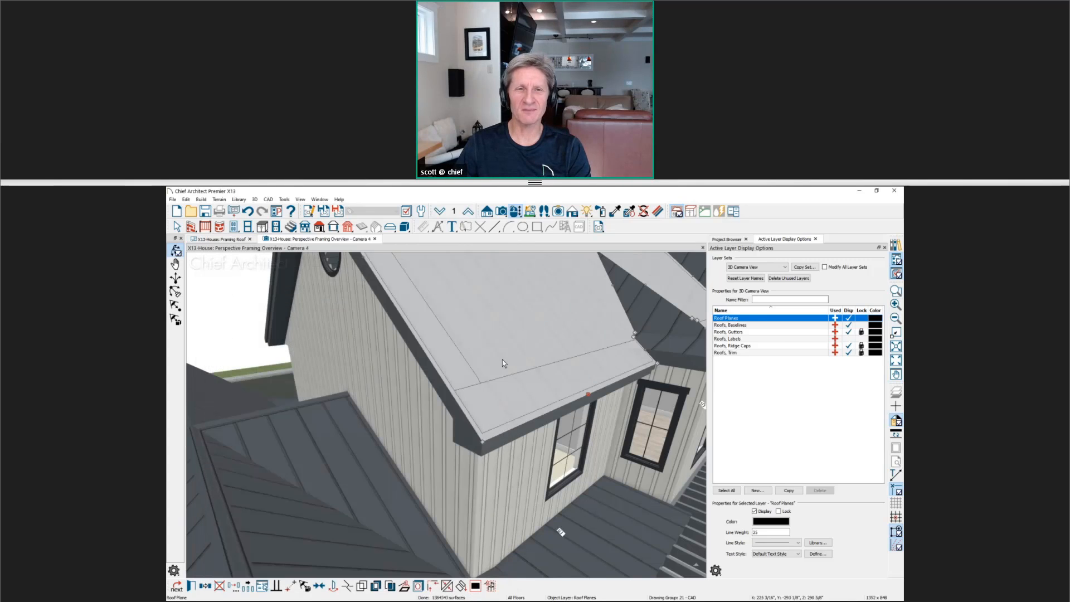
pyautogui.moveTo(519, 363); pyautogui.dragTo(483, 385, button='middle')
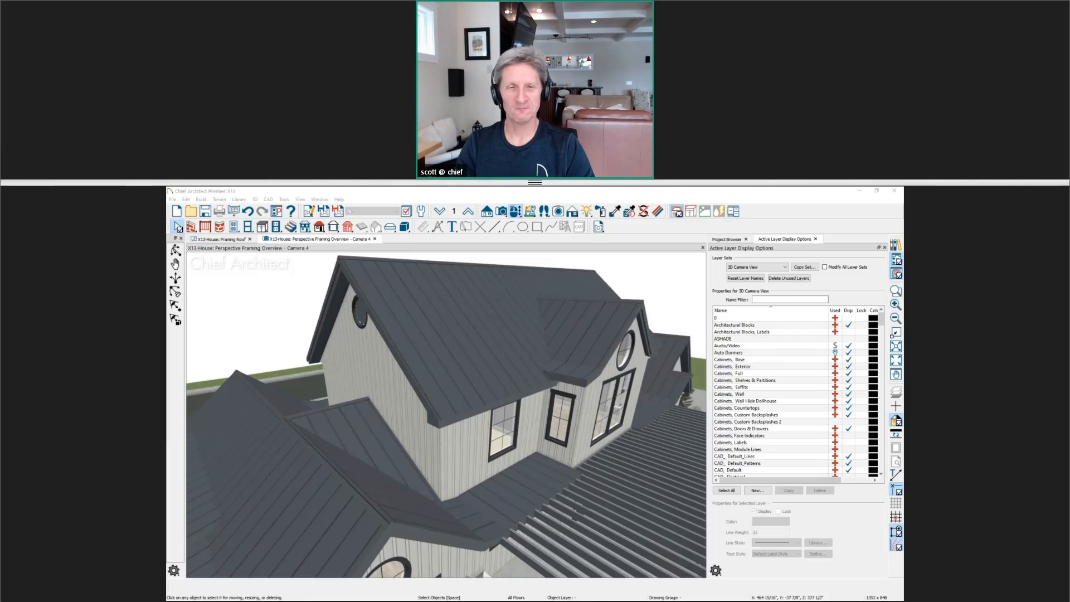
# Show the Roof Framing - Questions slide in Windows Photo Viewer, and return to Chief Architect
pyautogui.hotkey('alt', 'Tab')
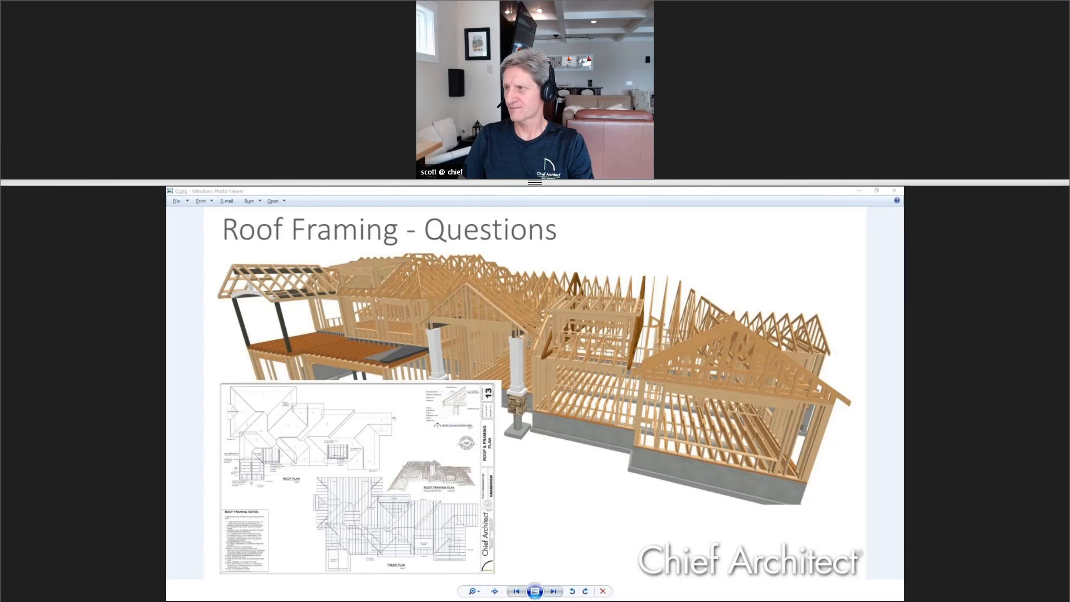
pyautogui.click(543, 408)
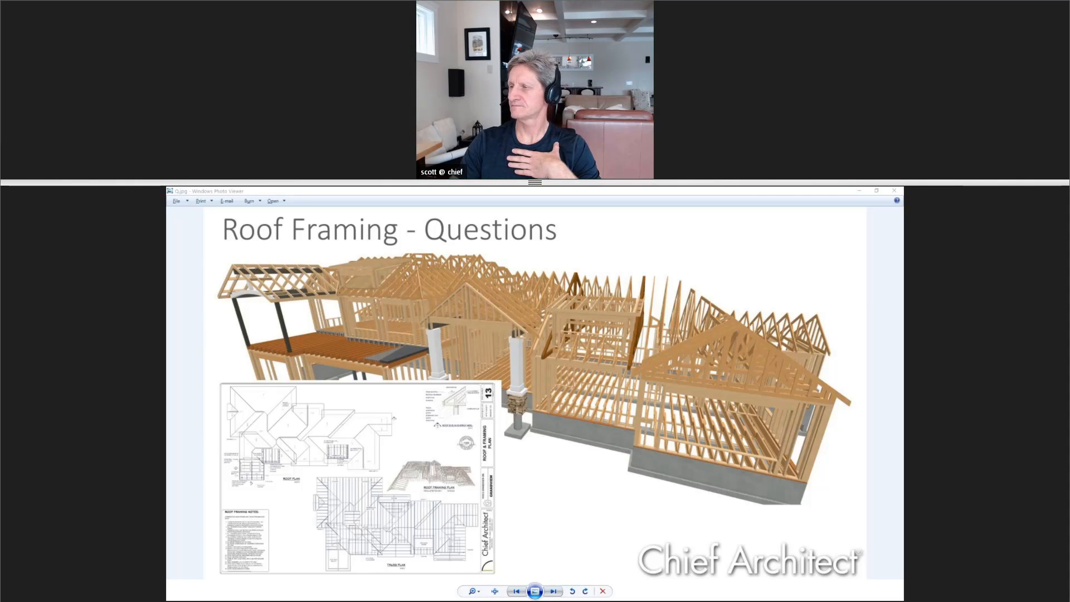
pyautogui.click(859, 190)
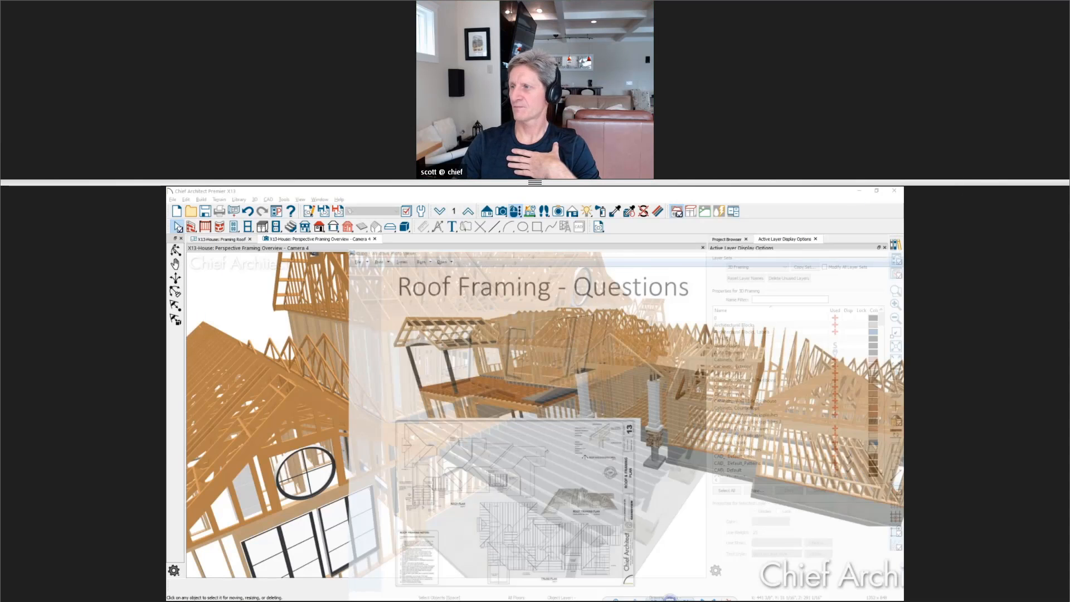
# Examine the decorative rafter tails from several angles in the Wall-Dormer-Rafter-Tails perspective framing overview
pyautogui.moveTo(695, 373); pyautogui.dragTo(394, 386)
pyautogui.moveTo(476, 338); pyautogui.dragTo(375, 406)
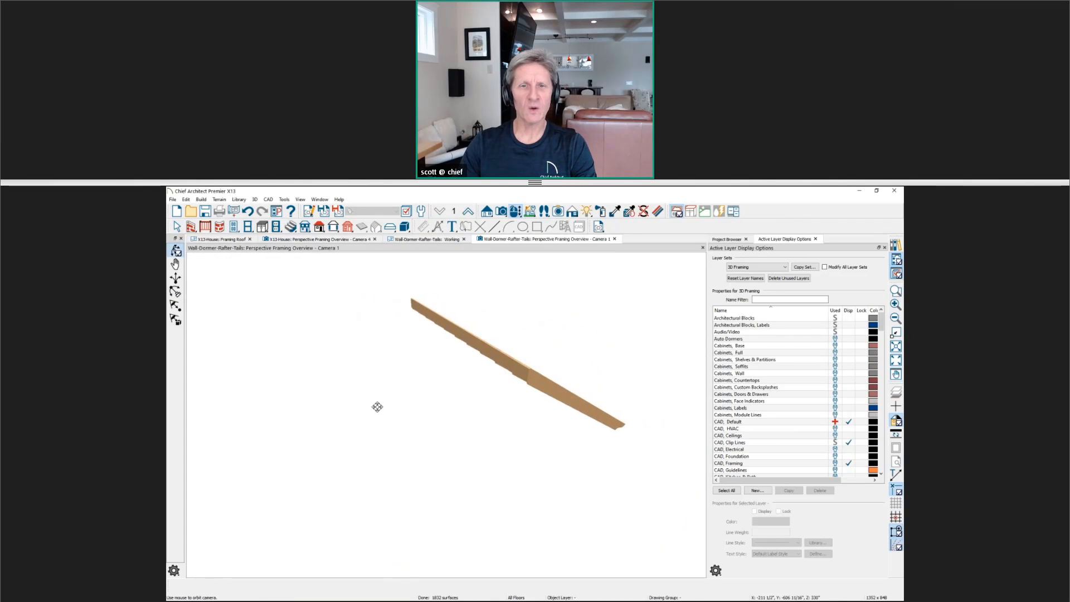
pyautogui.moveTo(595, 397); pyautogui.dragTo(406, 424)
pyautogui.scroll(4, 430, 426)
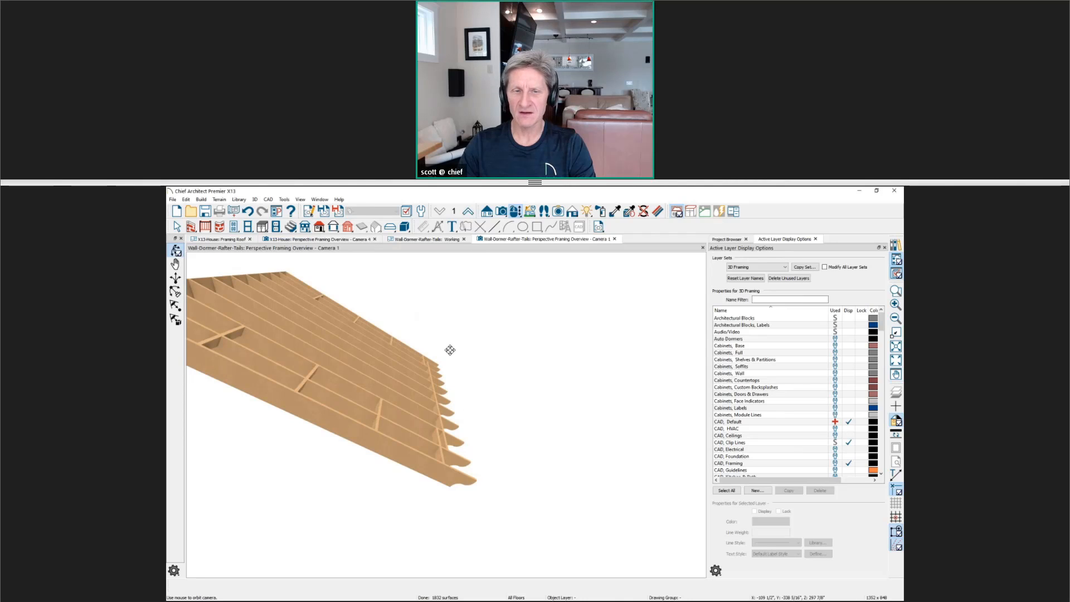
pyautogui.moveTo(466, 474); pyautogui.dragTo(436, 460)
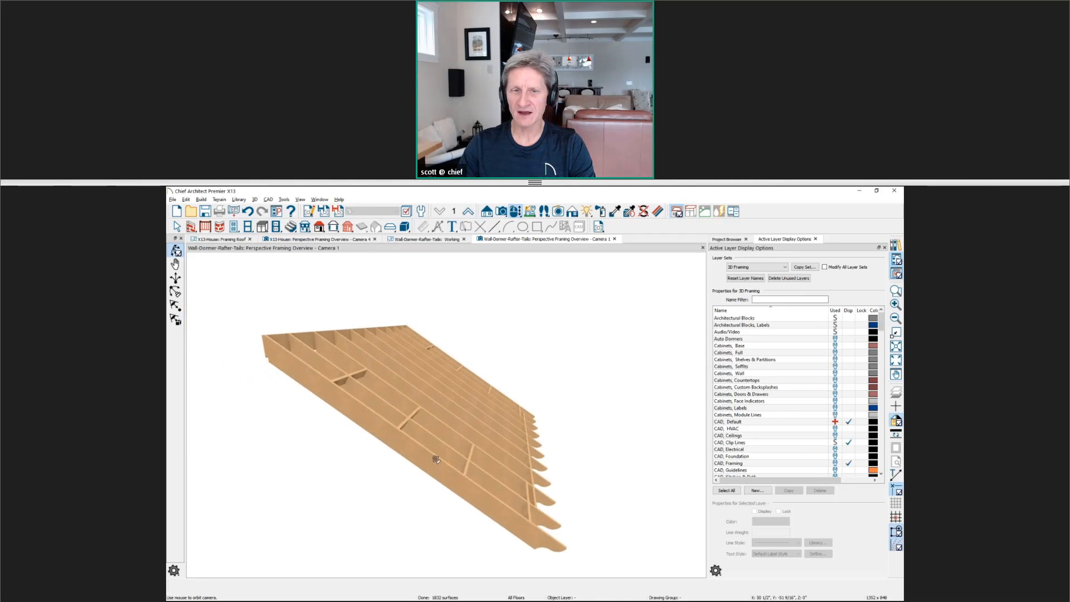
pyautogui.moveTo(447, 476); pyautogui.dragTo(424, 479, button='middle')
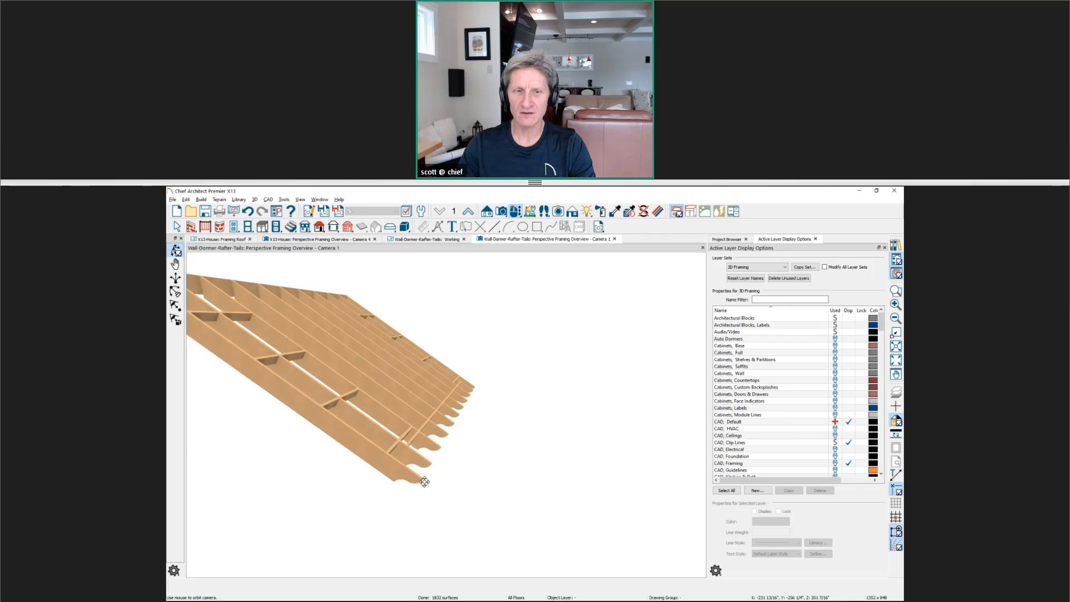
pyautogui.moveTo(424, 479); pyautogui.dragTo(506, 511)
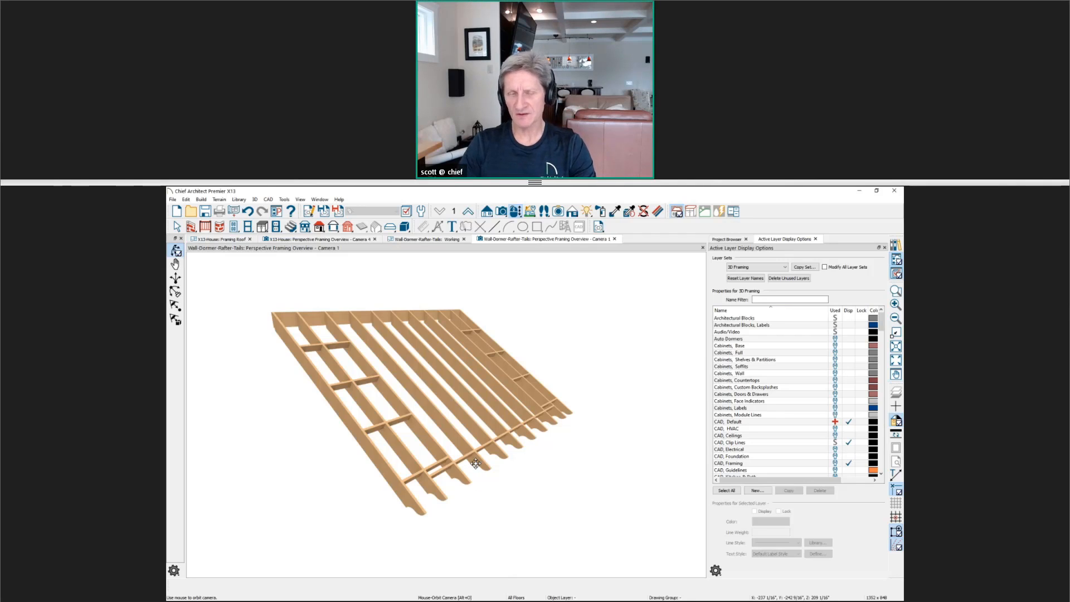
# Enable Eave Sub Fascia for the roof plane above the rafter tails, rebuild its framing and check it in 3D
pyautogui.click(437, 240)
pyautogui.scroll(2, 483, 311)
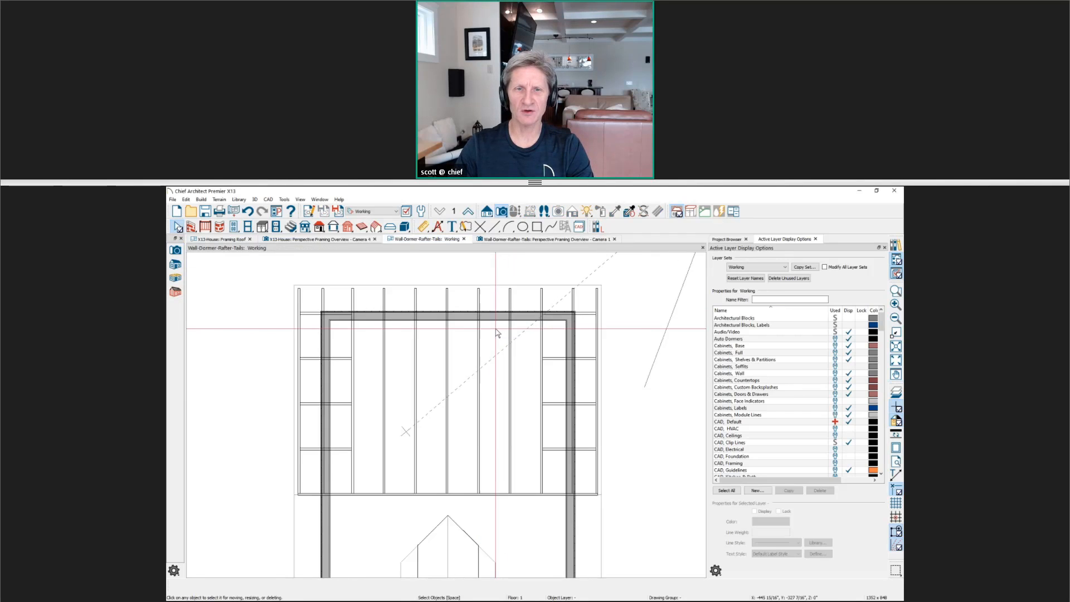
pyautogui.click(470, 289)
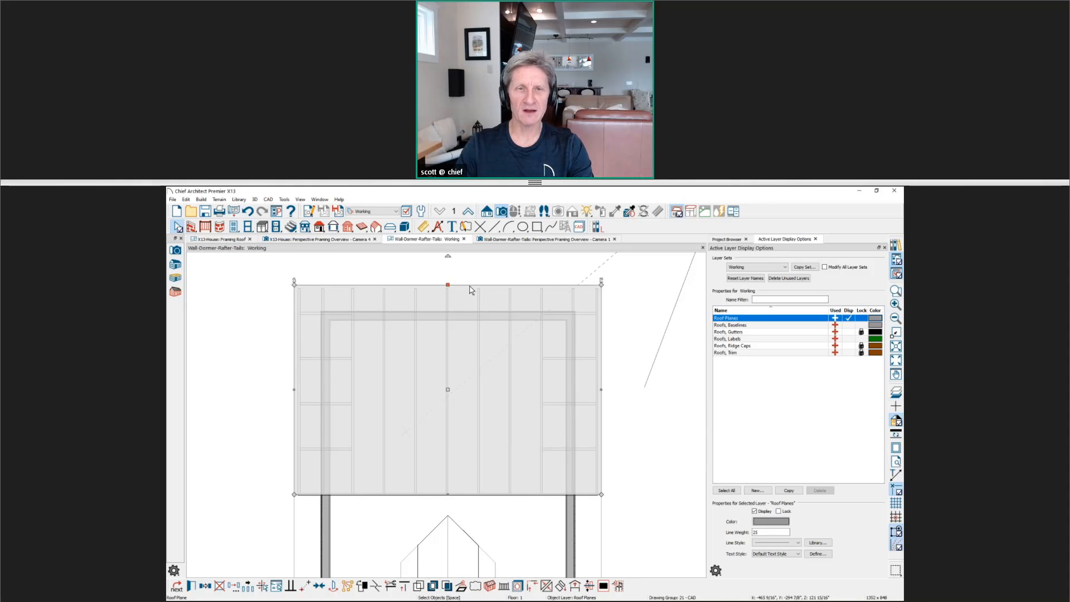
pyautogui.doubleClick(470, 289)
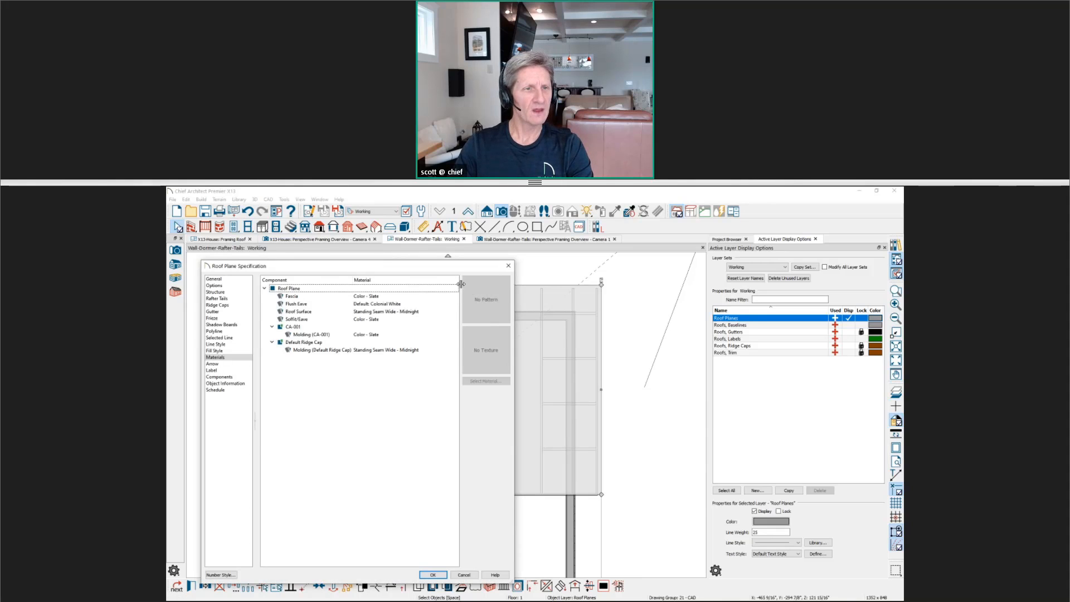
pyautogui.click(239, 292)
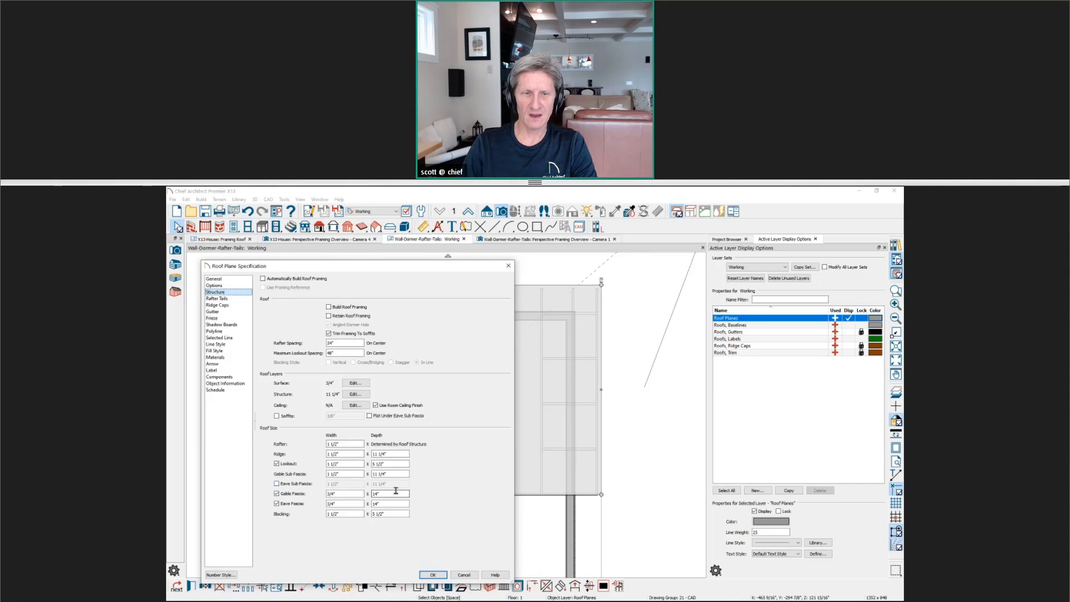
pyautogui.click(277, 484)
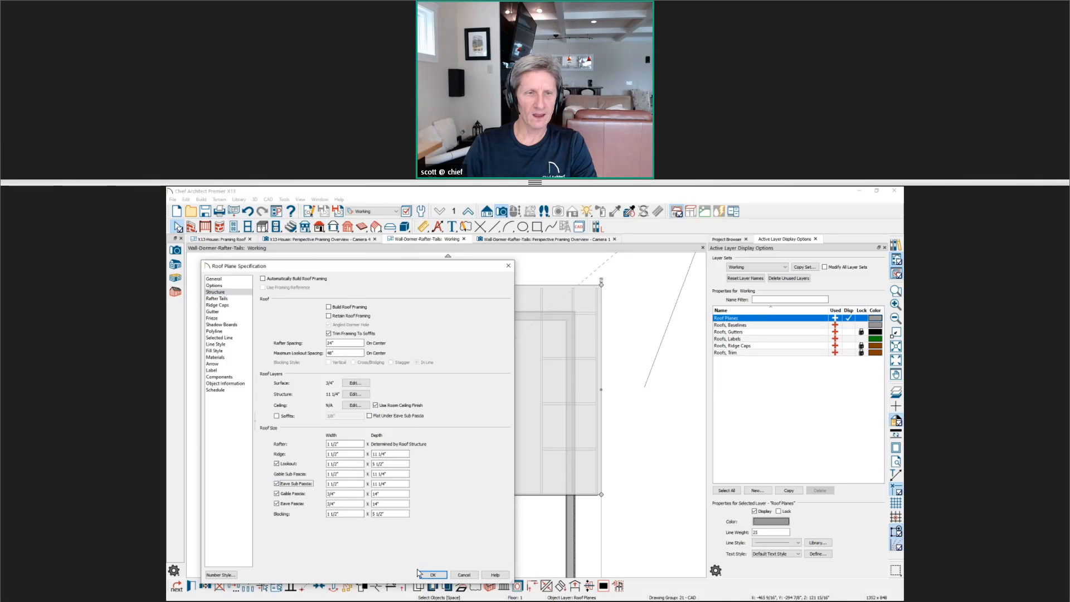
pyautogui.click(437, 575)
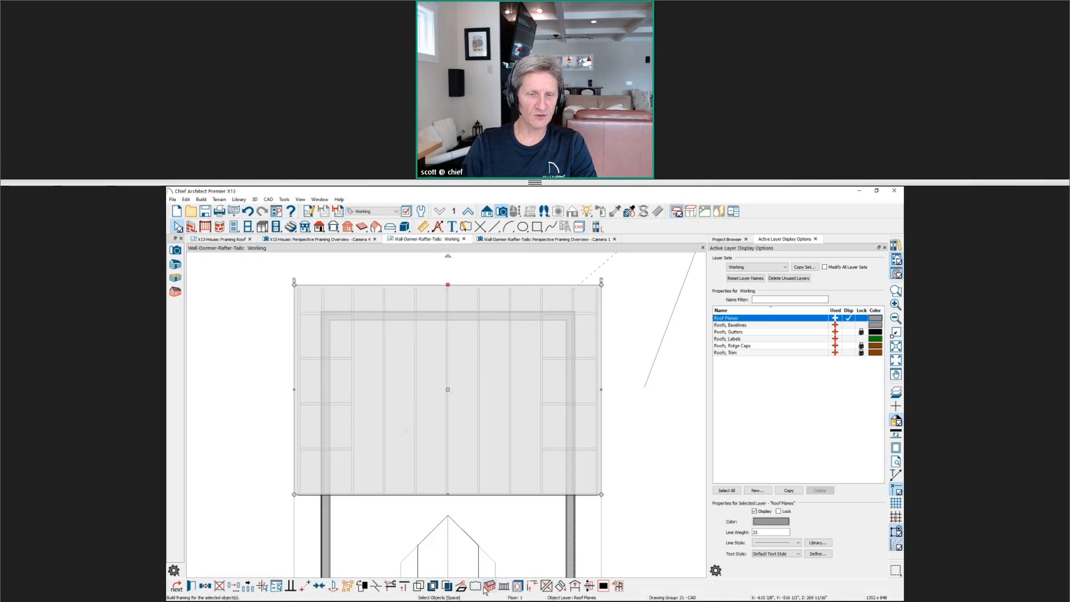
pyautogui.press('Escape')
pyautogui.scroll(3, 463, 278)
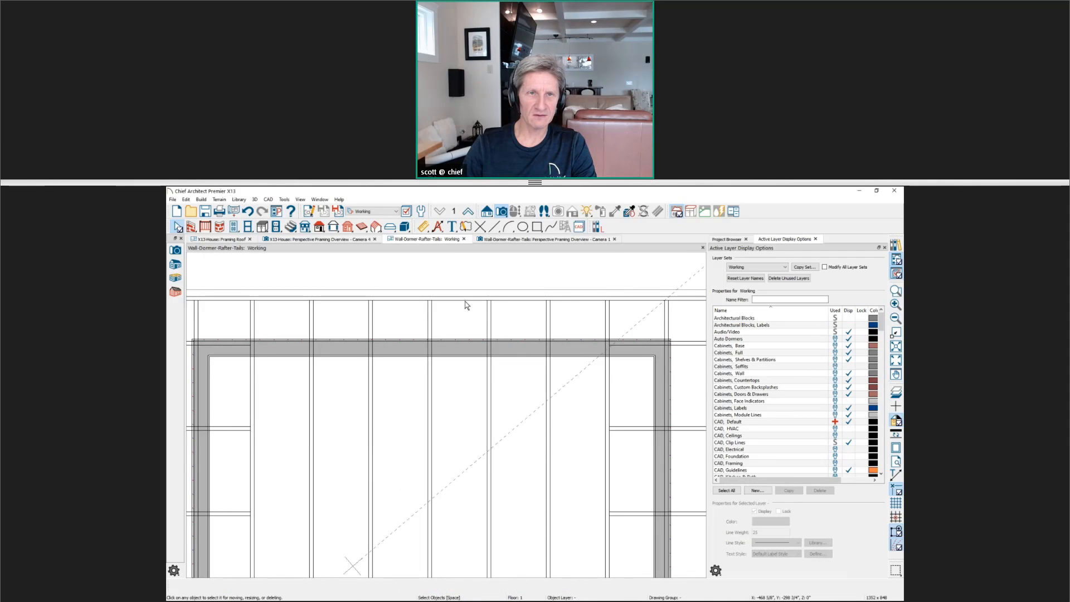
pyautogui.click(508, 239)
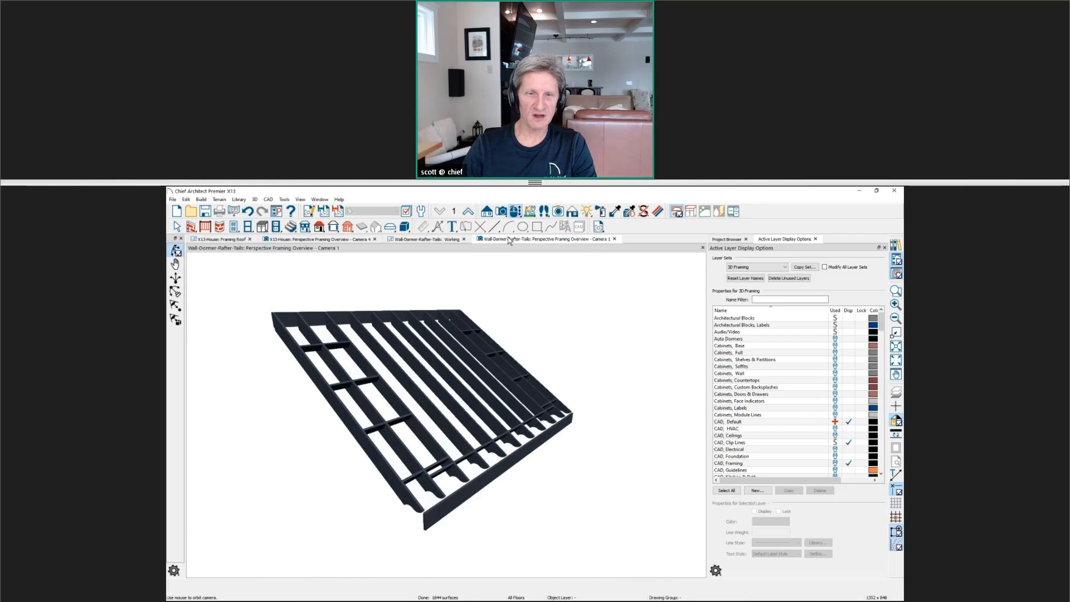
# In the Wall-Dormer-Rafter-Tails working plan, turn off Eave Sub Fascia in the structure settings of the roof plane
pyautogui.click(444, 240)
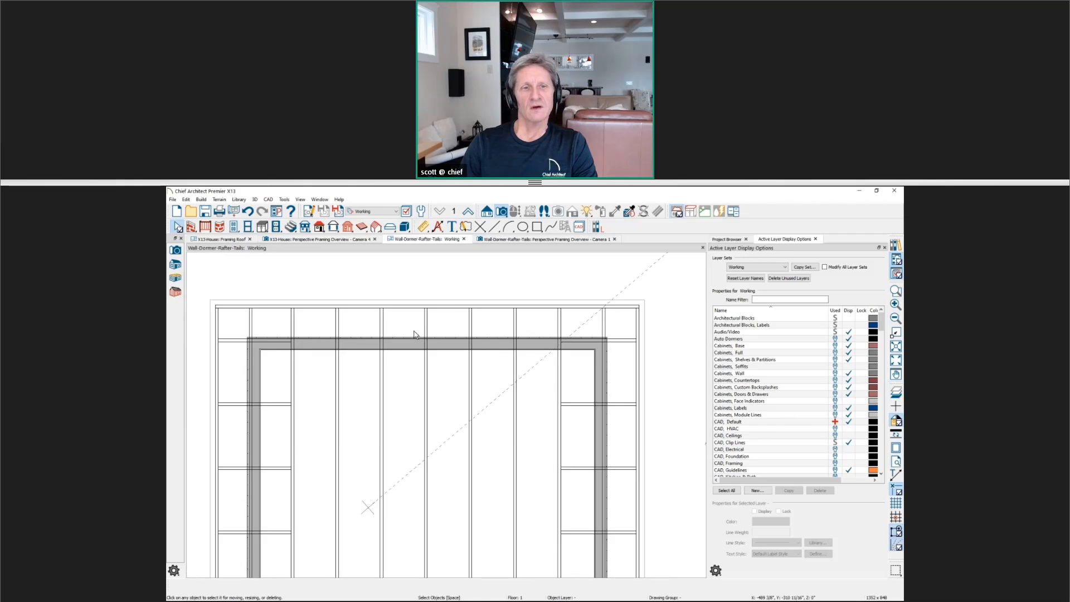
pyautogui.scroll(-1, 413, 334)
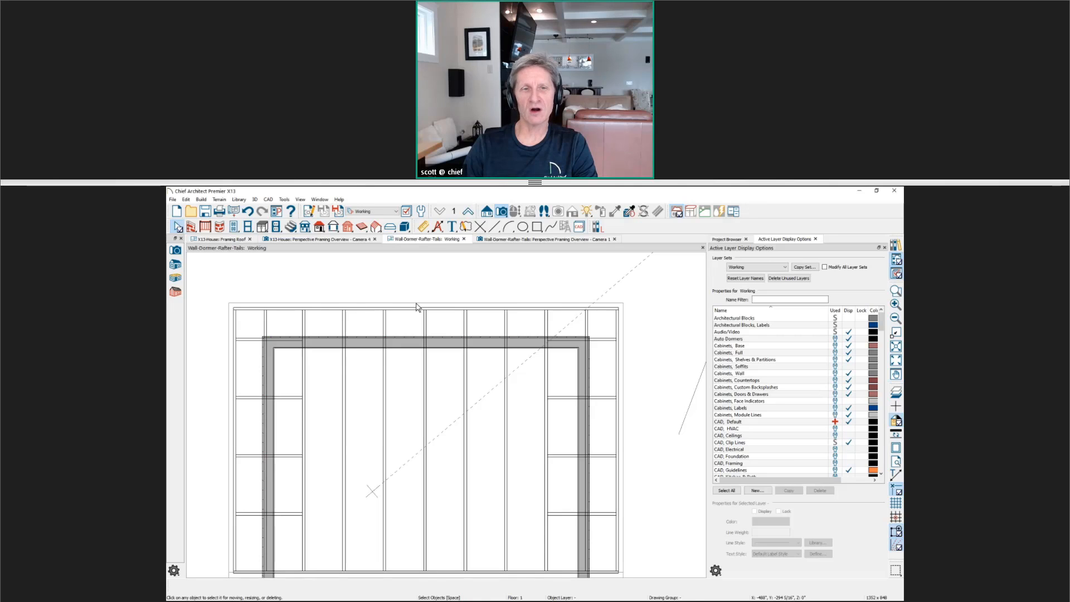
pyautogui.click(417, 306)
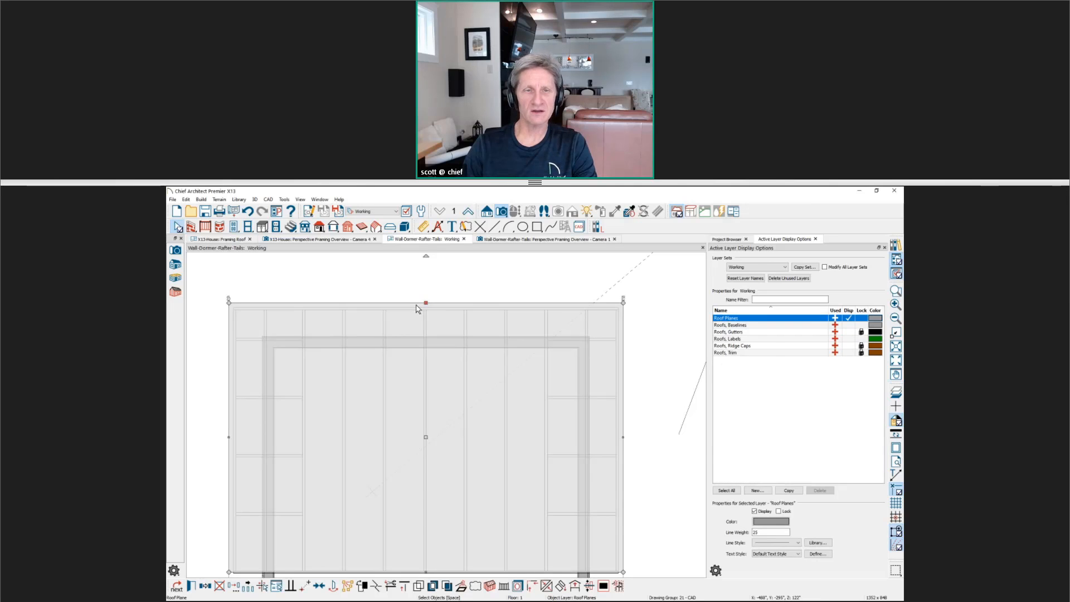
pyautogui.doubleClick(455, 332)
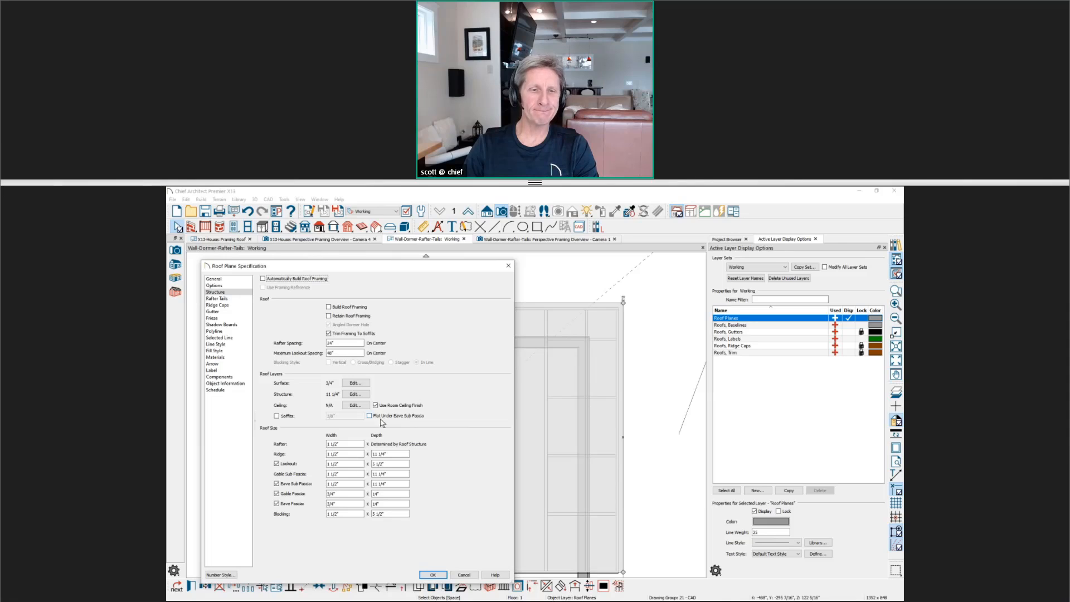
pyautogui.click(286, 484)
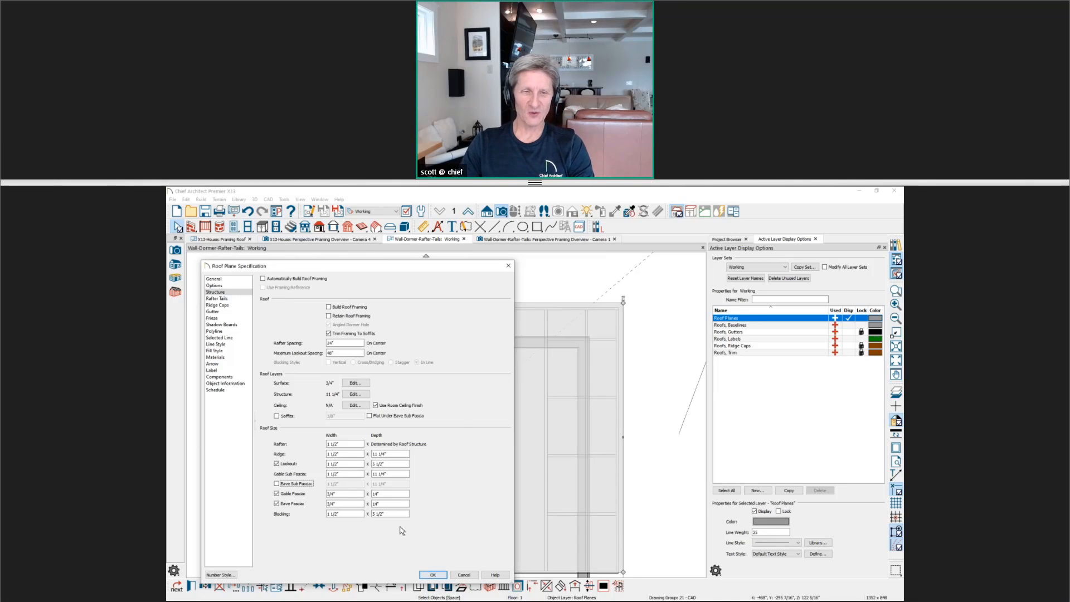
# Try a Gable Sub Fascia width of 0, set it back to 1 1/2" and accept the roof plane settings
pyautogui.doubleClick(336, 473)
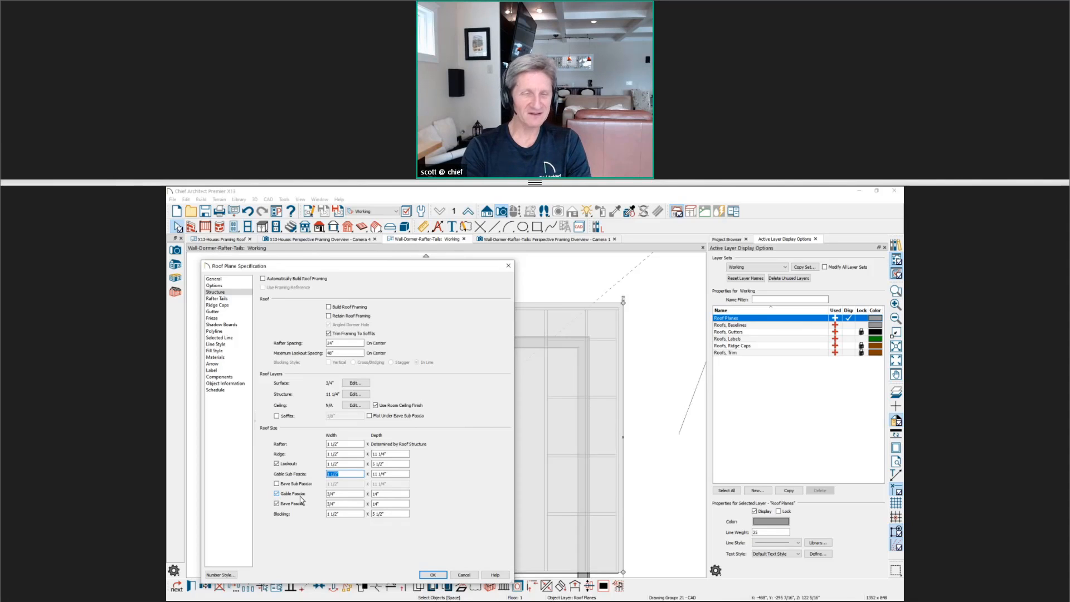
pyautogui.write('0')
pyautogui.click(394, 474)
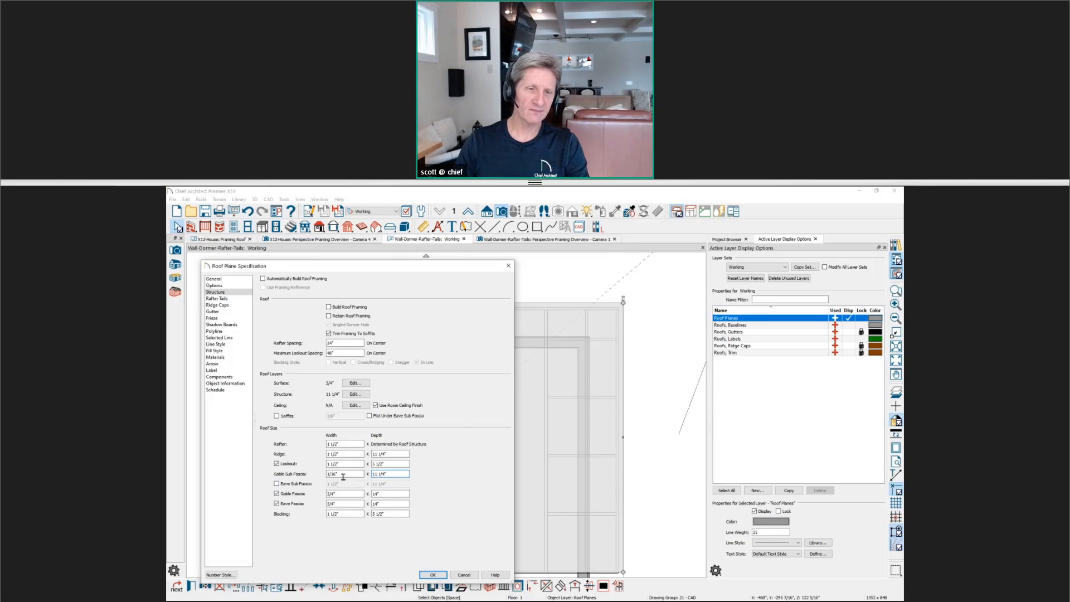
pyautogui.hotkey('shift', 'Tab')
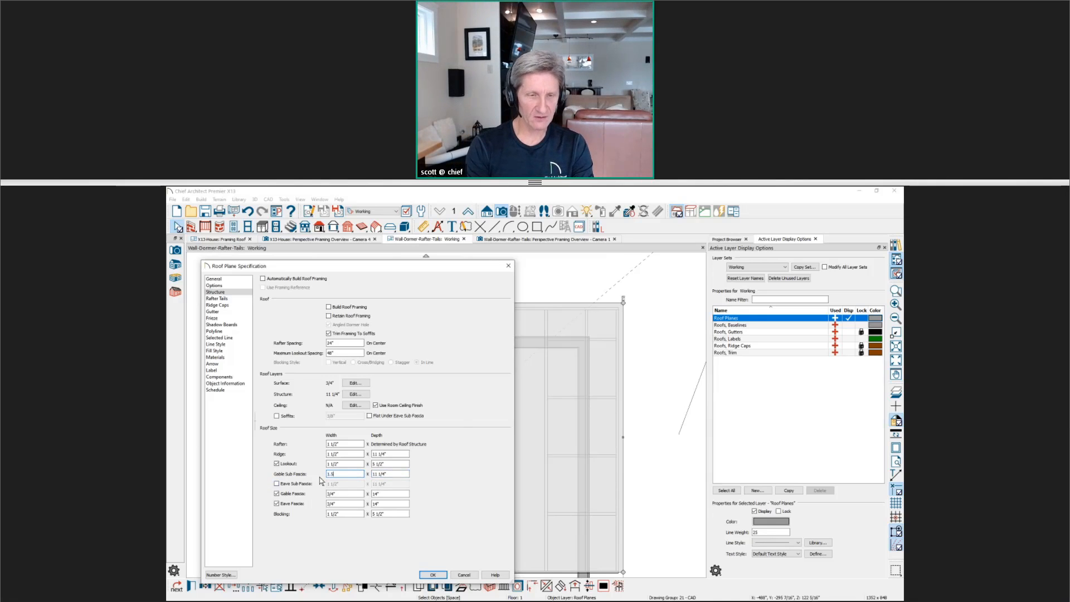
pyautogui.press('Tab')
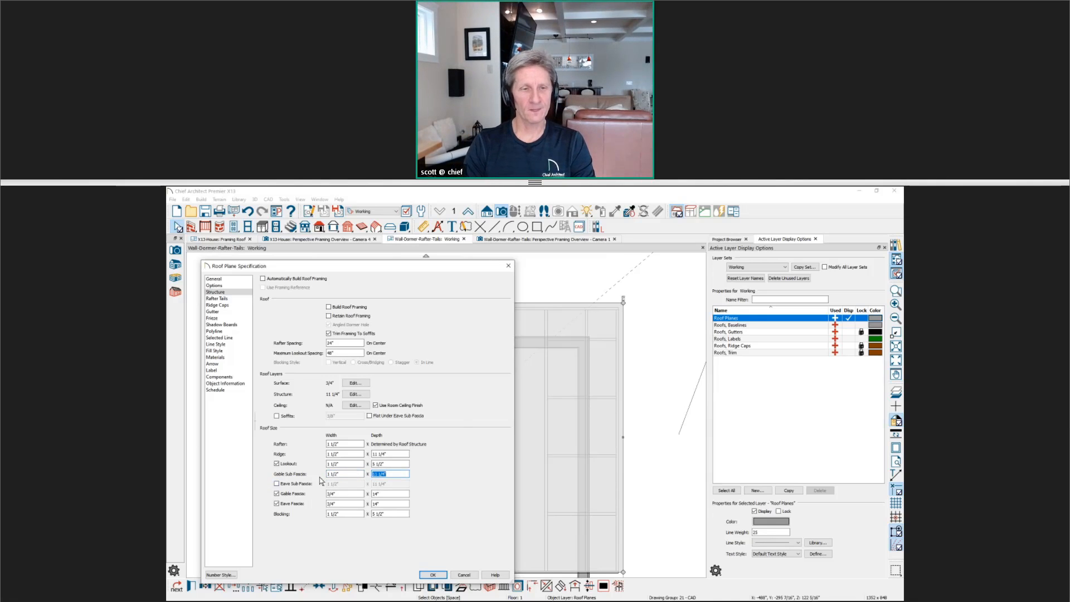
pyautogui.click(439, 575)
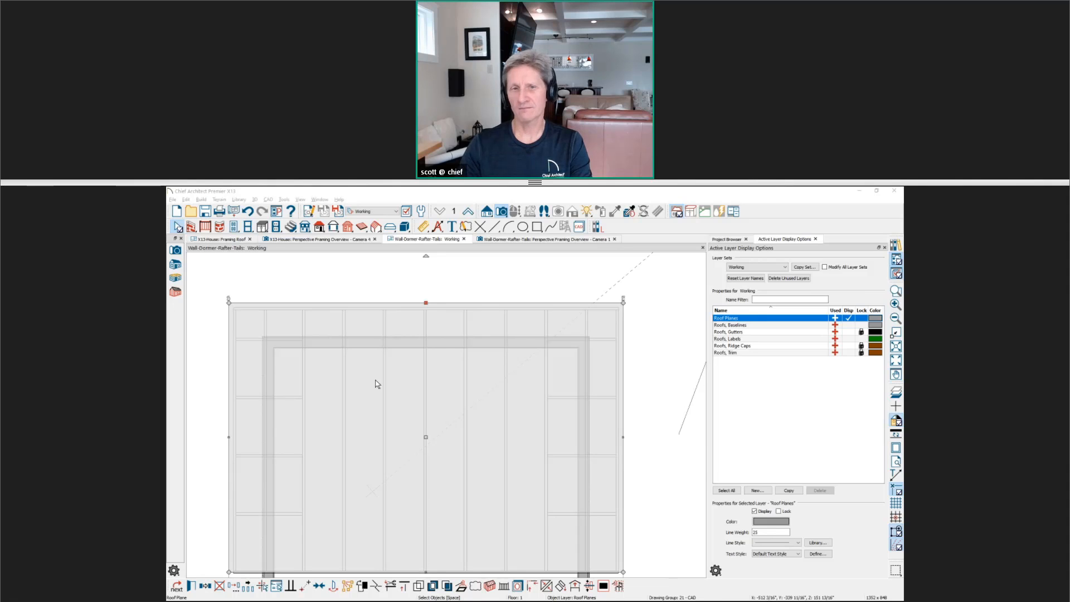
# Show the Roof Framing - Questions slide in Windows Photo Viewer and examine its gable truss framing up close
pyautogui.hotkey('alt', 'Tab')
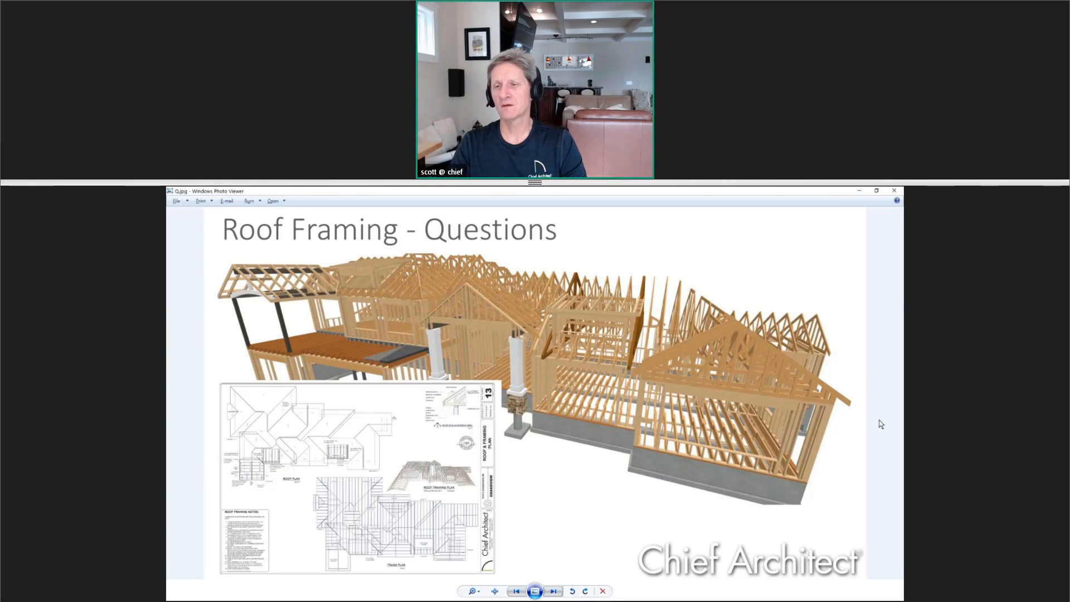
pyautogui.scroll(4, 879, 423)
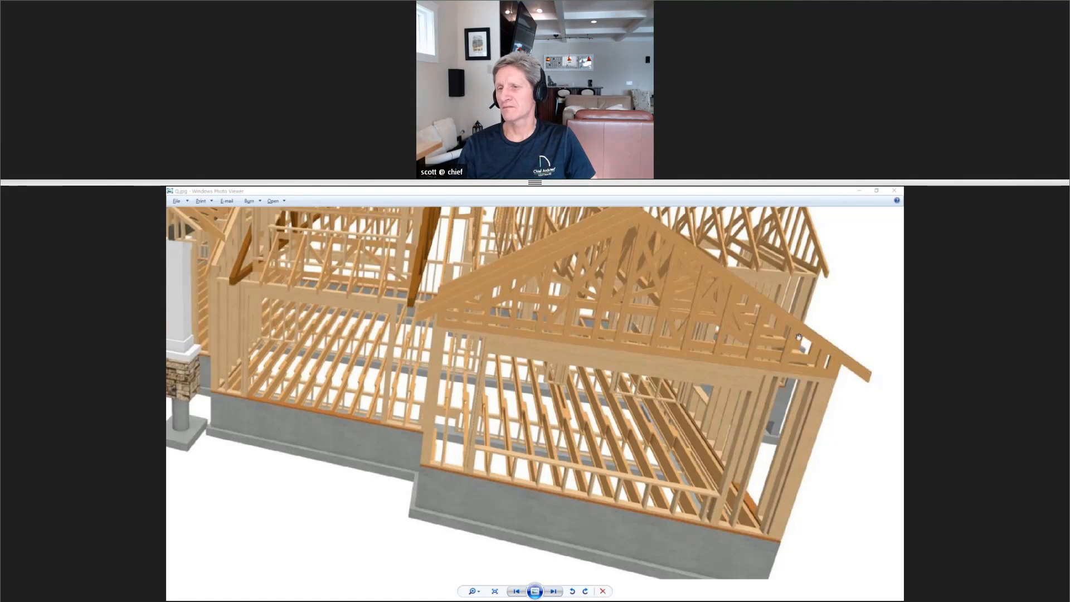
pyautogui.scroll(-5, 733, 383)
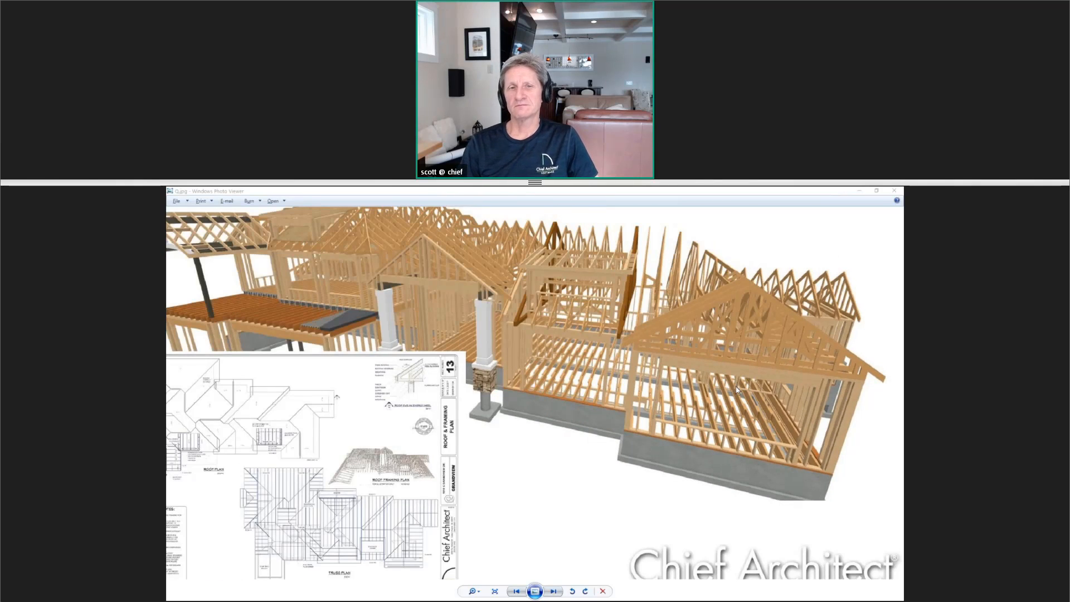
pyautogui.scroll(-2, 734, 386)
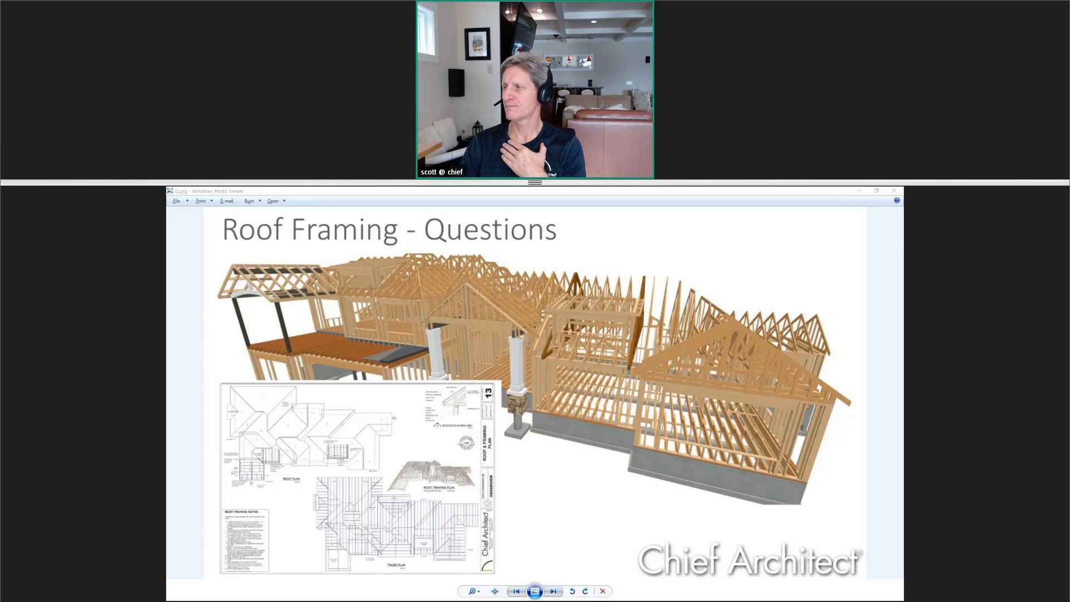
# Bring up the Truss-Detail image, examine the eave and truss heel at full size, and return to the Questions slide
pyautogui.moveTo(903, 285); pyautogui.dragTo(715, 242)
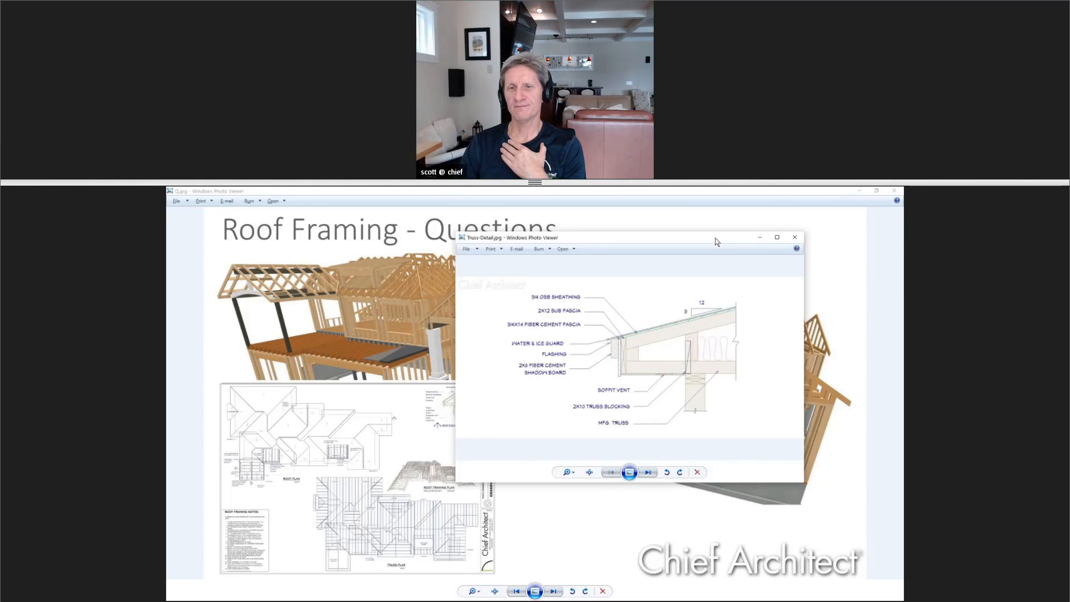
pyautogui.click(777, 236)
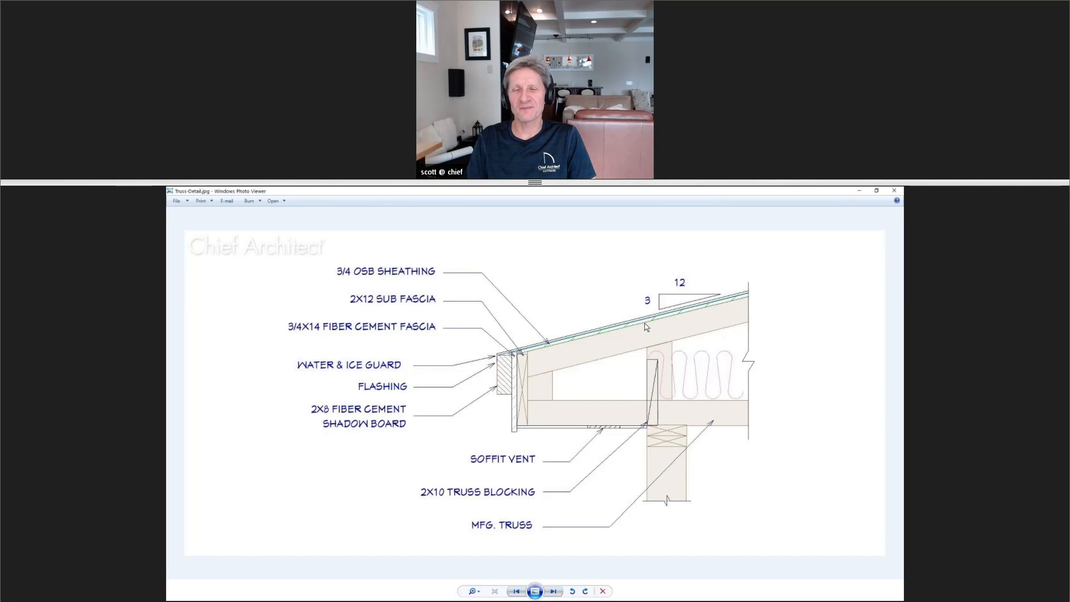
pyautogui.press('Left')
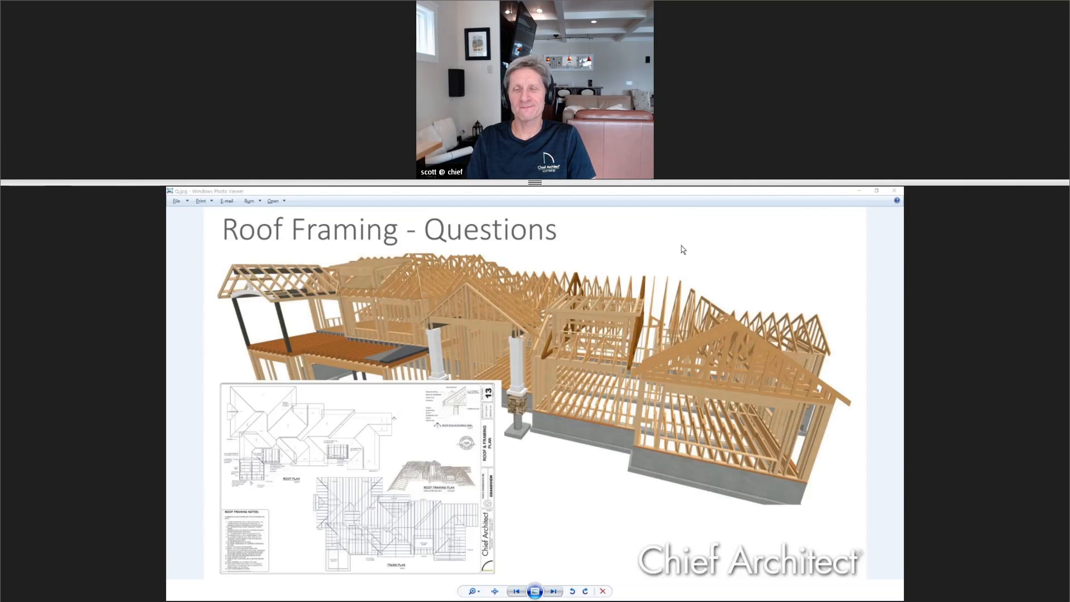
# In Chief Architect's Build Roof settings, disable Automatic Birdsmouth Cut and set Raise/Lower From Ceiling Height to 0"
pyautogui.hotkey('alt', 'Tab')
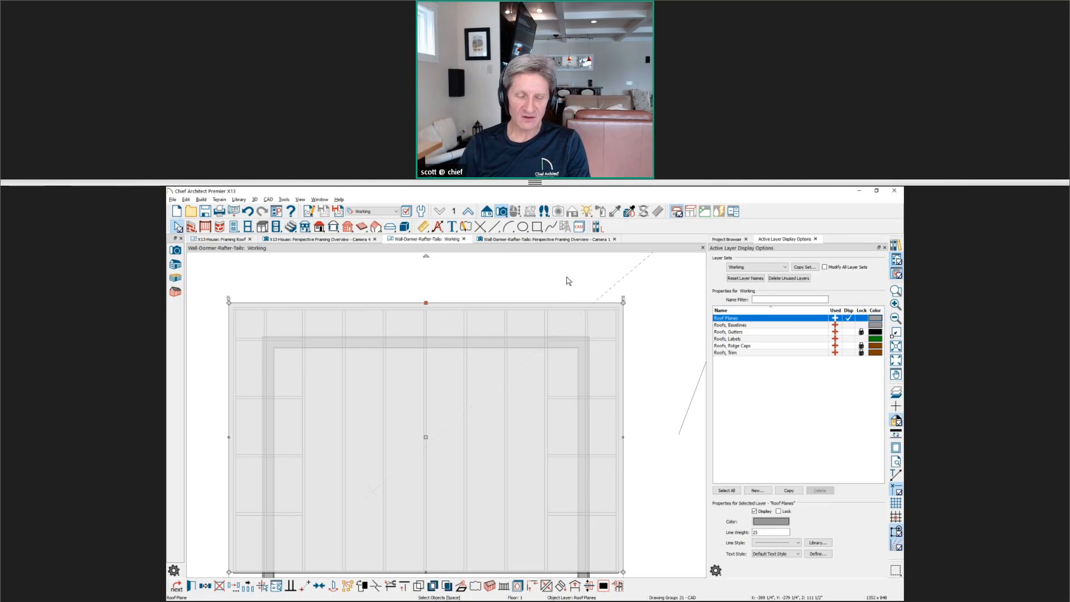
pyautogui.press('r')
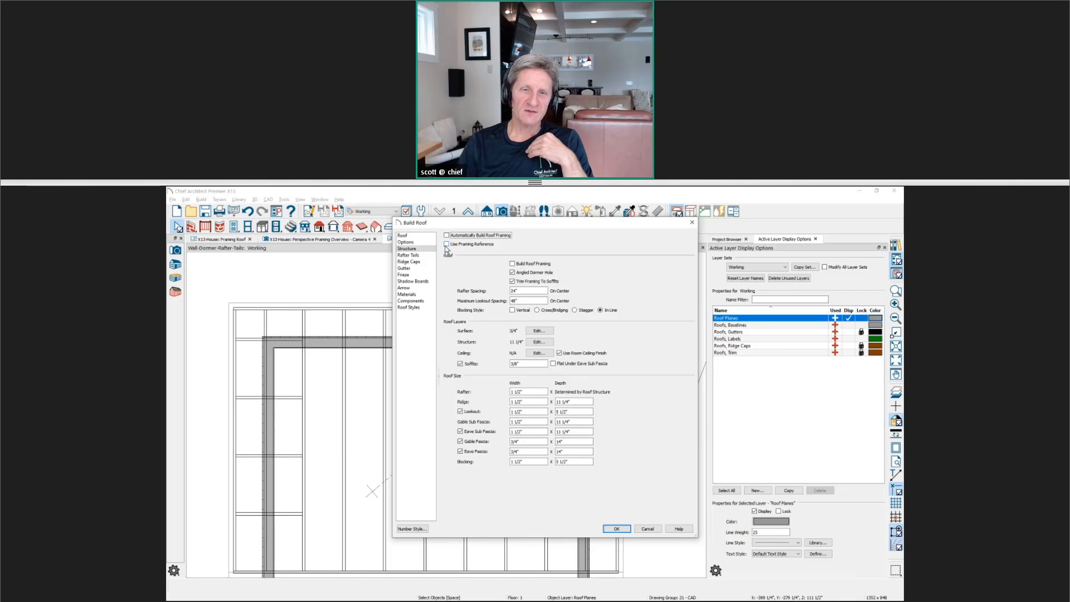
pyautogui.click(403, 236)
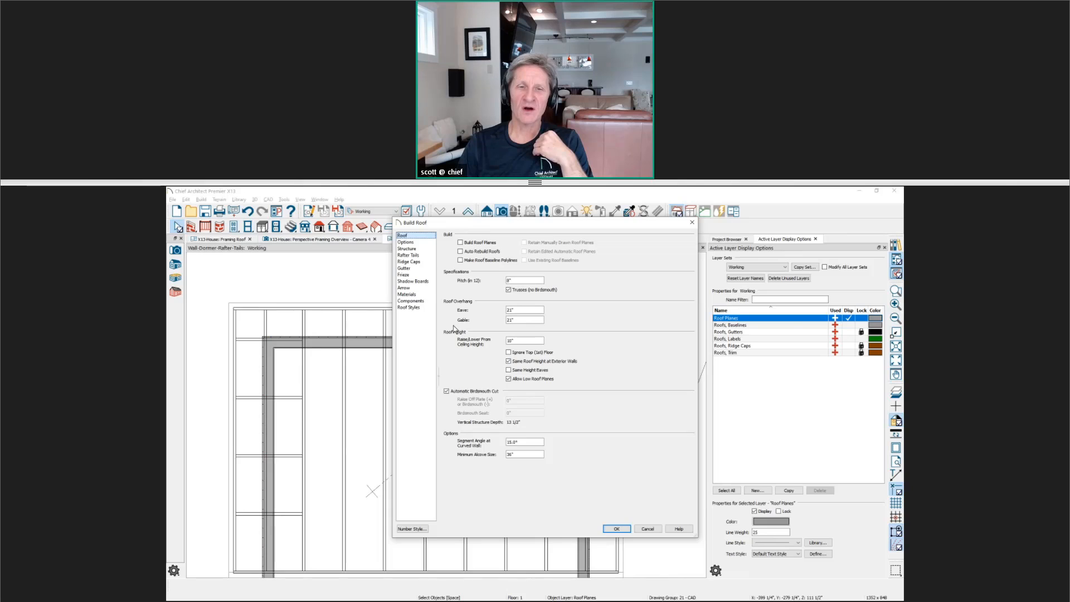
pyautogui.click(446, 391)
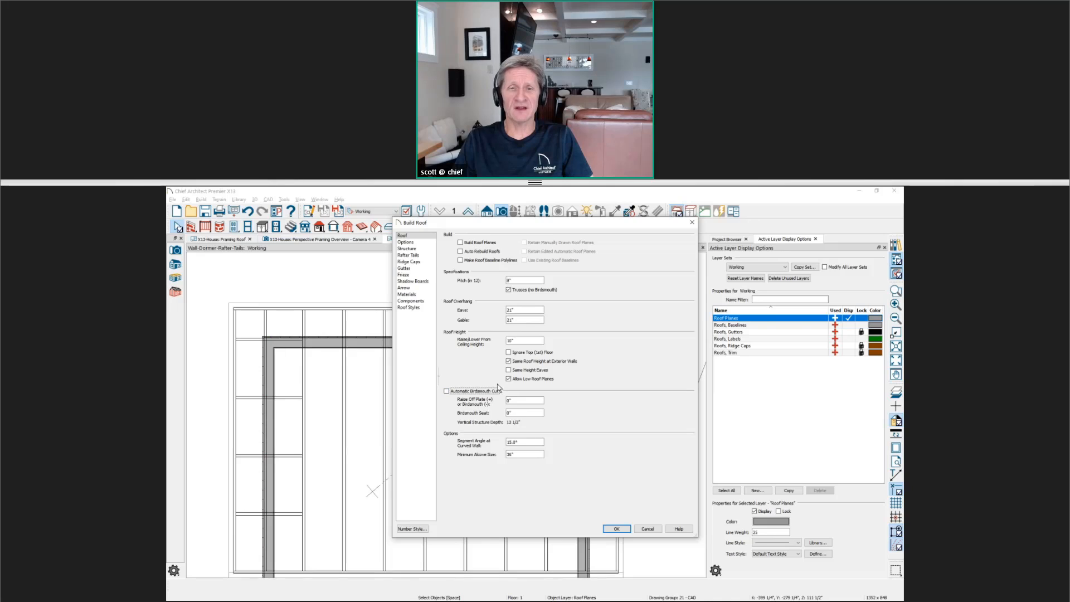
pyautogui.moveTo(516, 342); pyautogui.dragTo(506, 343)
pyautogui.write('0')
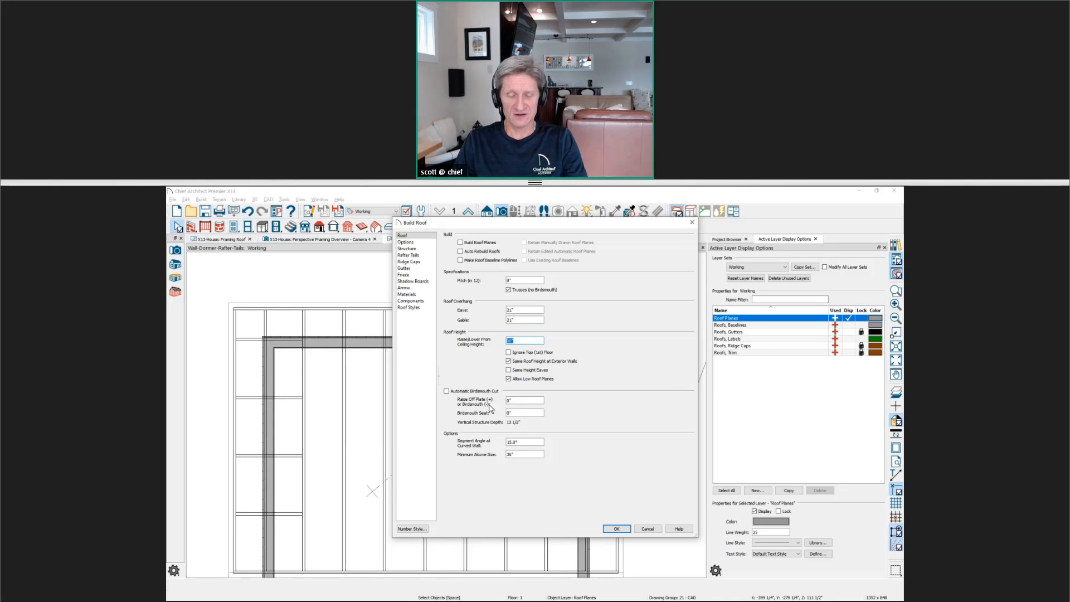
# Set Raise Off Plate to 12" and leave the Trusses (no Birdsmouth) option enabled
pyautogui.moveTo(517, 399); pyautogui.dragTo(507, 400)
pyautogui.write('12')
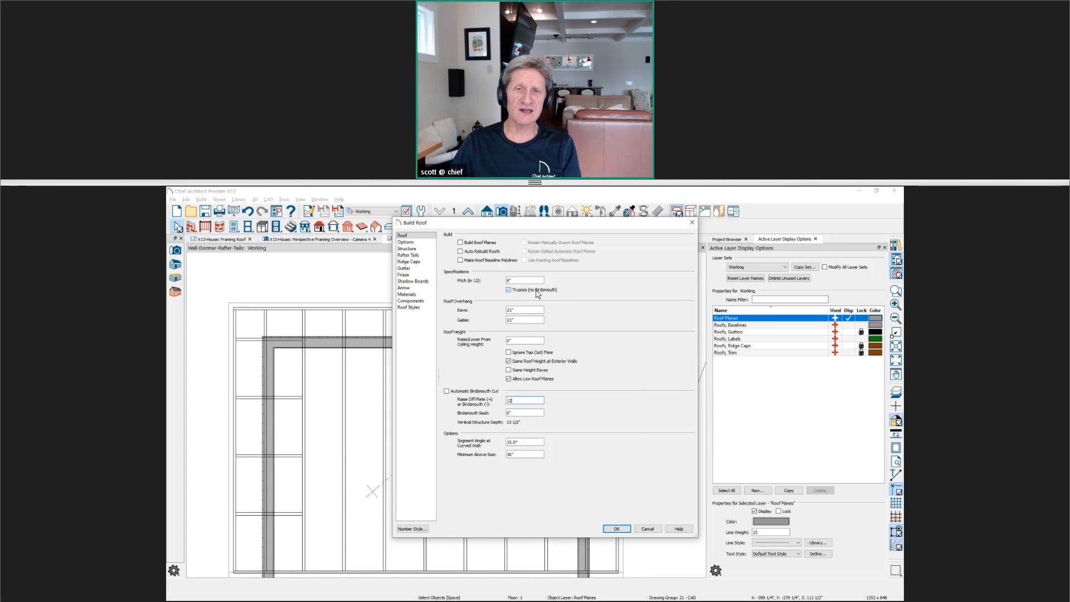
pyautogui.click(508, 293)
pyautogui.click(509, 295)
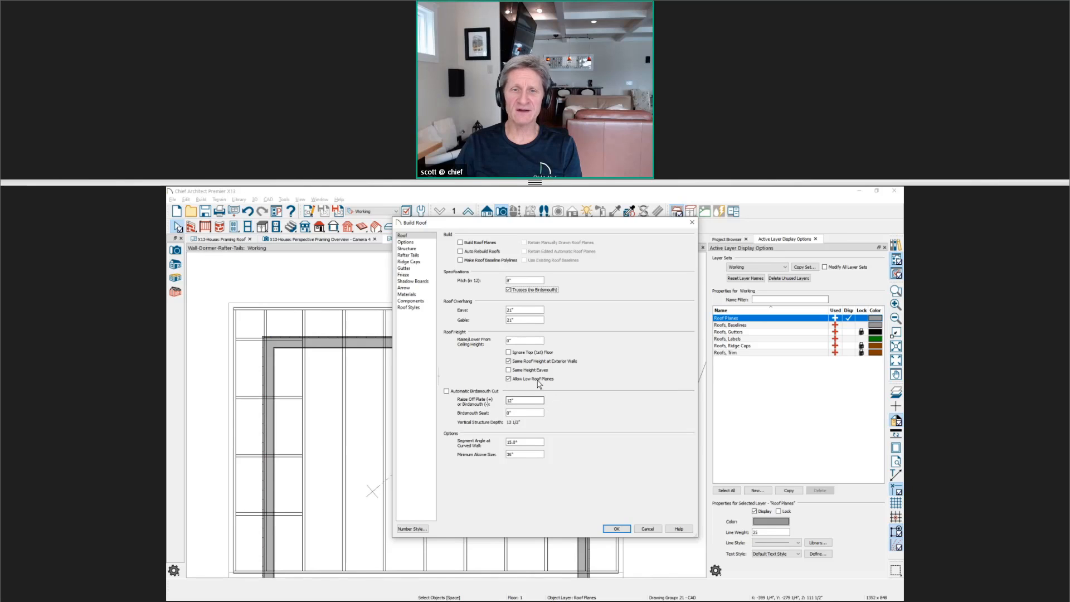
# Compare the roof height and Raise Off Plate settings with the Truss-Detail image, and return to the Questions slide in Windows Photo Viewer
pyautogui.doubleClick(523, 340)
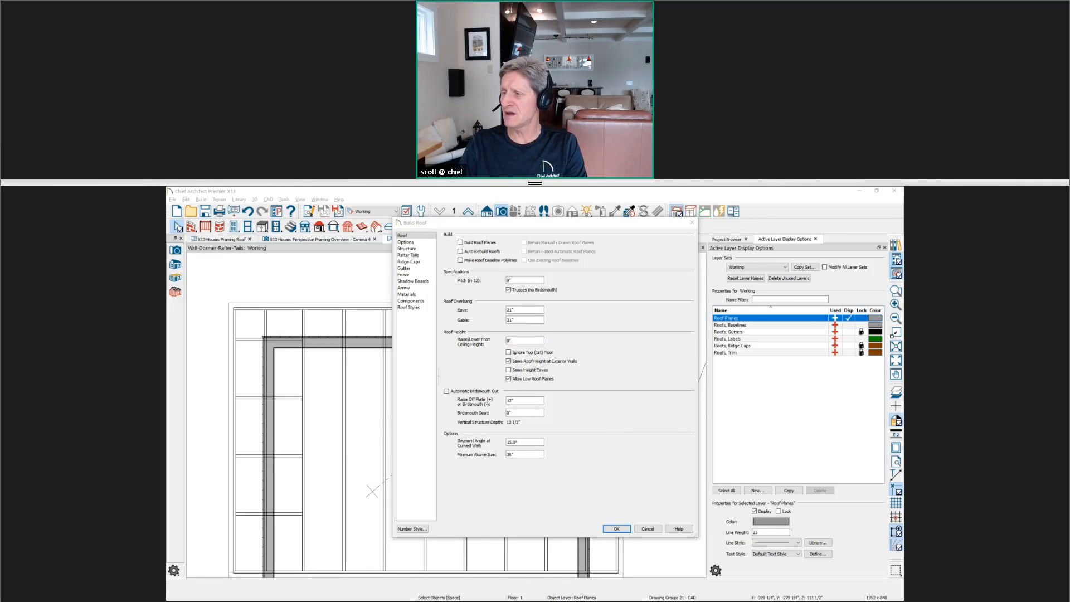
pyautogui.hotkey('alt', 'Tab')
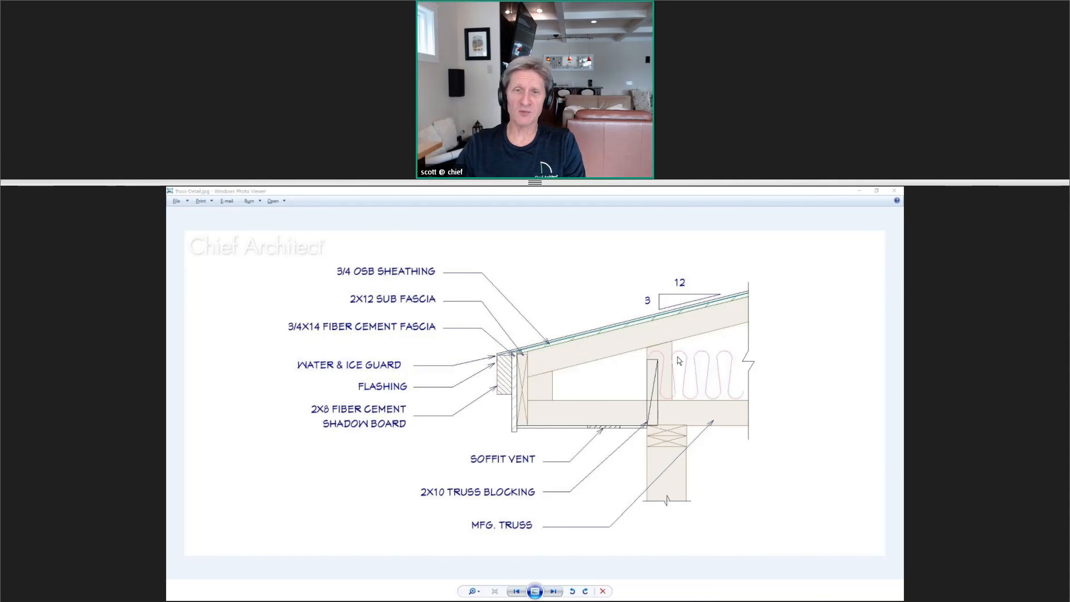
pyautogui.hotkey('alt', 'Tab')
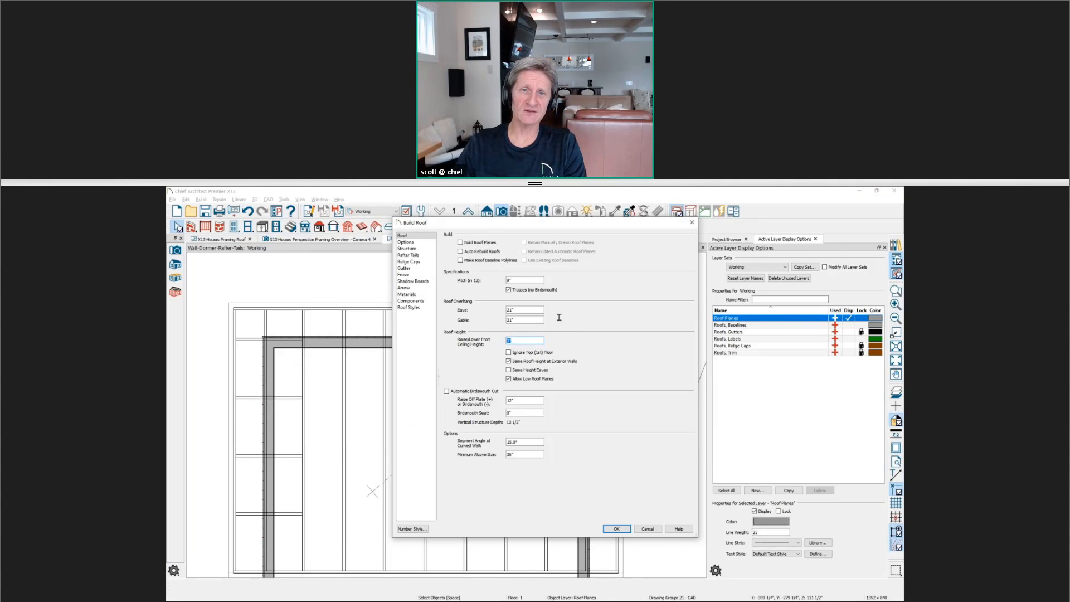
pyautogui.click(518, 340)
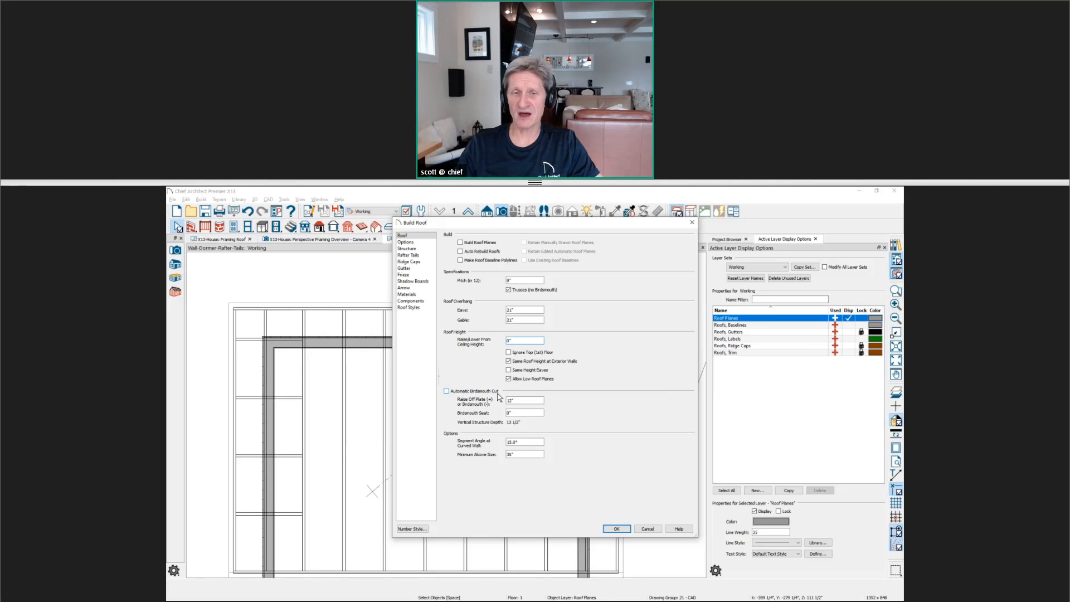
pyautogui.click(521, 400)
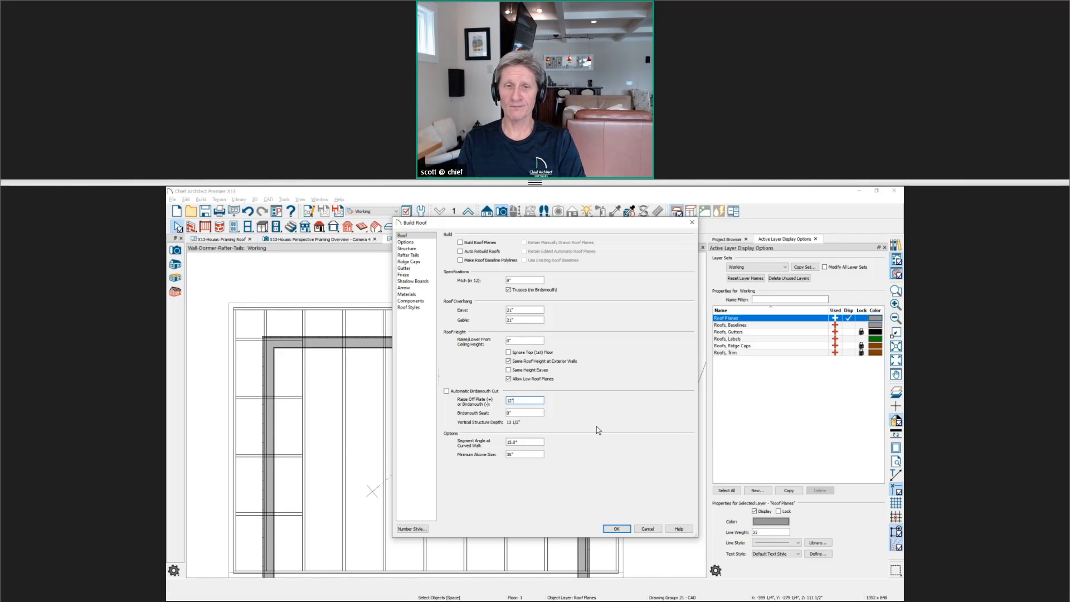
pyautogui.hotkey('alt', 'Tab')
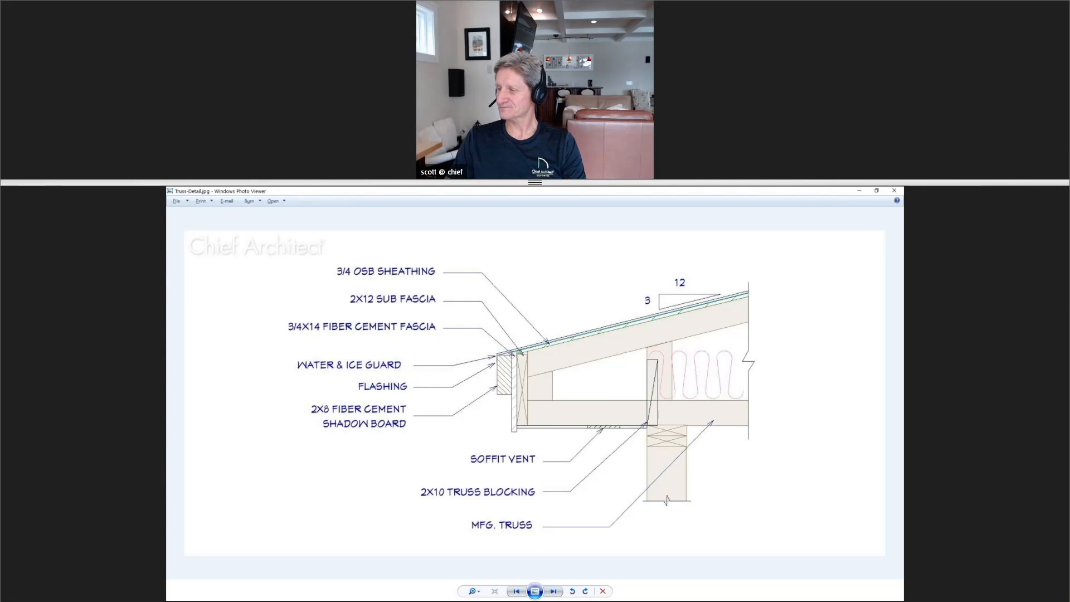
pyautogui.press('Left')
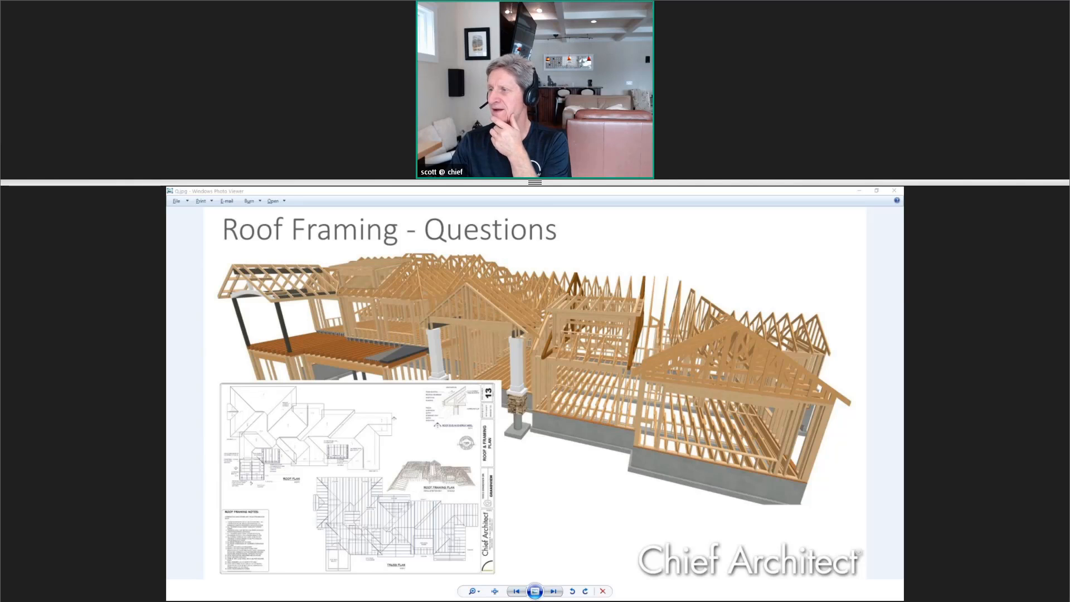
# Switch to Chief Architect and review the end truss options, including End Truss and Reduced Gable, in the upper gable end truss's specification
pyautogui.hotkey('alt', 'Tab')
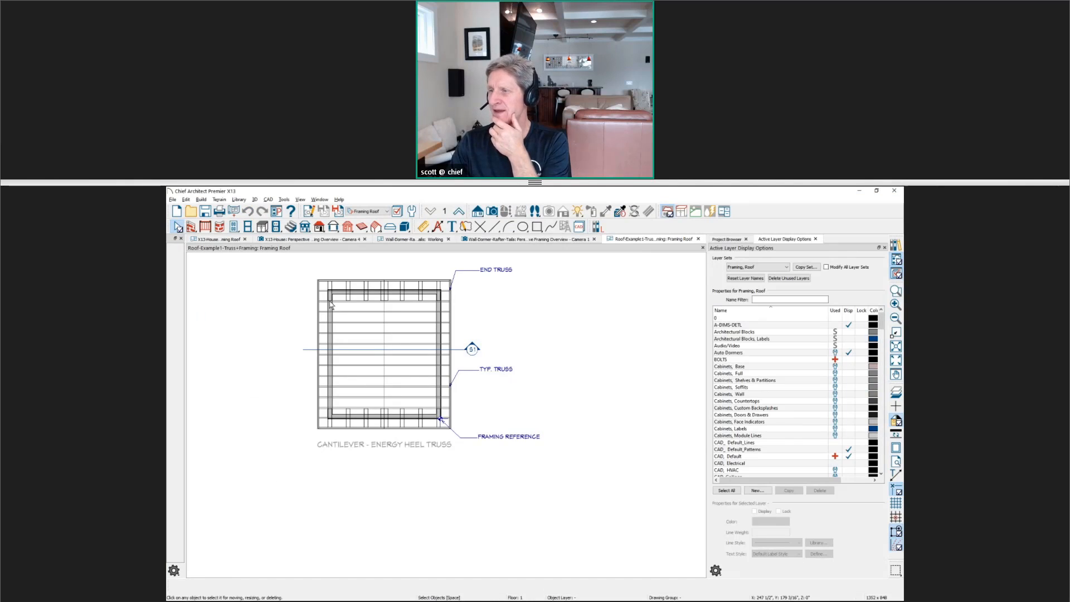
pyautogui.scroll(2, 337, 304)
pyautogui.scroll(4, 347, 318)
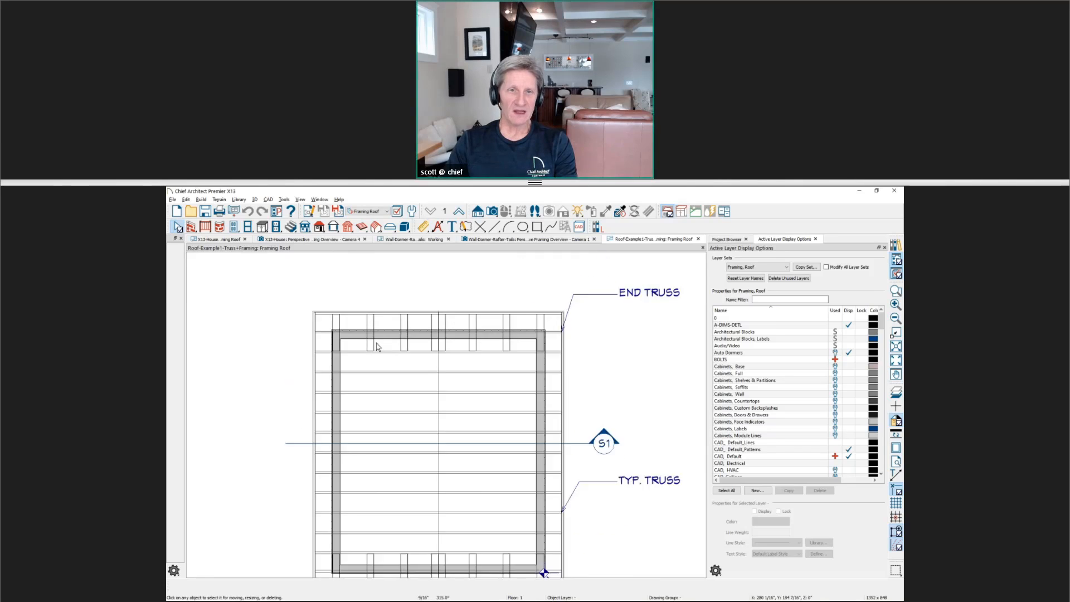
pyautogui.click(300, 331)
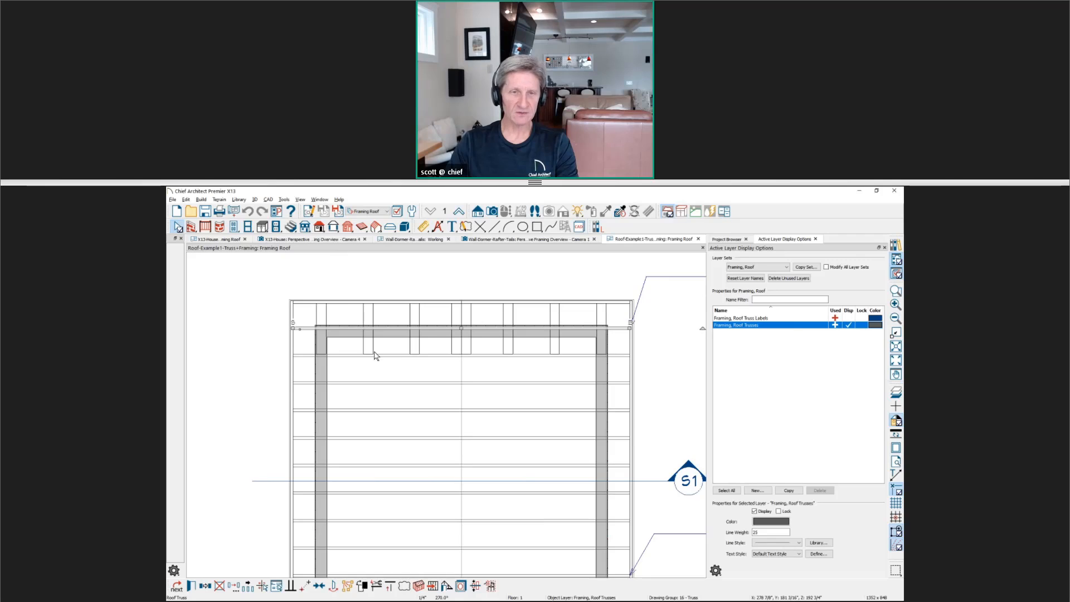
pyautogui.doubleClick(375, 354)
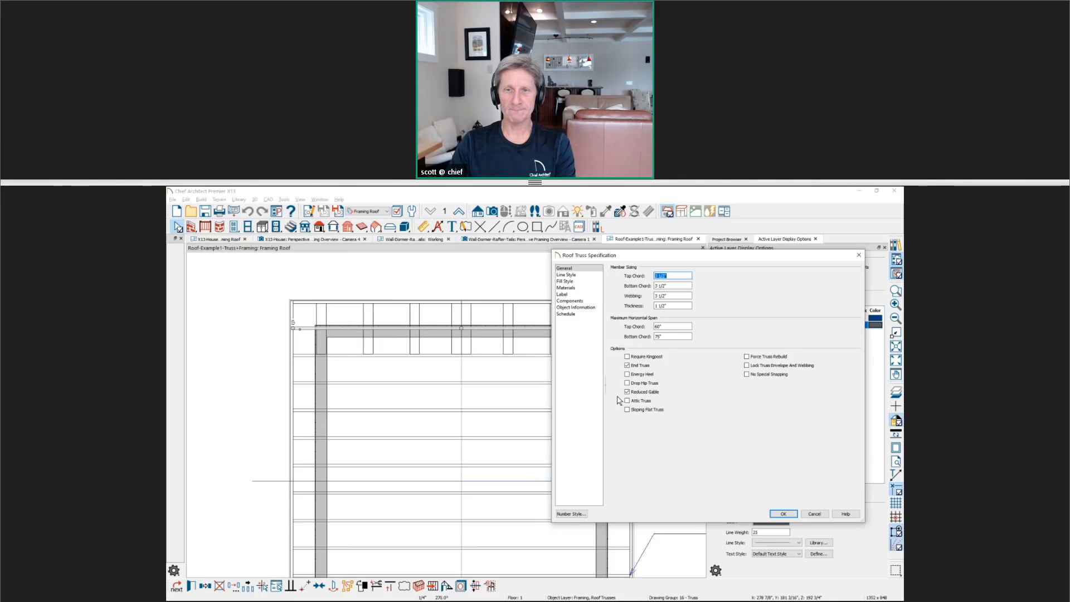
pyautogui.press('Return')
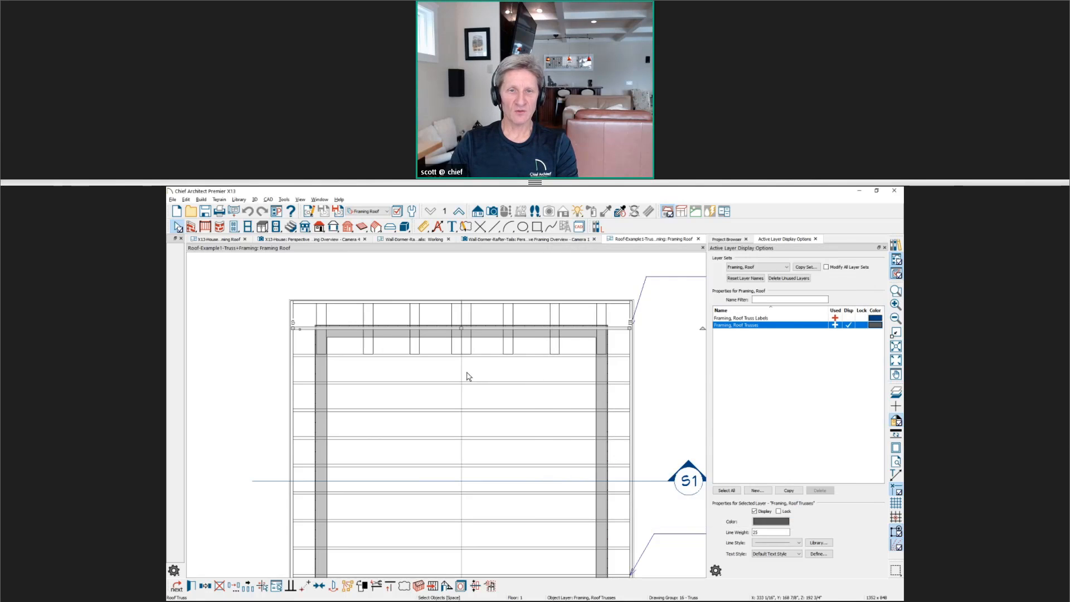
# Examine the lookout size in the right-hand roof plane's Structure settings, and close the specification without changes
pyautogui.click(463, 374)
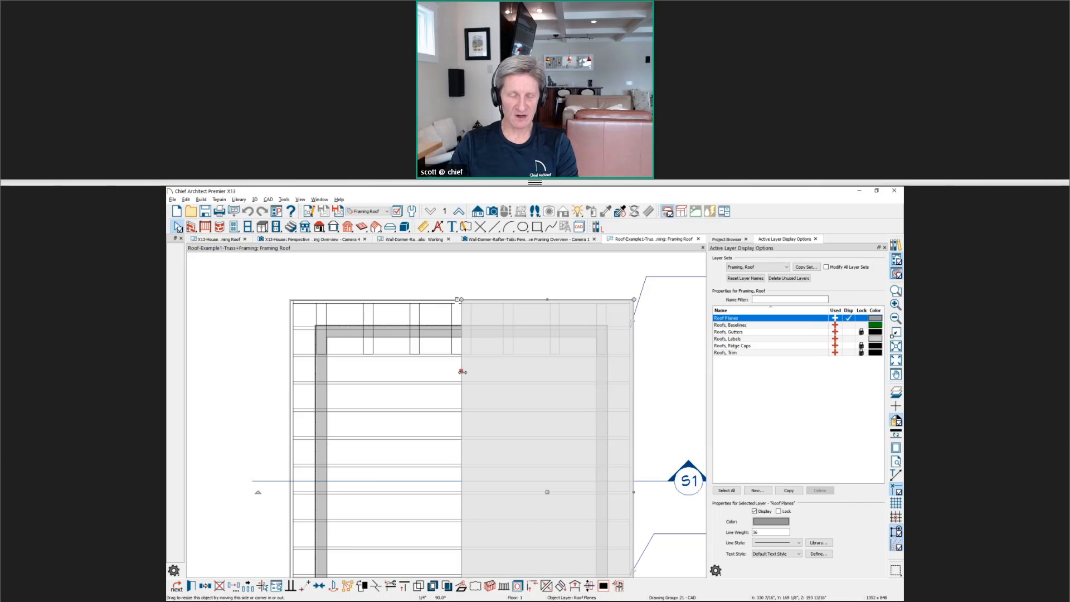
pyautogui.doubleClick(463, 372)
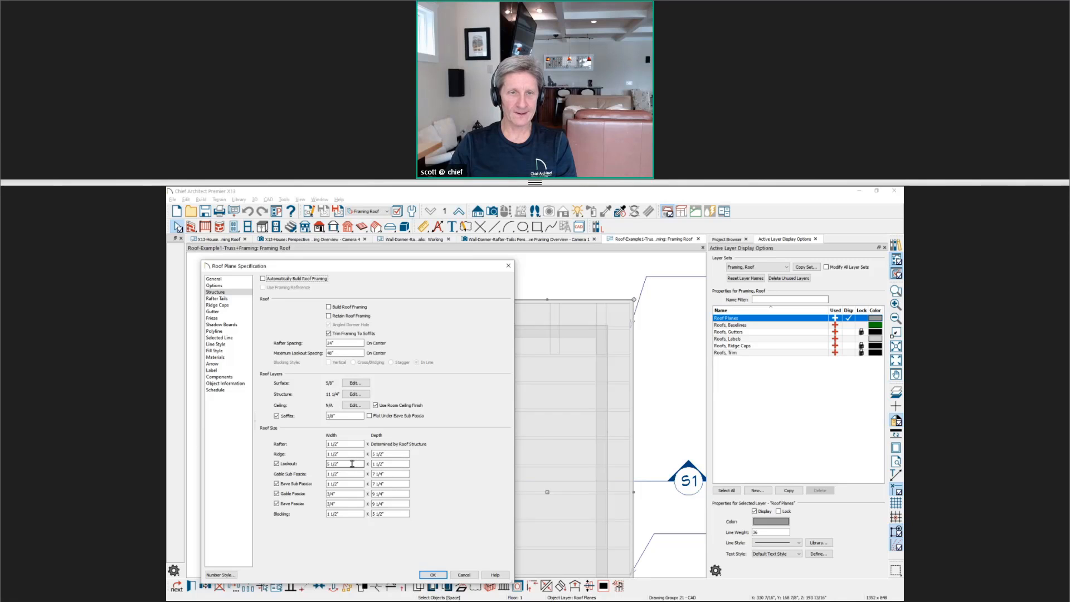
pyautogui.click(508, 266)
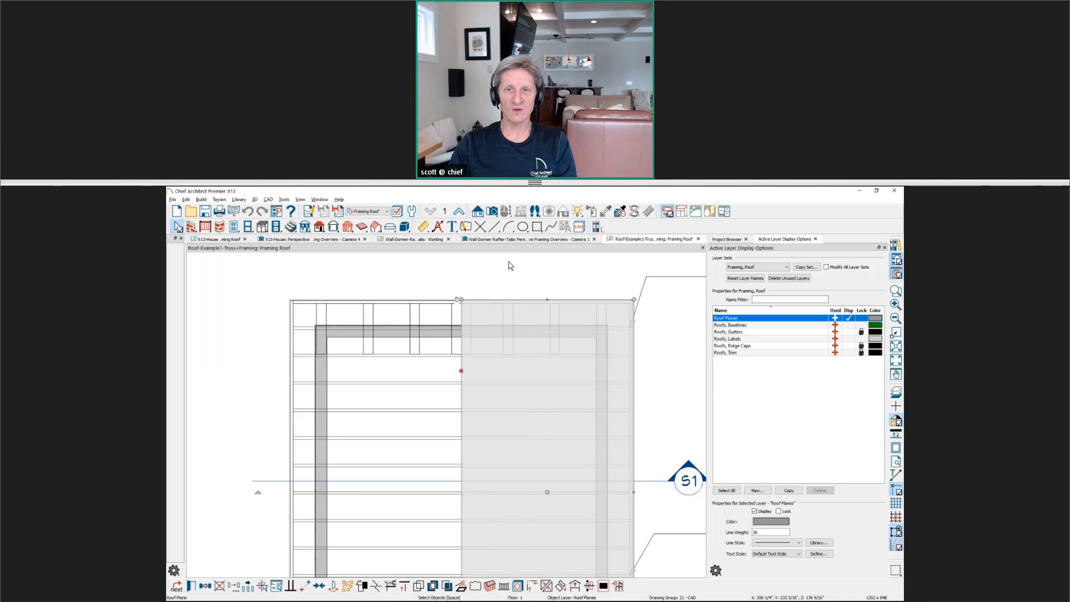
# Create a perspective framing overview of the Roof-Example1-Truss plan and view the lookouts at the gable overhang up close
pyautogui.click(492, 211)
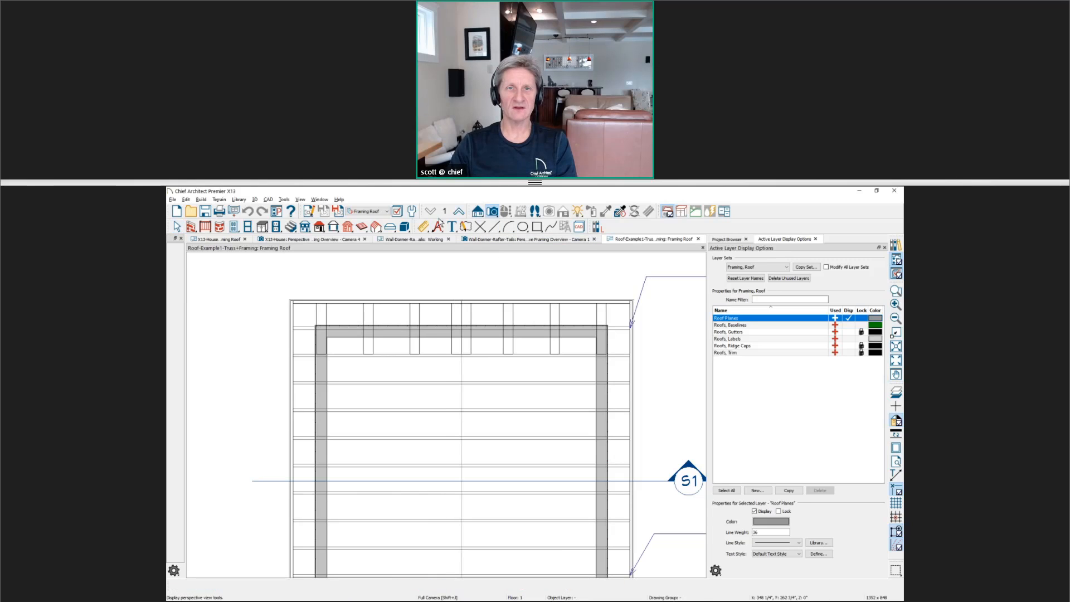
pyautogui.click(175, 290)
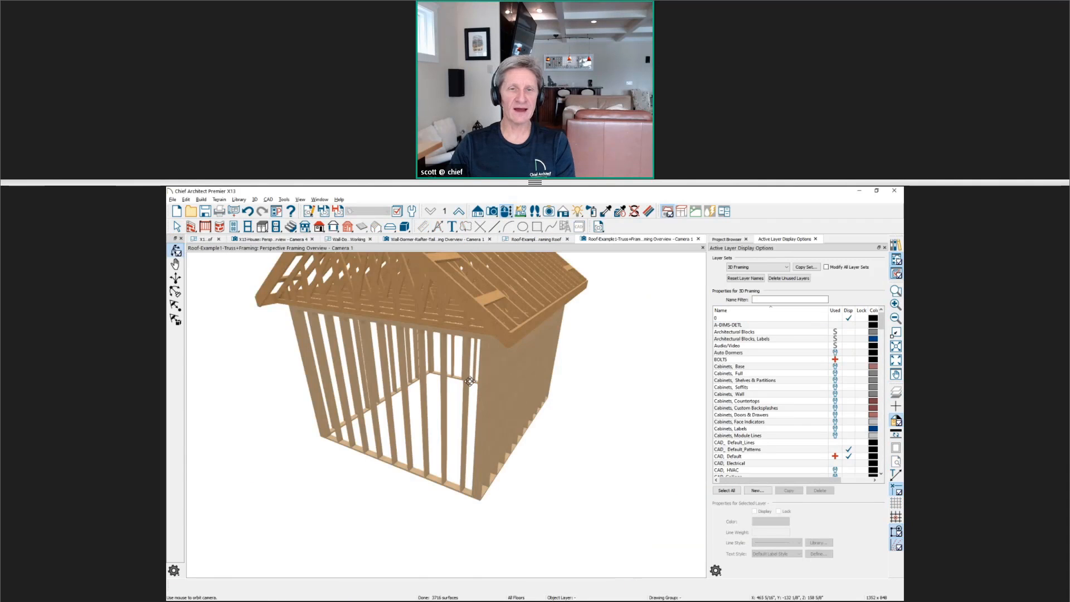
pyautogui.moveTo(472, 377); pyautogui.dragTo(443, 482)
pyautogui.scroll(4, 419, 437)
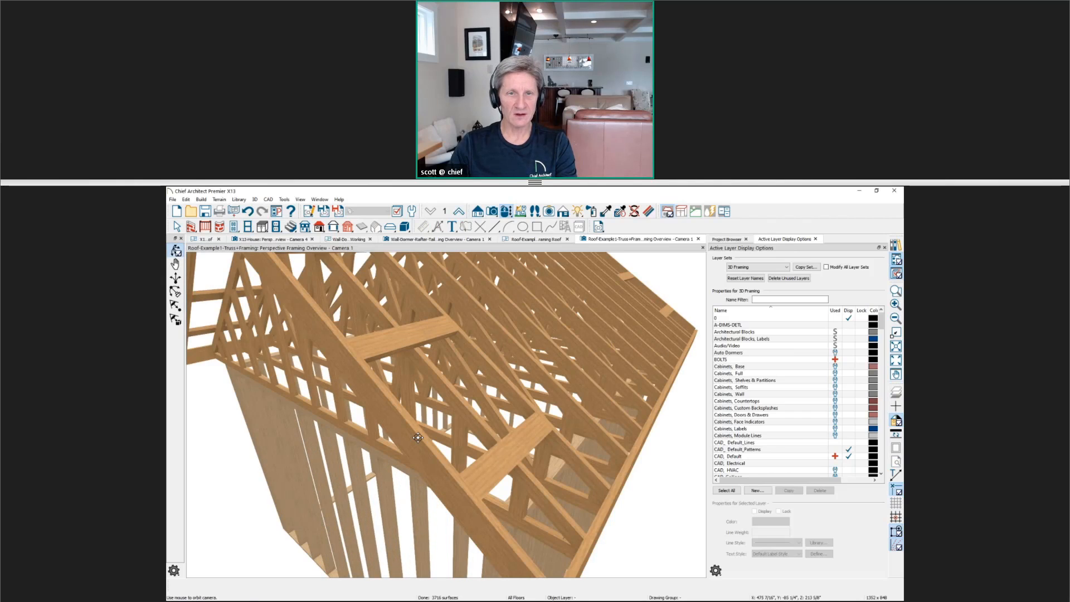
# In the roof framing plan, create a back-clipped cross section at the lower gable end, looking toward the building
pyautogui.click(535, 239)
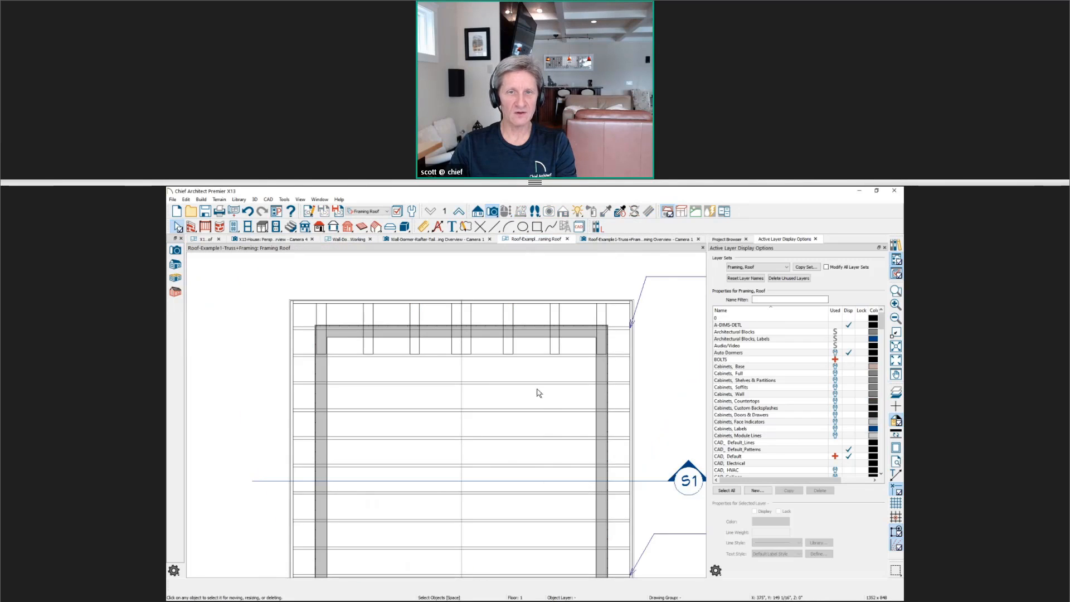
pyautogui.scroll(-2, 524, 405)
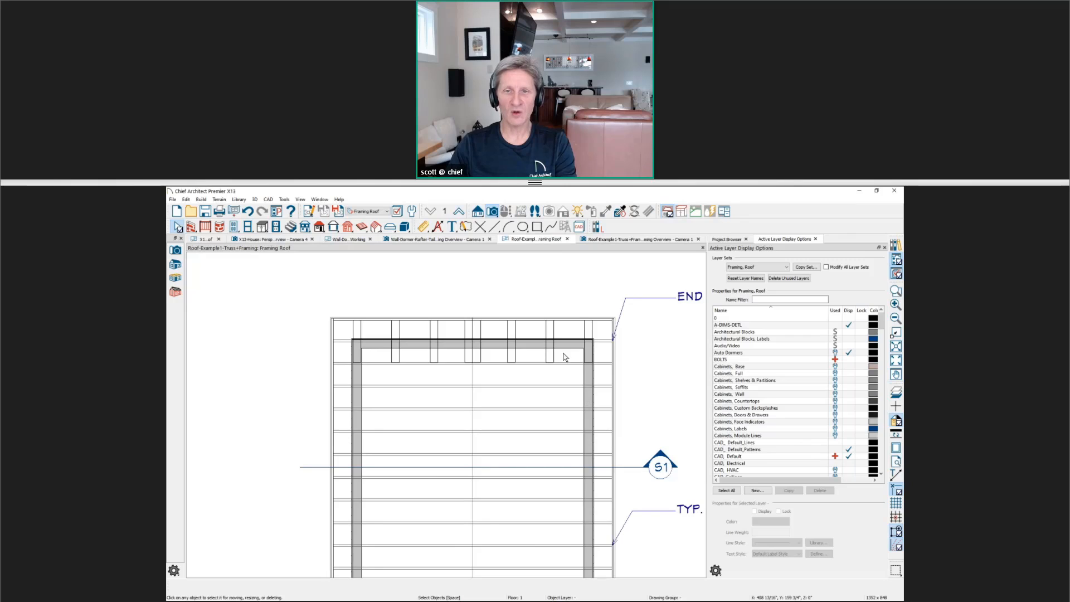
pyautogui.click(477, 213)
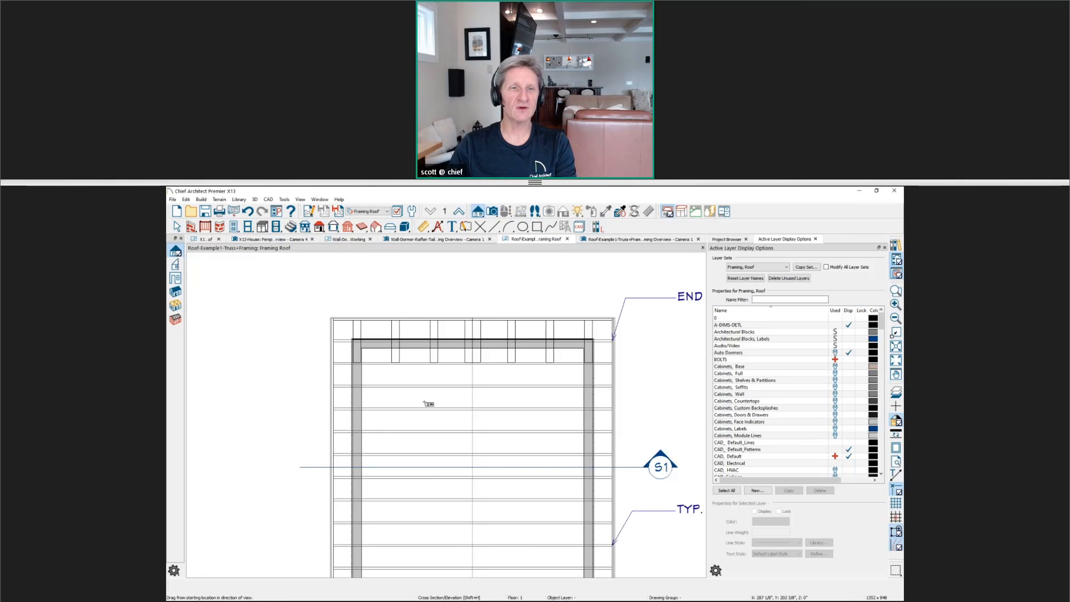
pyautogui.moveTo(449, 422); pyautogui.dragTo(449, 279, button='middle')
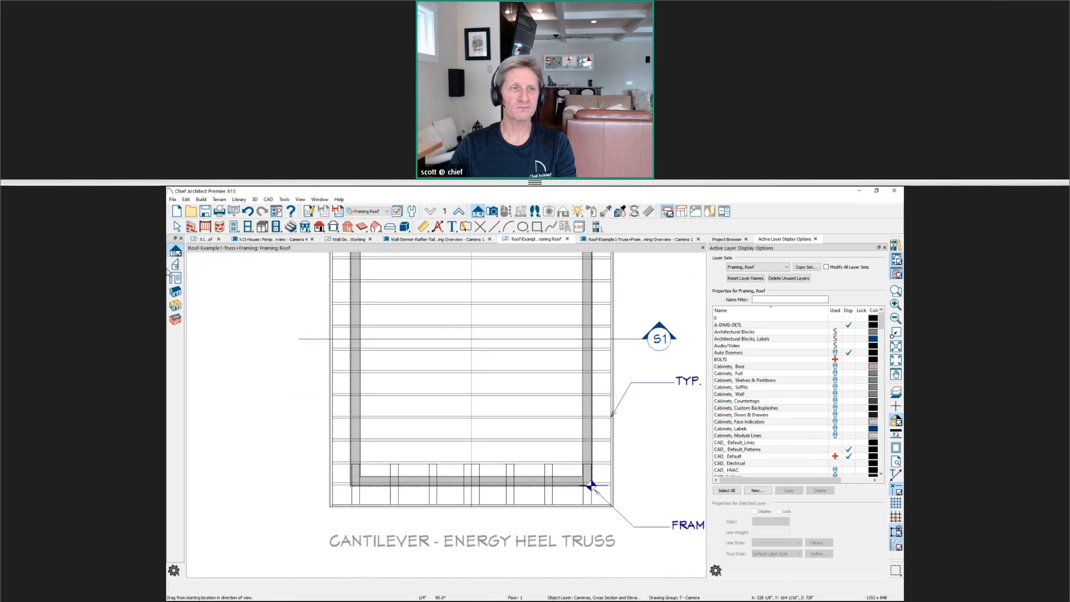
pyautogui.click(176, 265)
pyautogui.scroll(1, 310, 495)
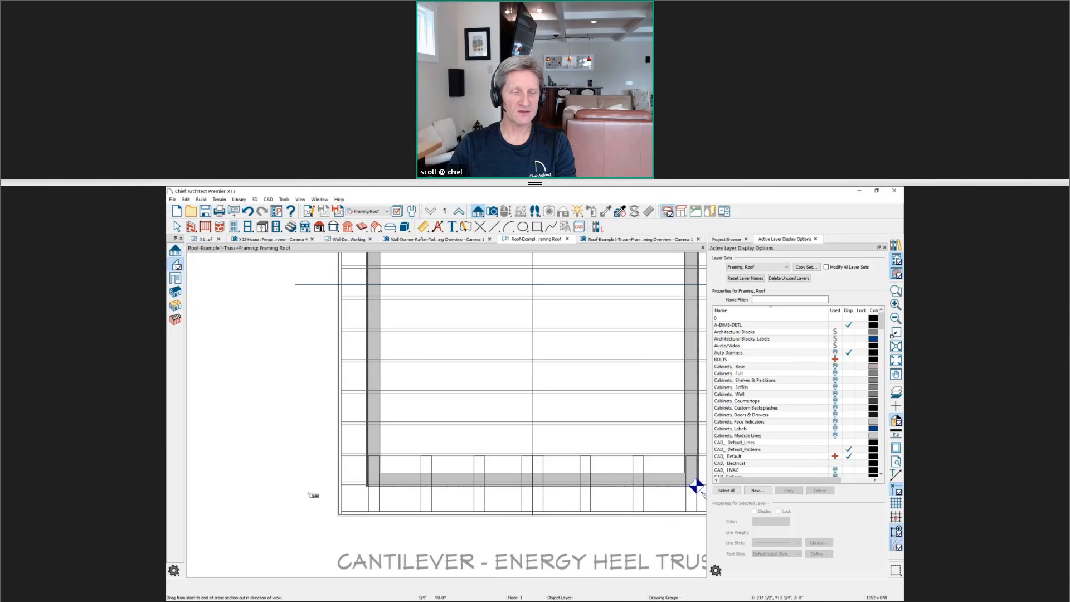
pyautogui.moveTo(305, 500); pyautogui.dragTo(302, 471)
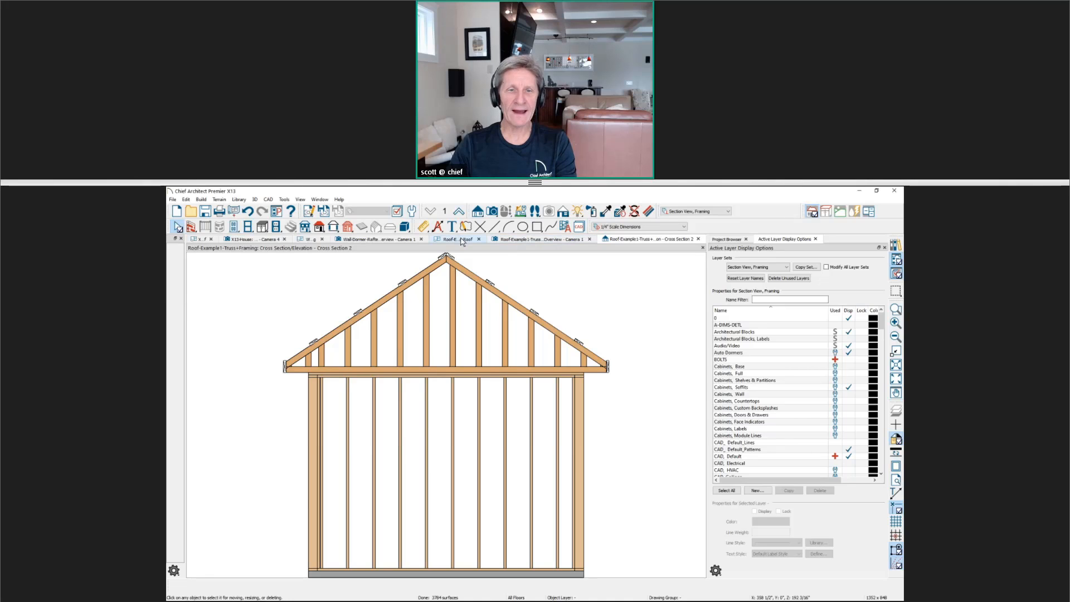
# Extend the back-clip depth of section S2 farther into the building, and reopen the section to examine the end truss and lookouts
pyautogui.click(461, 240)
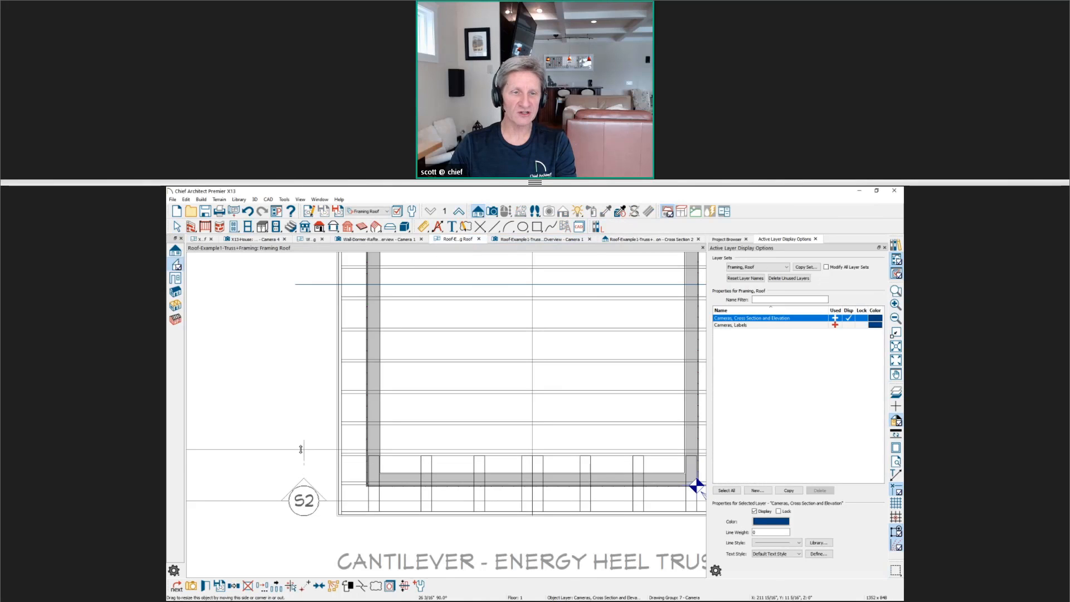
pyautogui.doubleClick(303, 502)
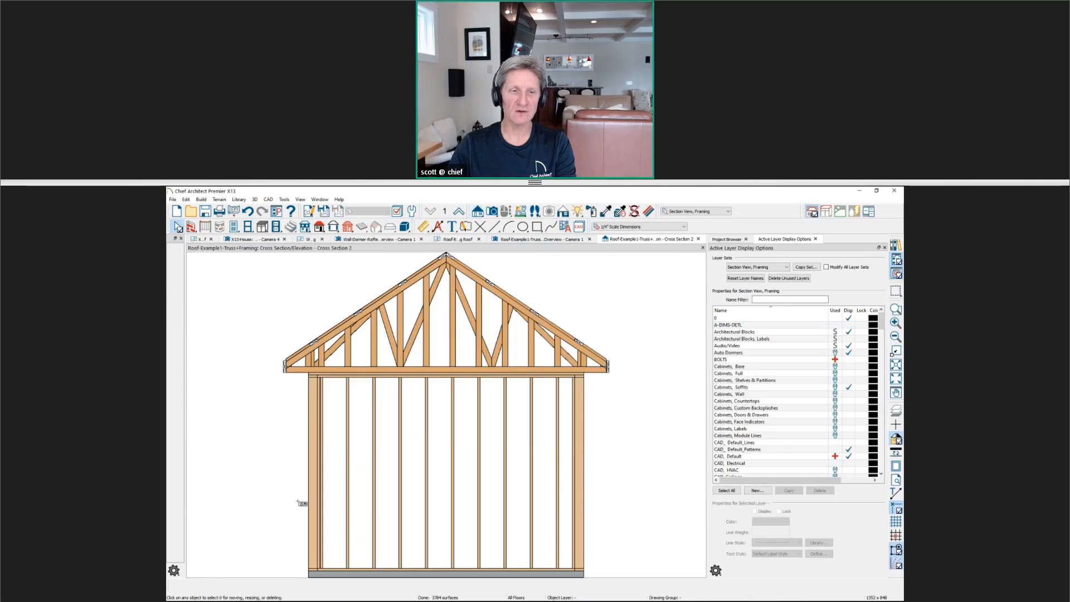
pyautogui.scroll(2, 289, 310)
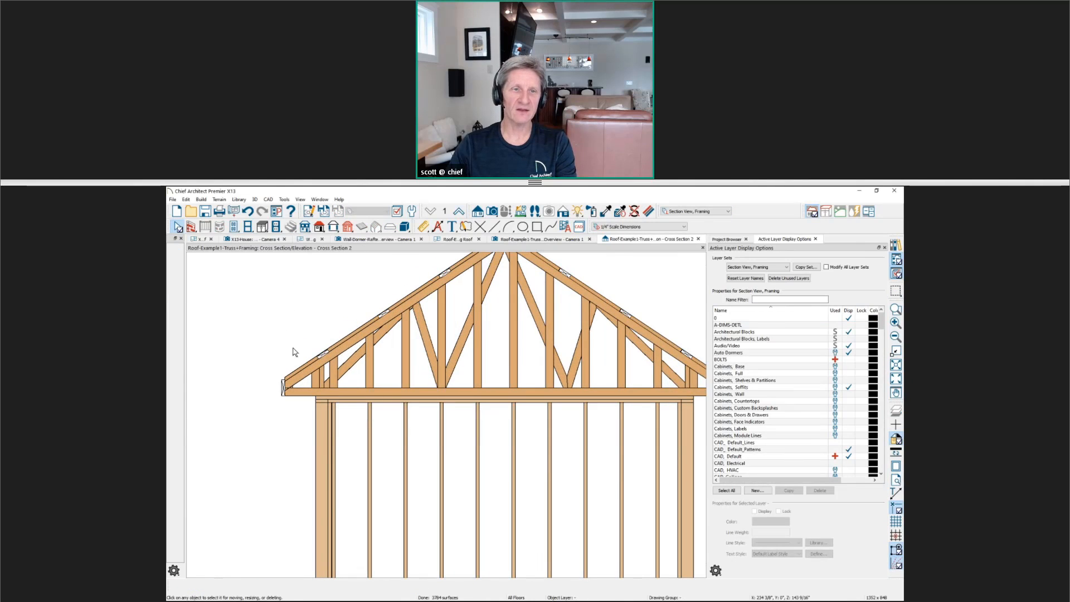
pyautogui.scroll(-2, 290, 356)
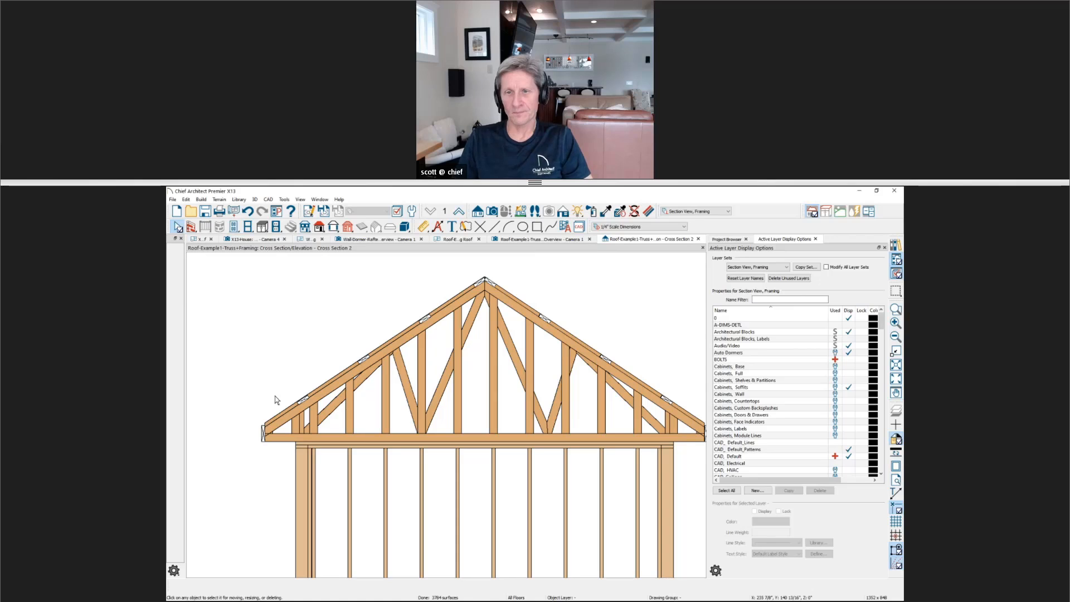
pyautogui.moveTo(345, 460); pyautogui.dragTo(336, 456, button='middle')
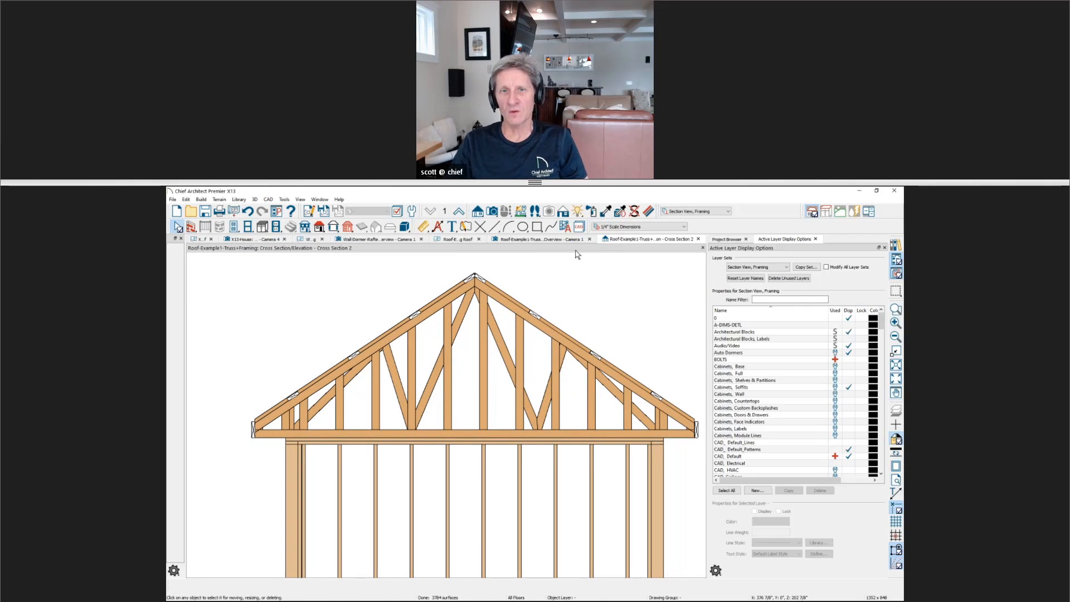
# Review the lookout width and depth in the left-hand roof plane's Structure settings, cancel, and return to the perspective framing overview
pyautogui.click(459, 240)
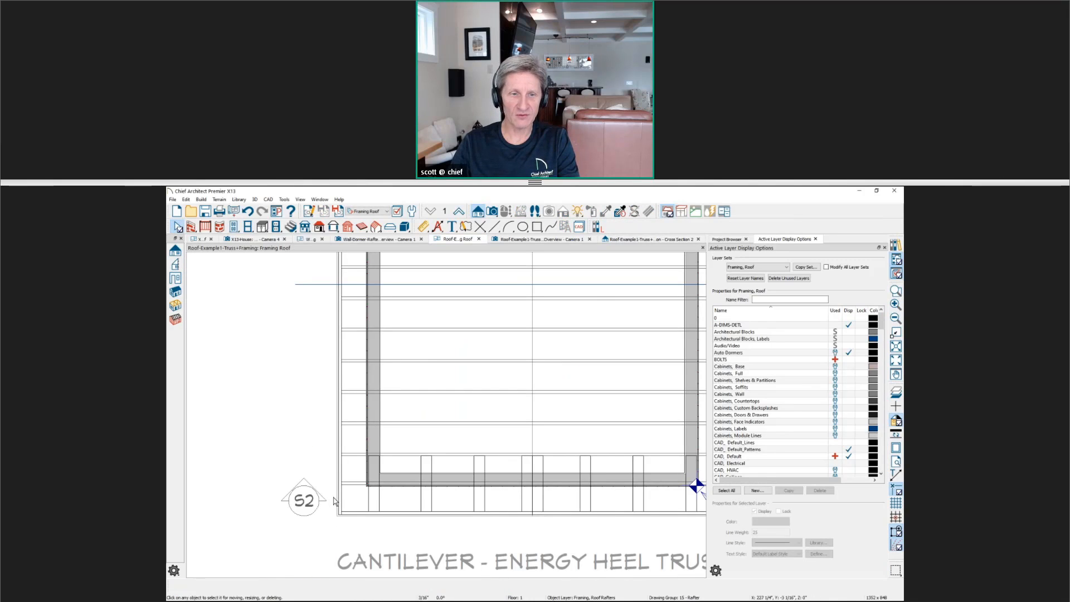
pyautogui.click(335, 502)
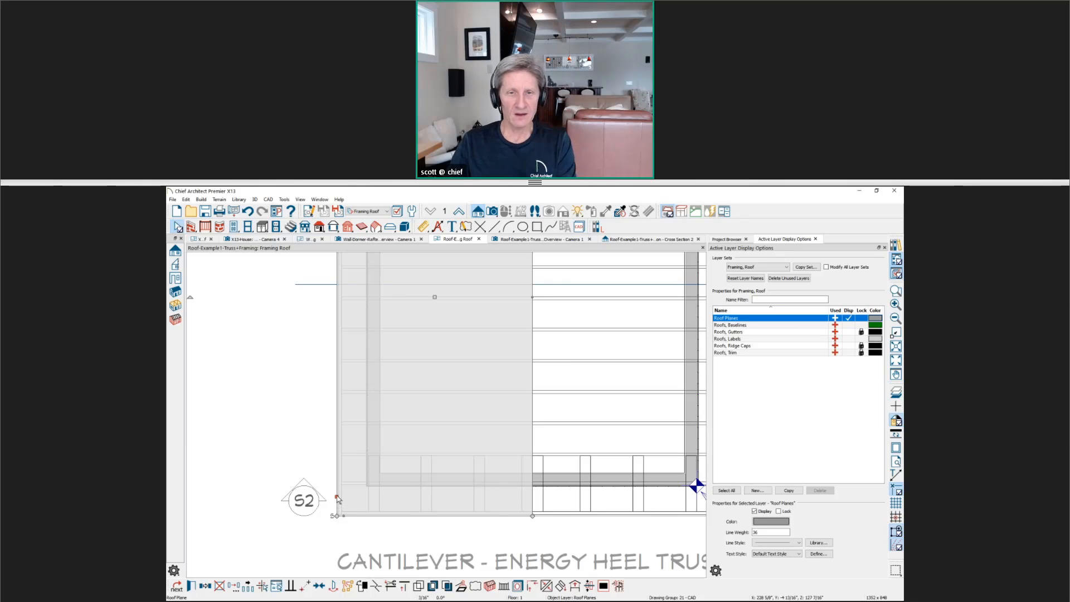
pyautogui.doubleClick(336, 500)
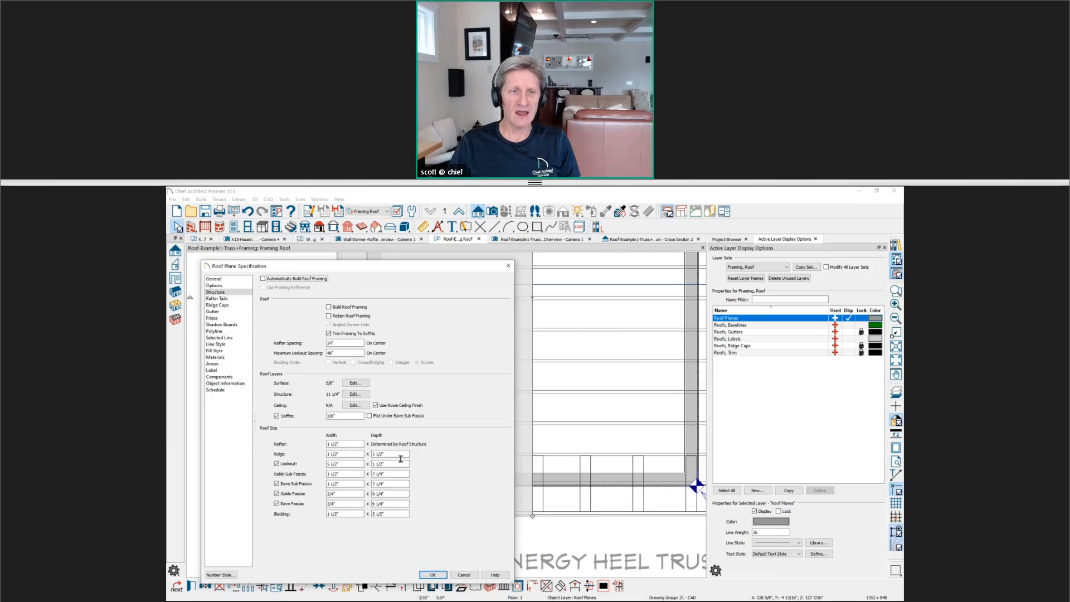
pyautogui.click(351, 465)
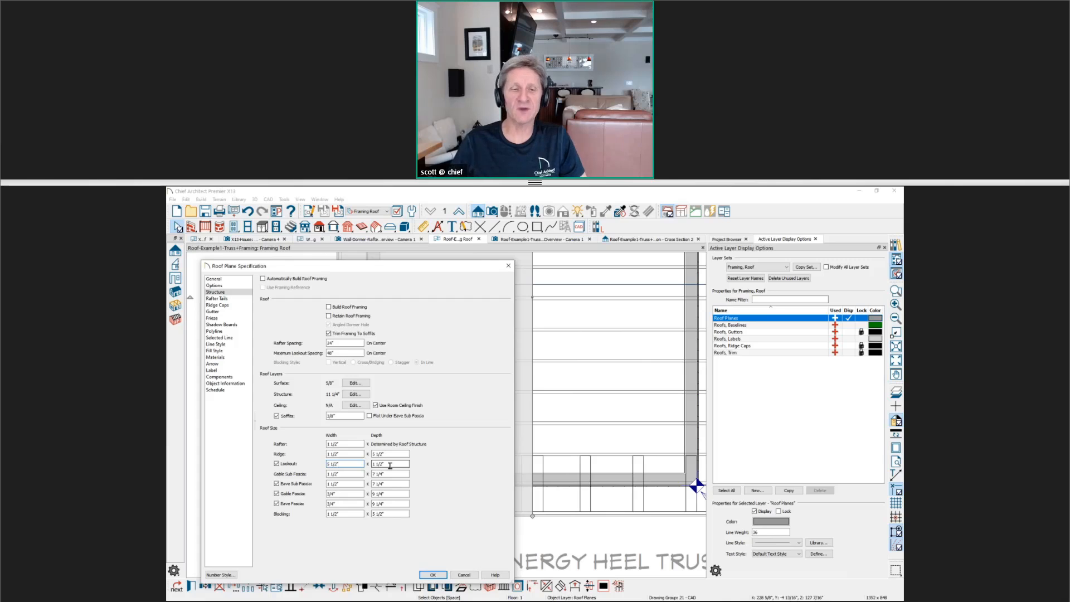
pyautogui.moveTo(390, 465); pyautogui.dragTo(369, 470)
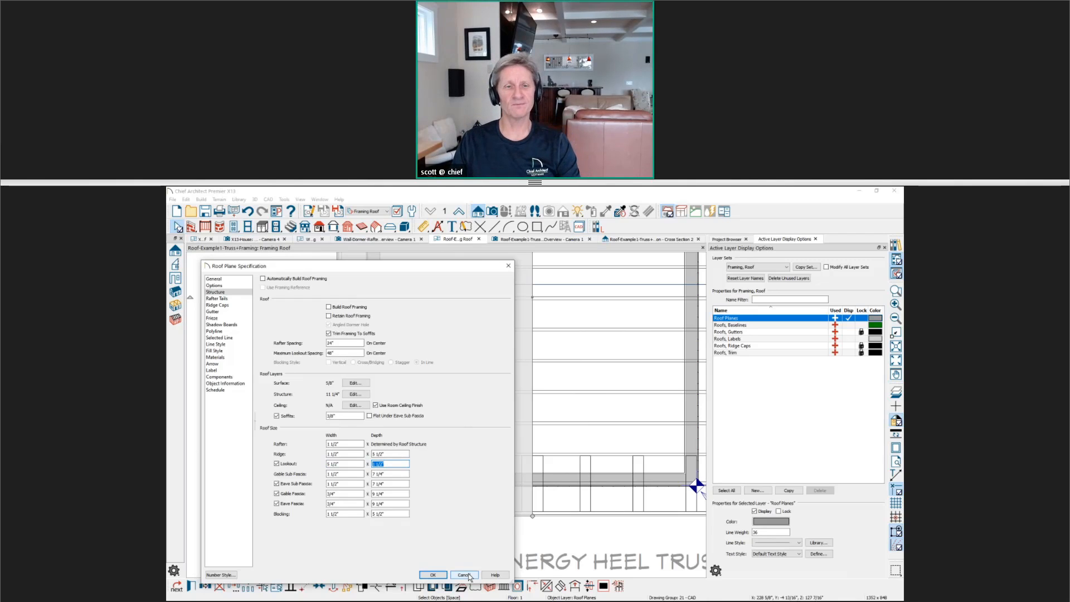
pyautogui.click(508, 266)
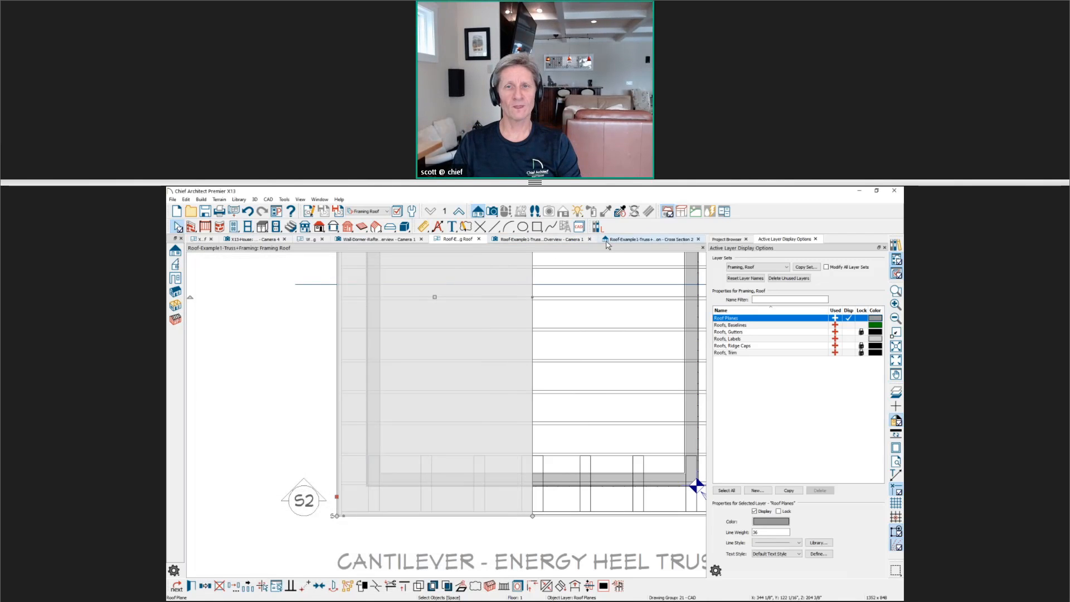
pyautogui.click(538, 239)
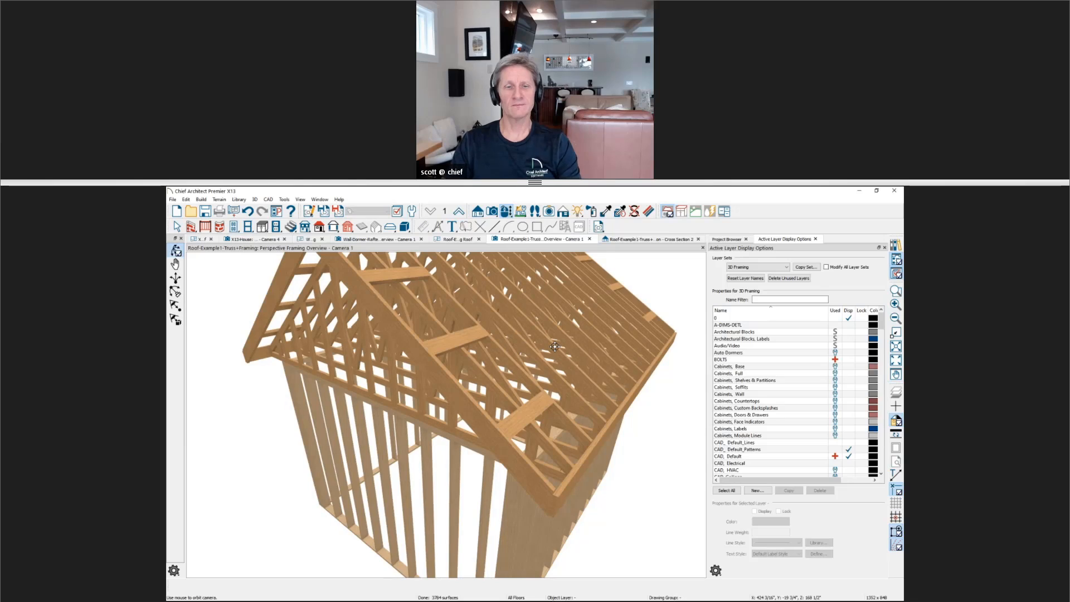